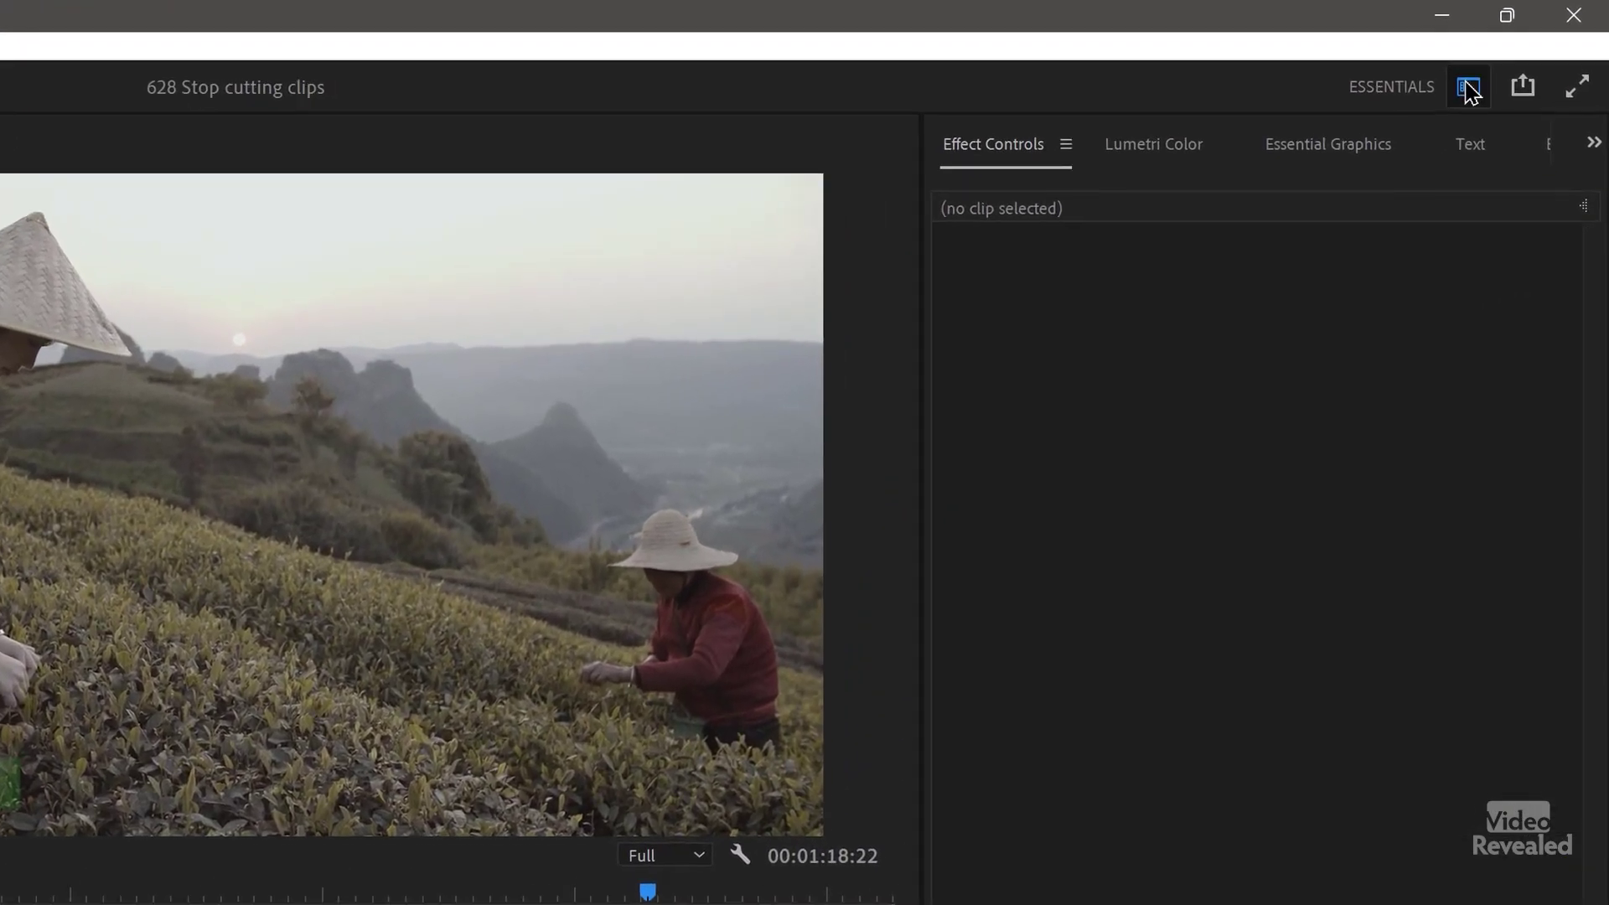
- Choose the Essentials workspace and play the opening of the Tea Harvest sequence
{"action": "left_click", "coordinate": [1528, 51]}
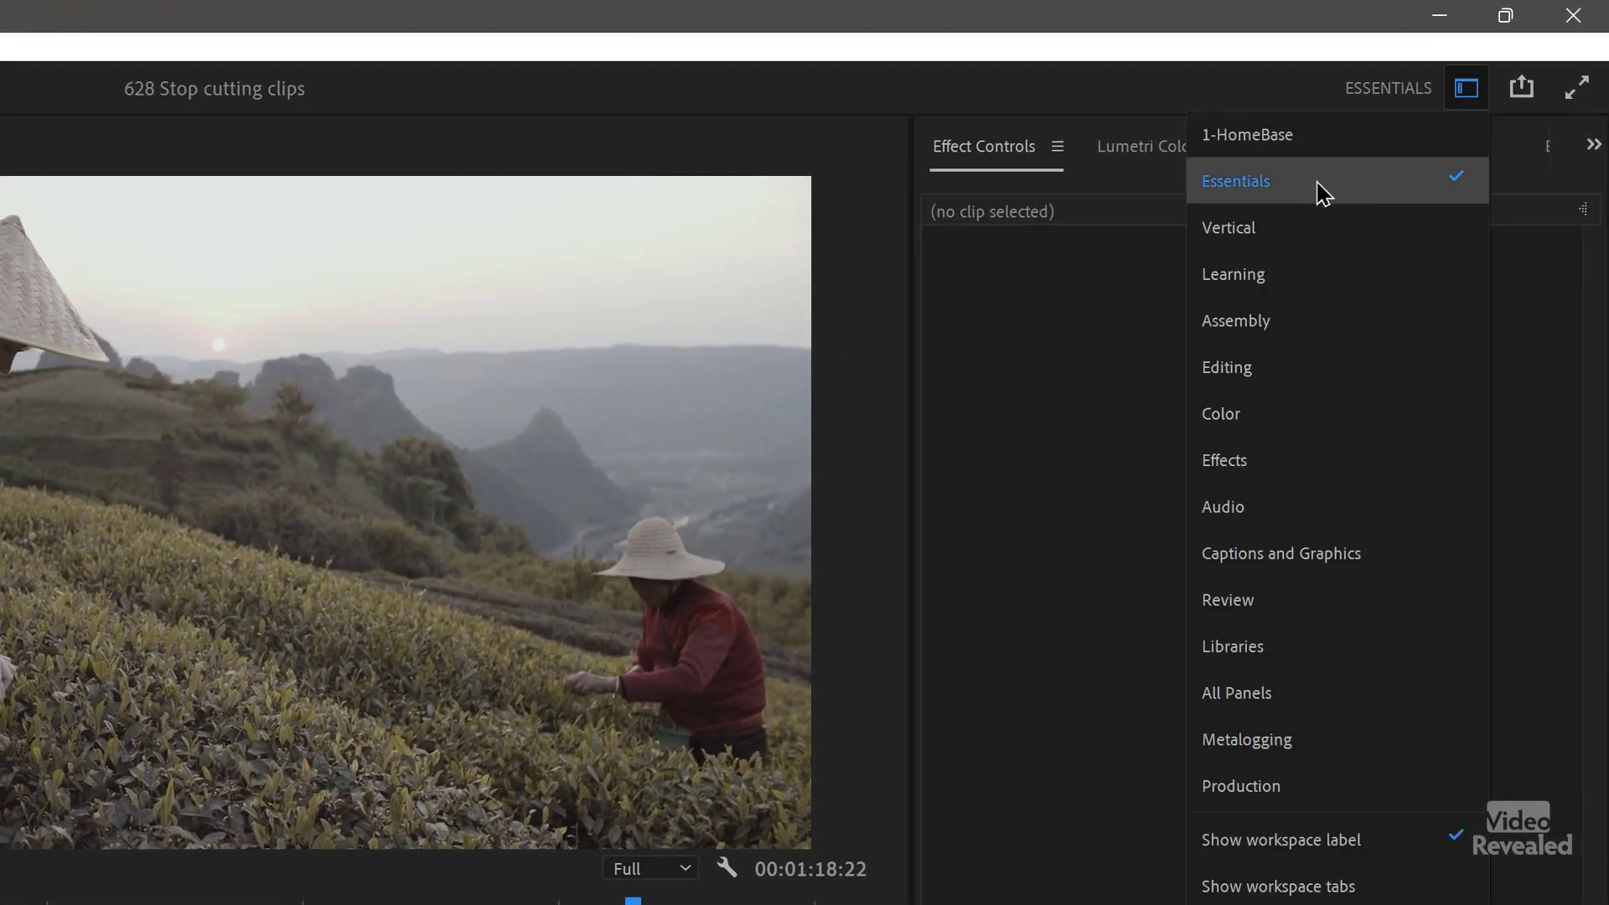
{"action": "left_click", "coordinate": [1430, 86]}
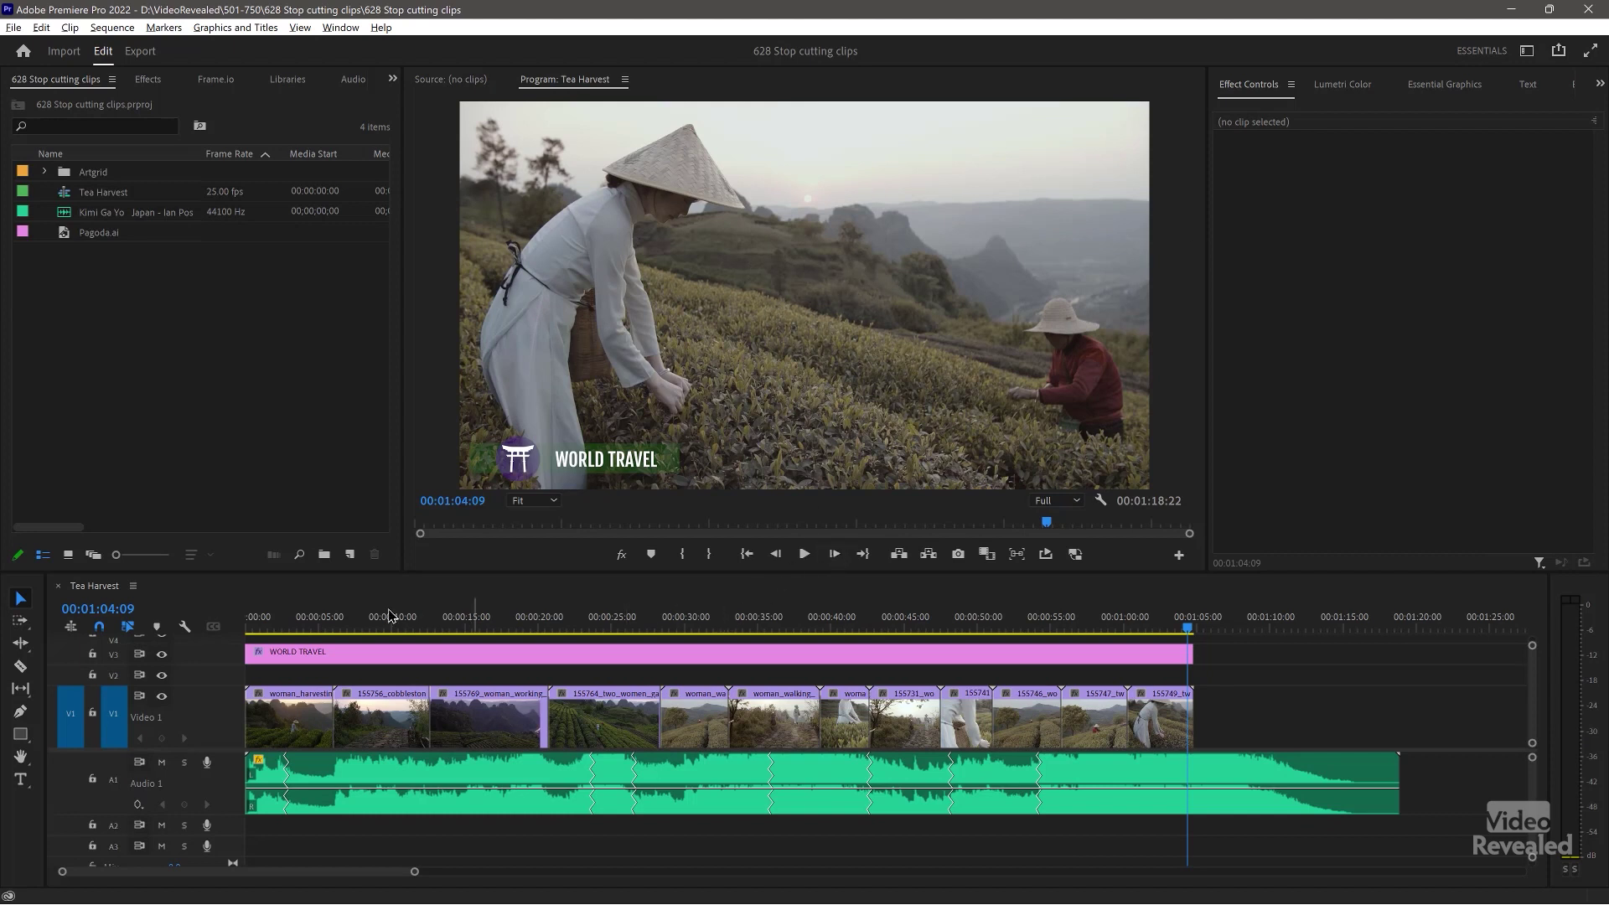
{"action": "key", "text": "space"}
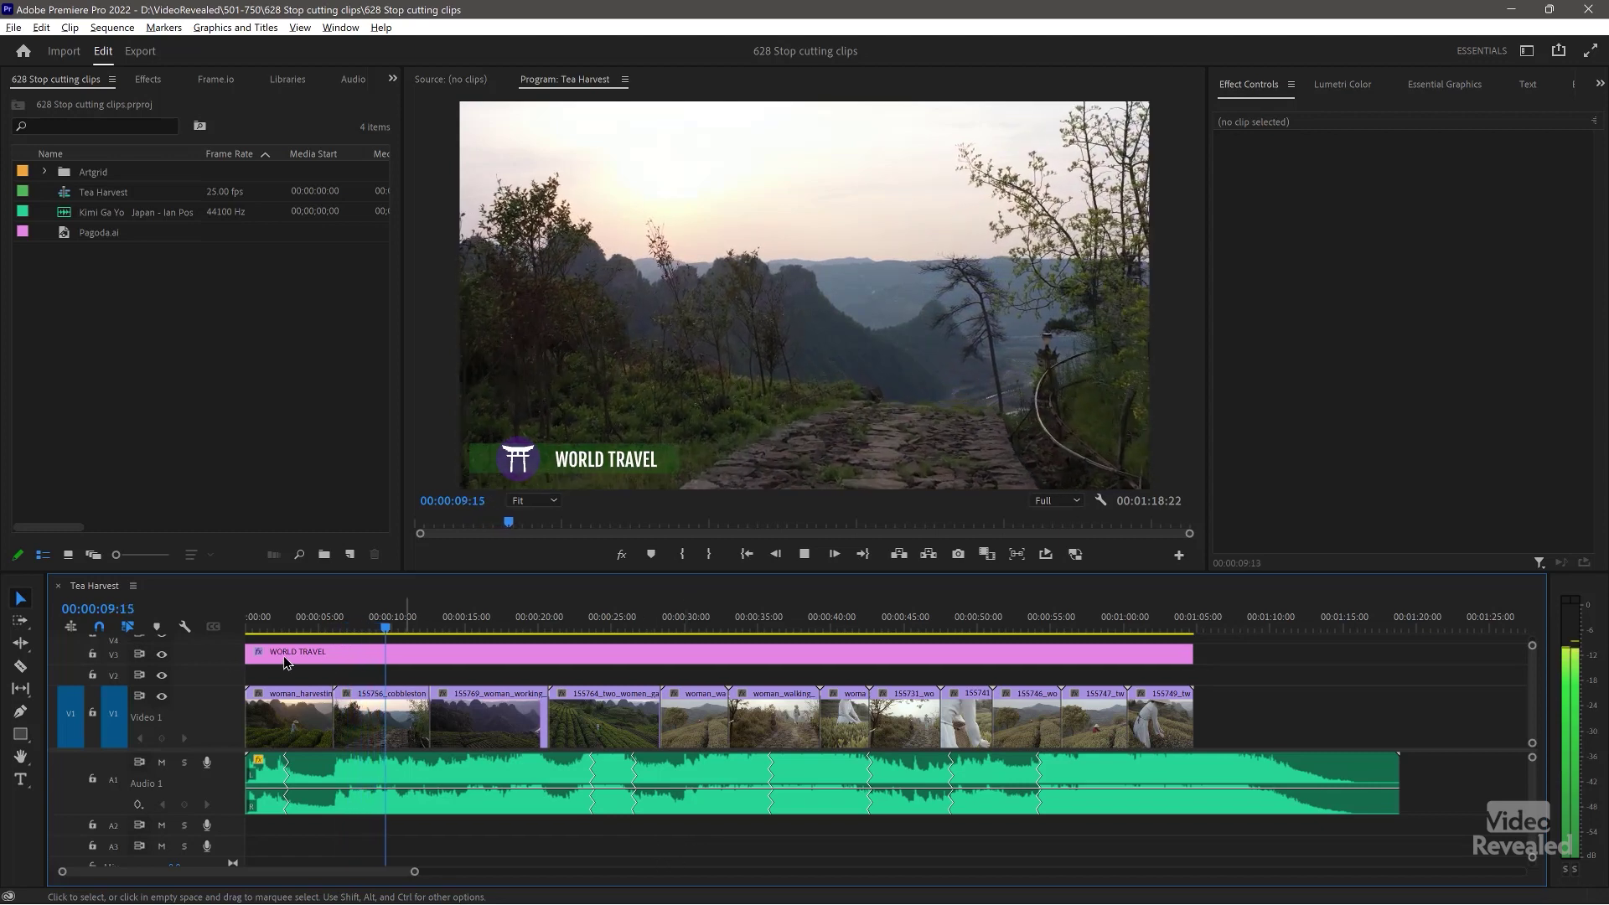
{"action": "key", "text": "space"}
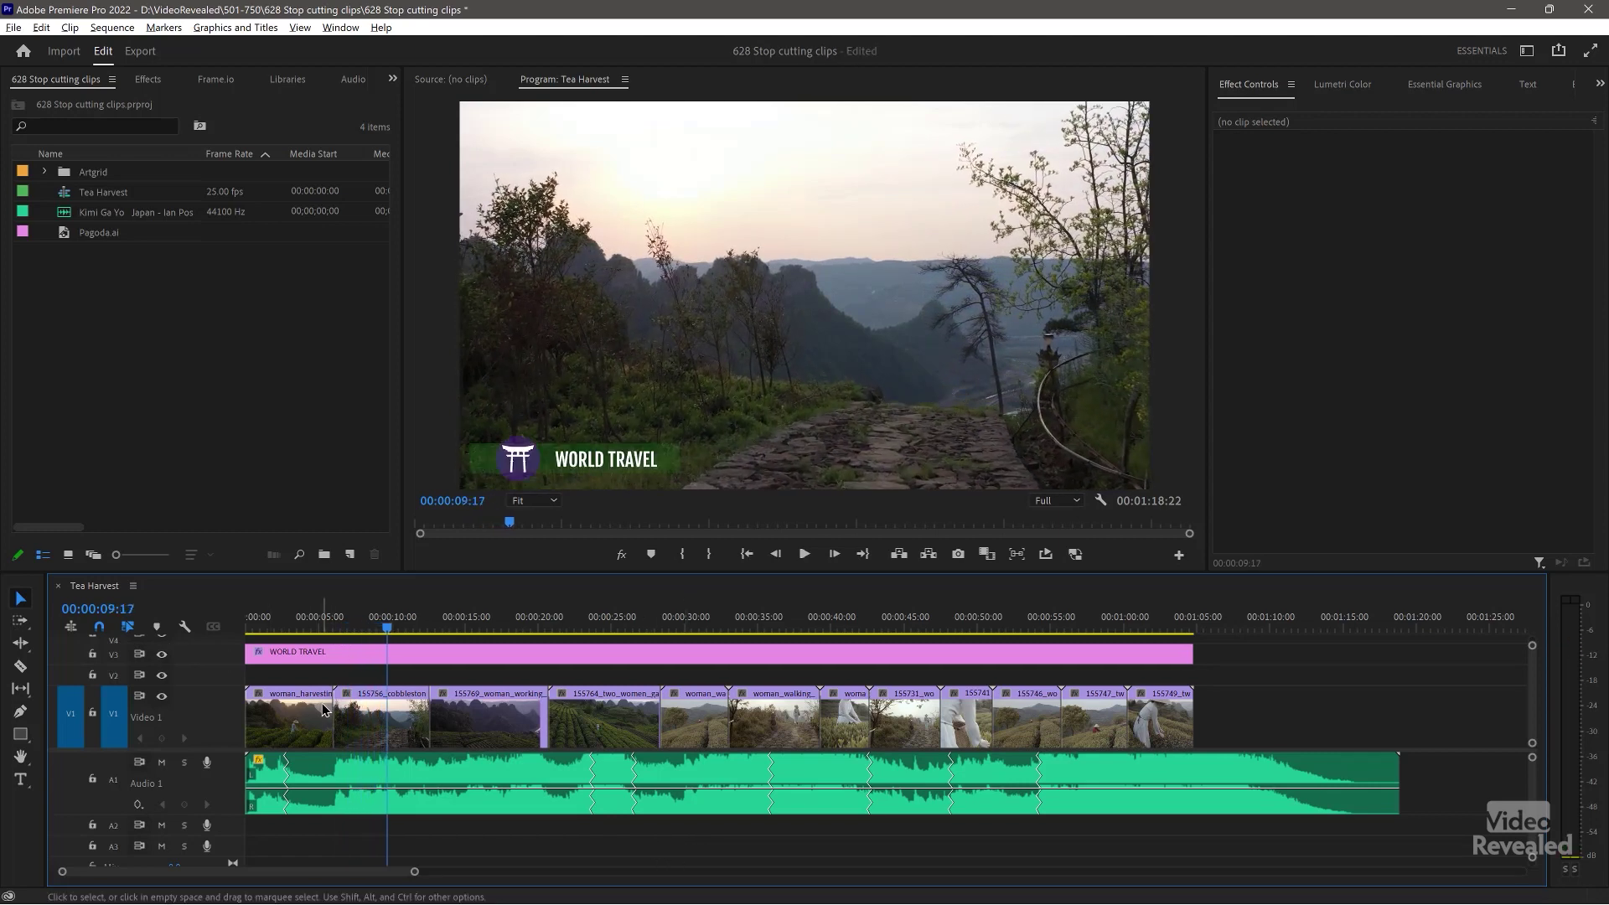
- Create a 1920 × 1080 adjustment layer at 25.00 fps with square pixels
{"action": "left_click", "coordinate": [350, 556]}
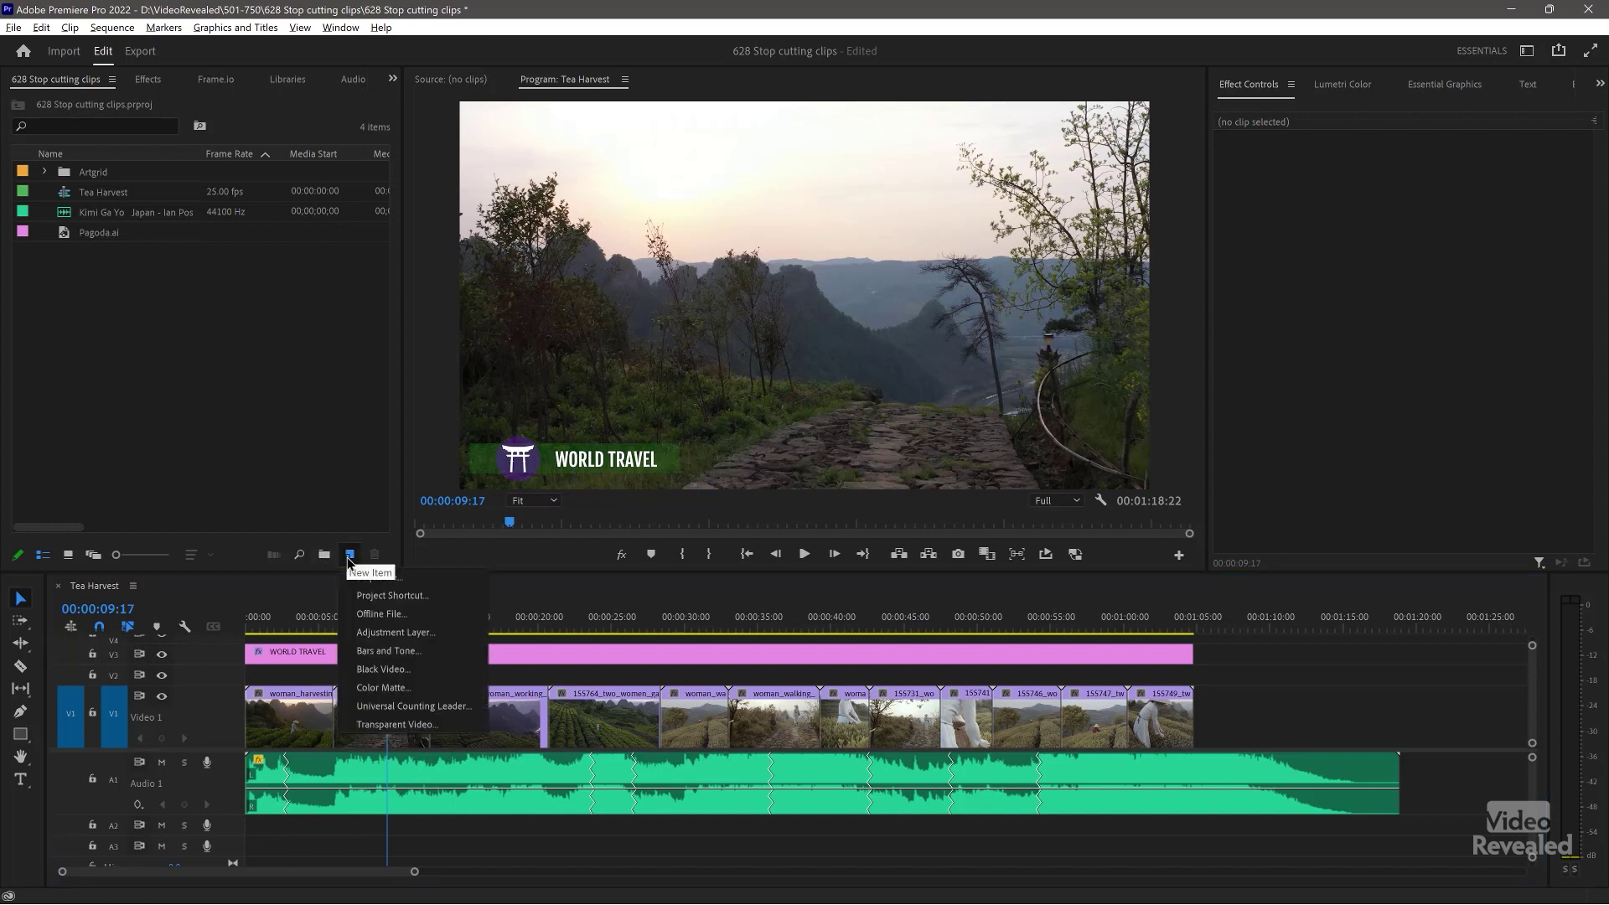
{"action": "left_click", "coordinate": [392, 632]}
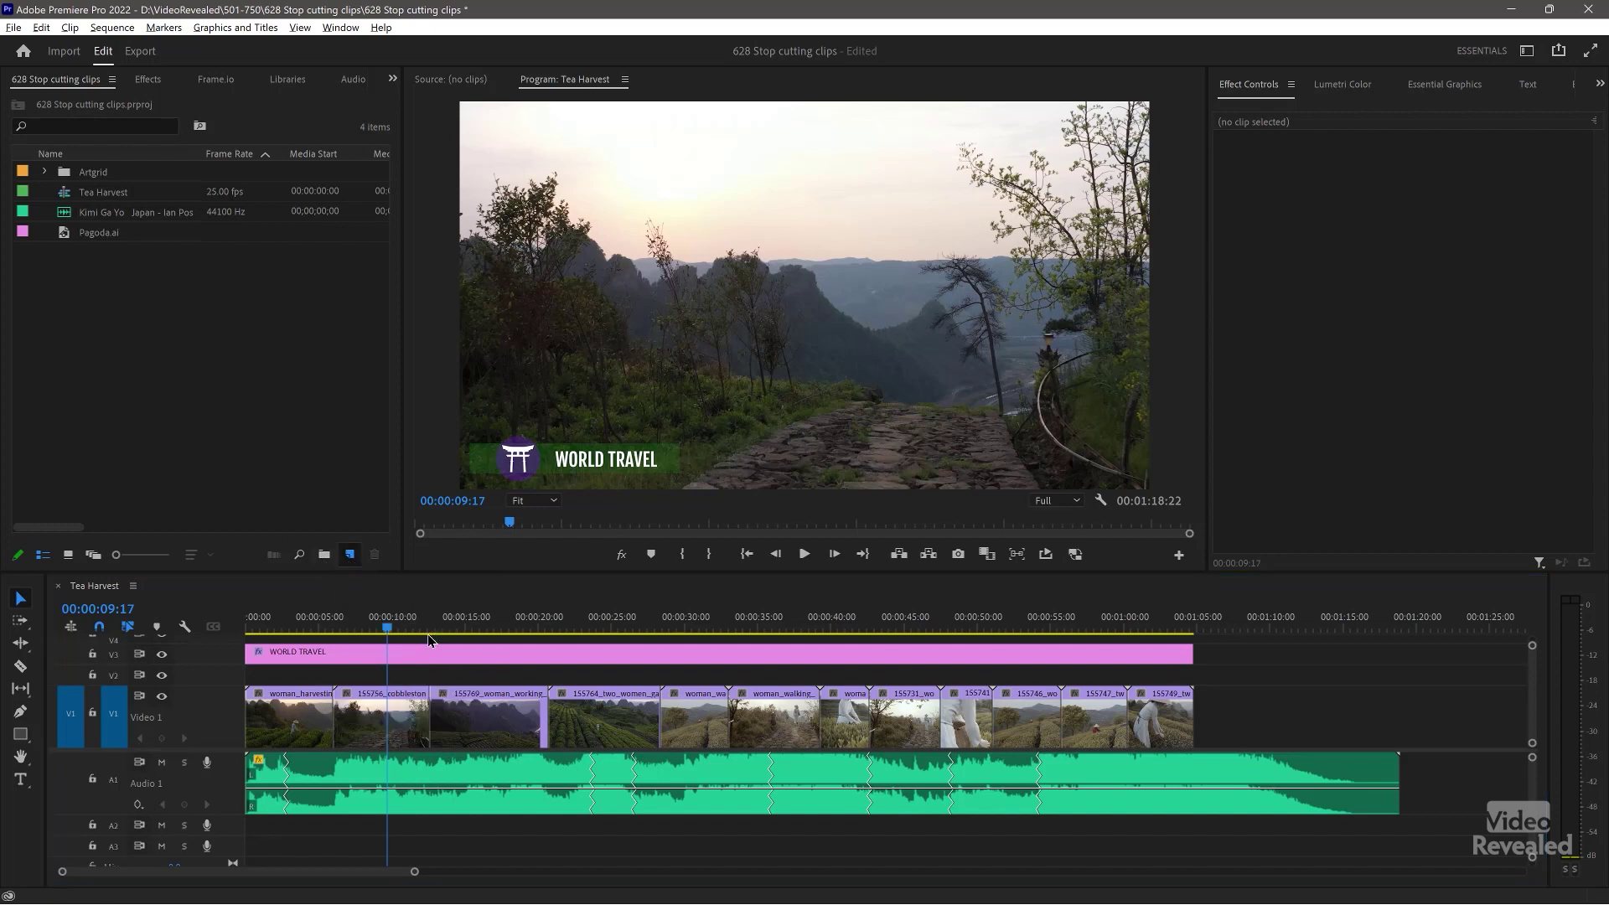
{"action": "left_click", "coordinate": [850, 521]}
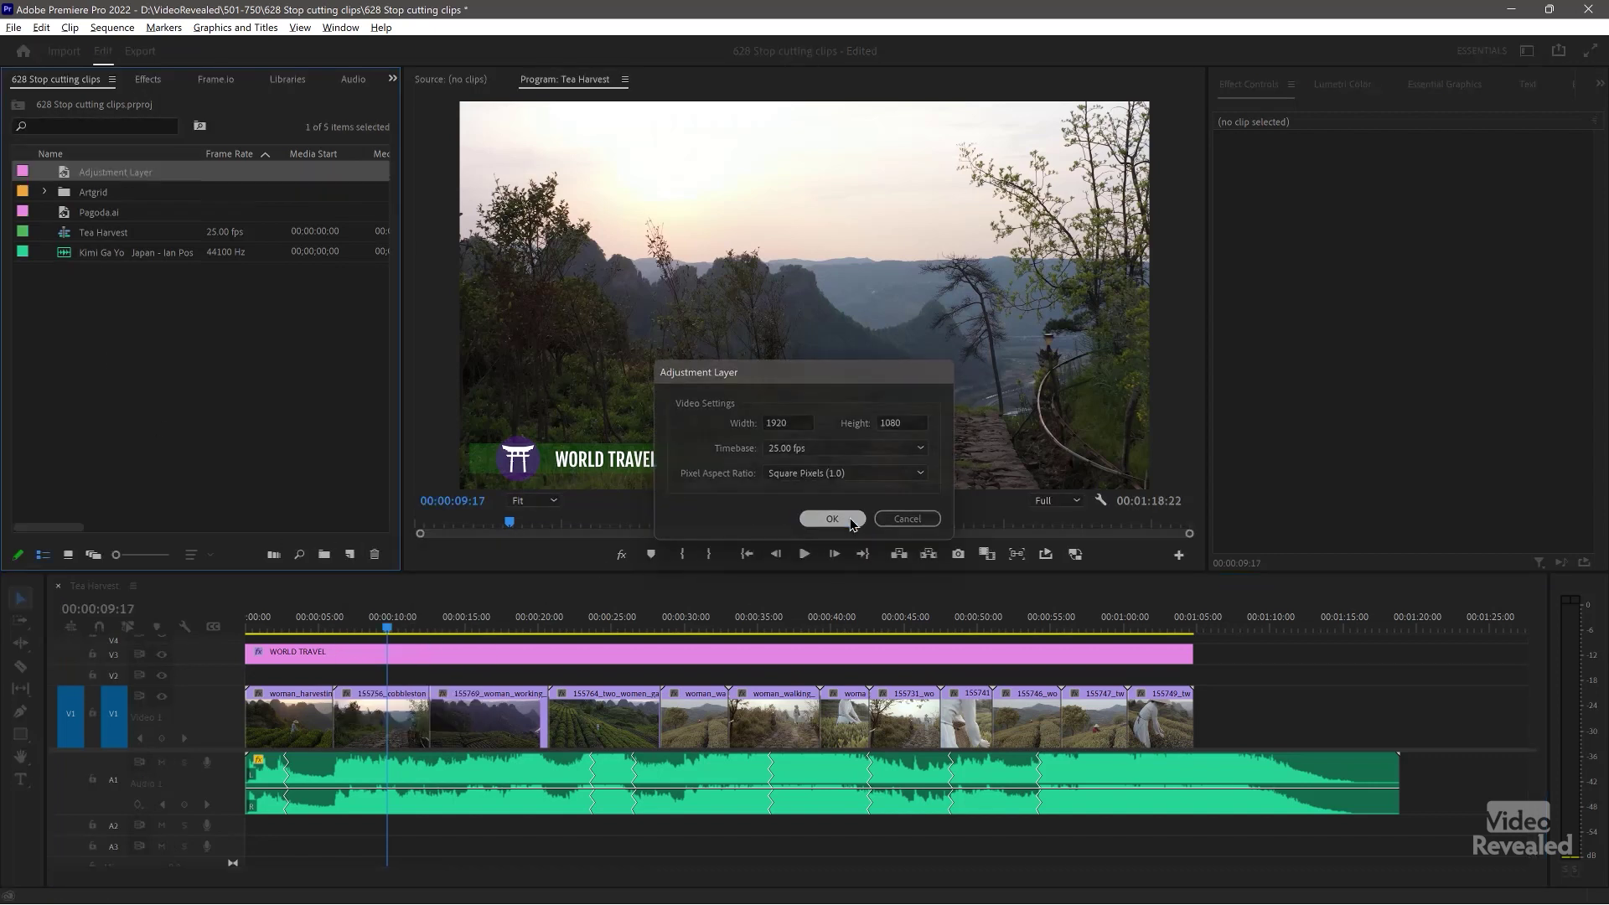
- Place the adjustment layer on track V2 and extend it to the end of the WORLD TRAVEL title
{"action": "left_click_drag", "start_coordinate": [249, 599], "coordinate": [260, 682]}
{"action": "left_click_drag", "start_coordinate": [395, 674], "coordinate": [1192, 675]}
{"action": "left_click", "coordinate": [1021, 686]}
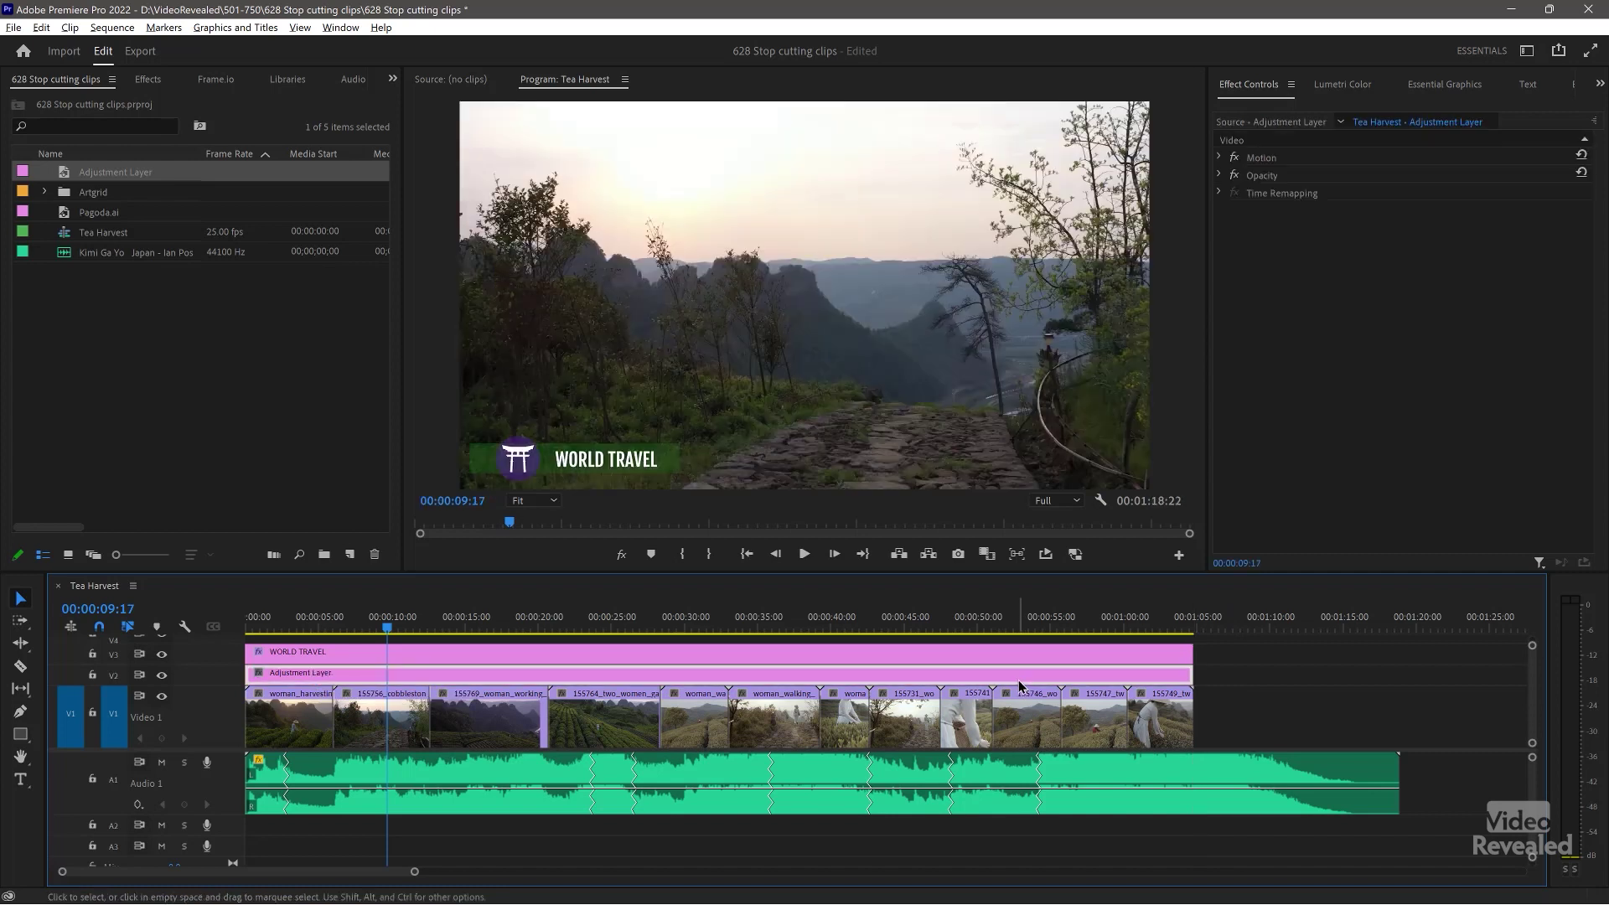
- Apply the Faded 47 creative look to the adjustment layer with Lumetri Color
{"action": "left_click", "coordinate": [1357, 82]}
{"action": "left_click", "coordinate": [1288, 165]}
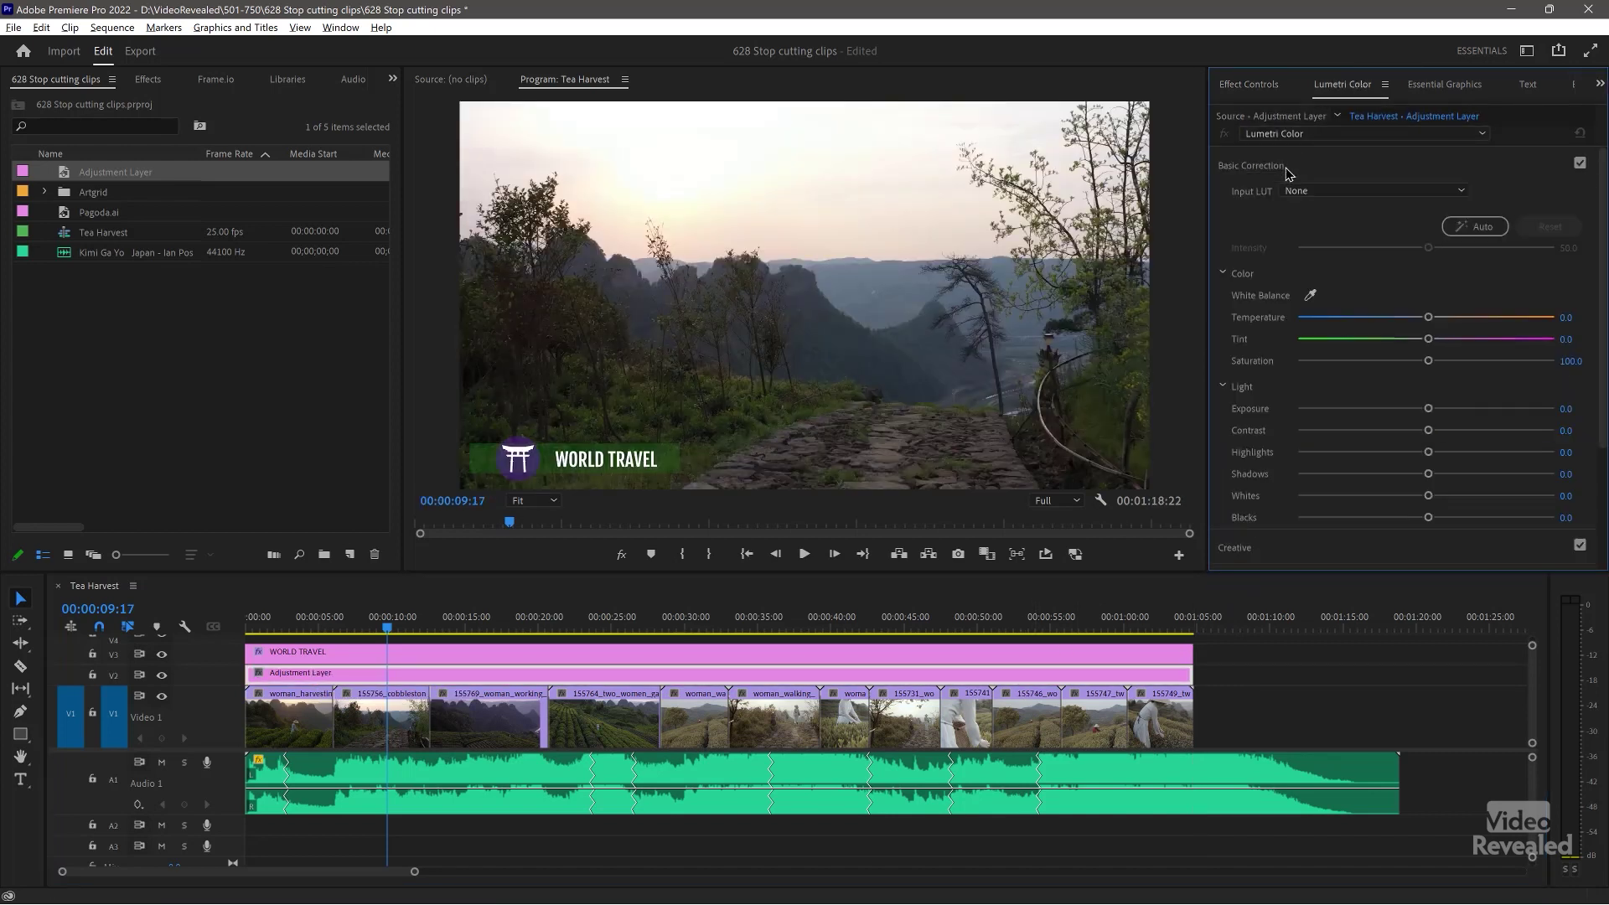
{"action": "left_click", "coordinate": [1257, 167]}
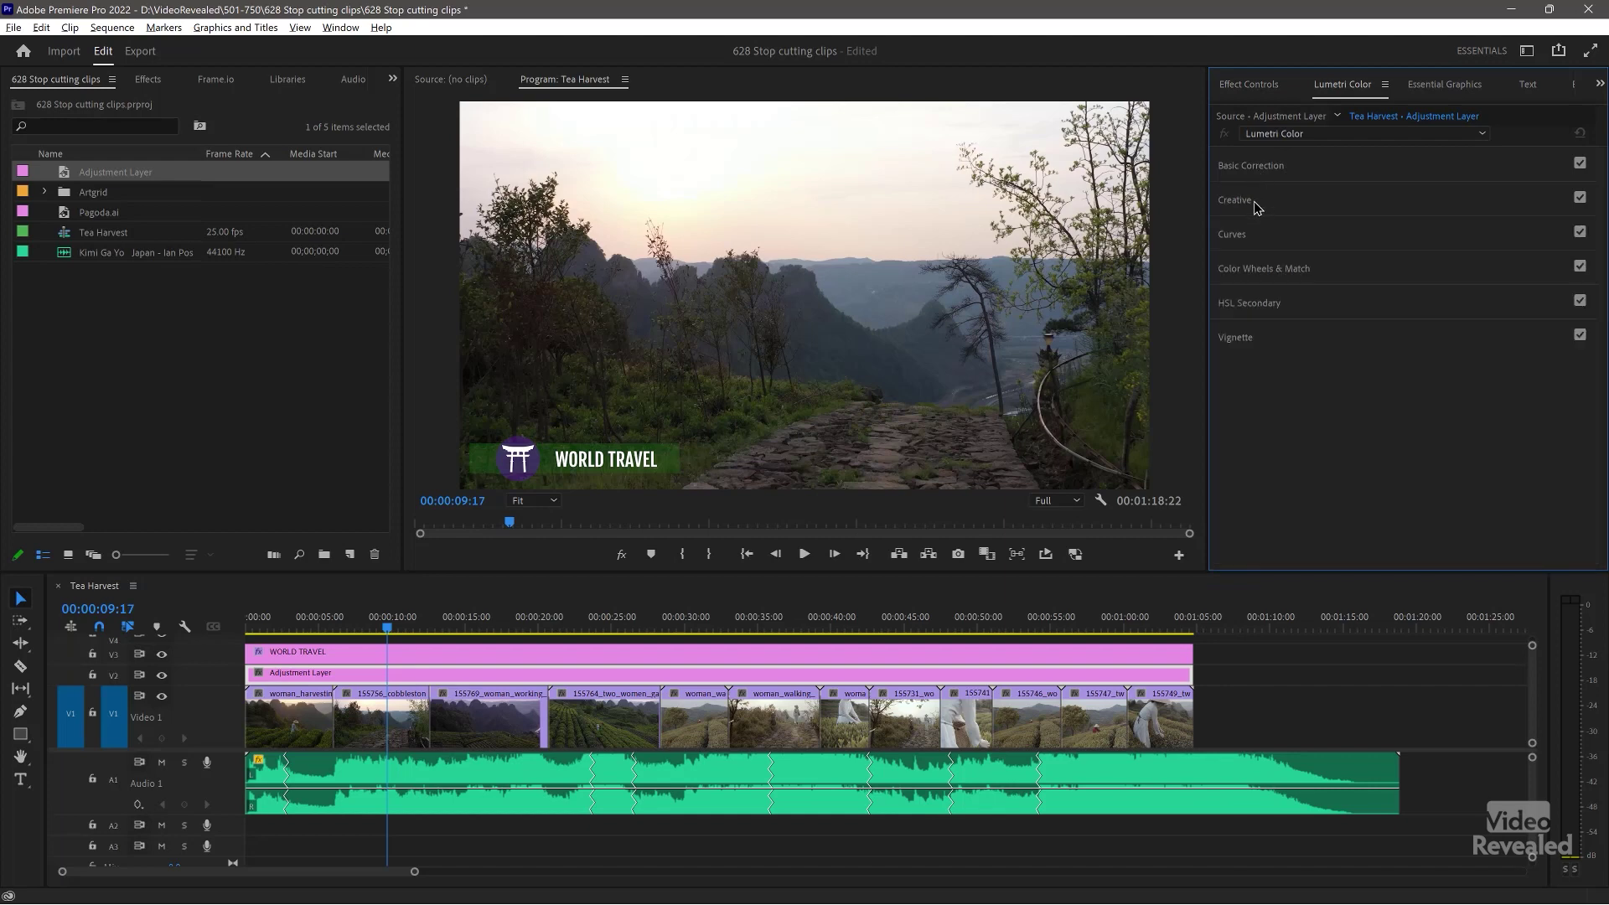
{"action": "left_click", "coordinate": [1257, 201]}
{"action": "left_click", "coordinate": [1300, 226]}
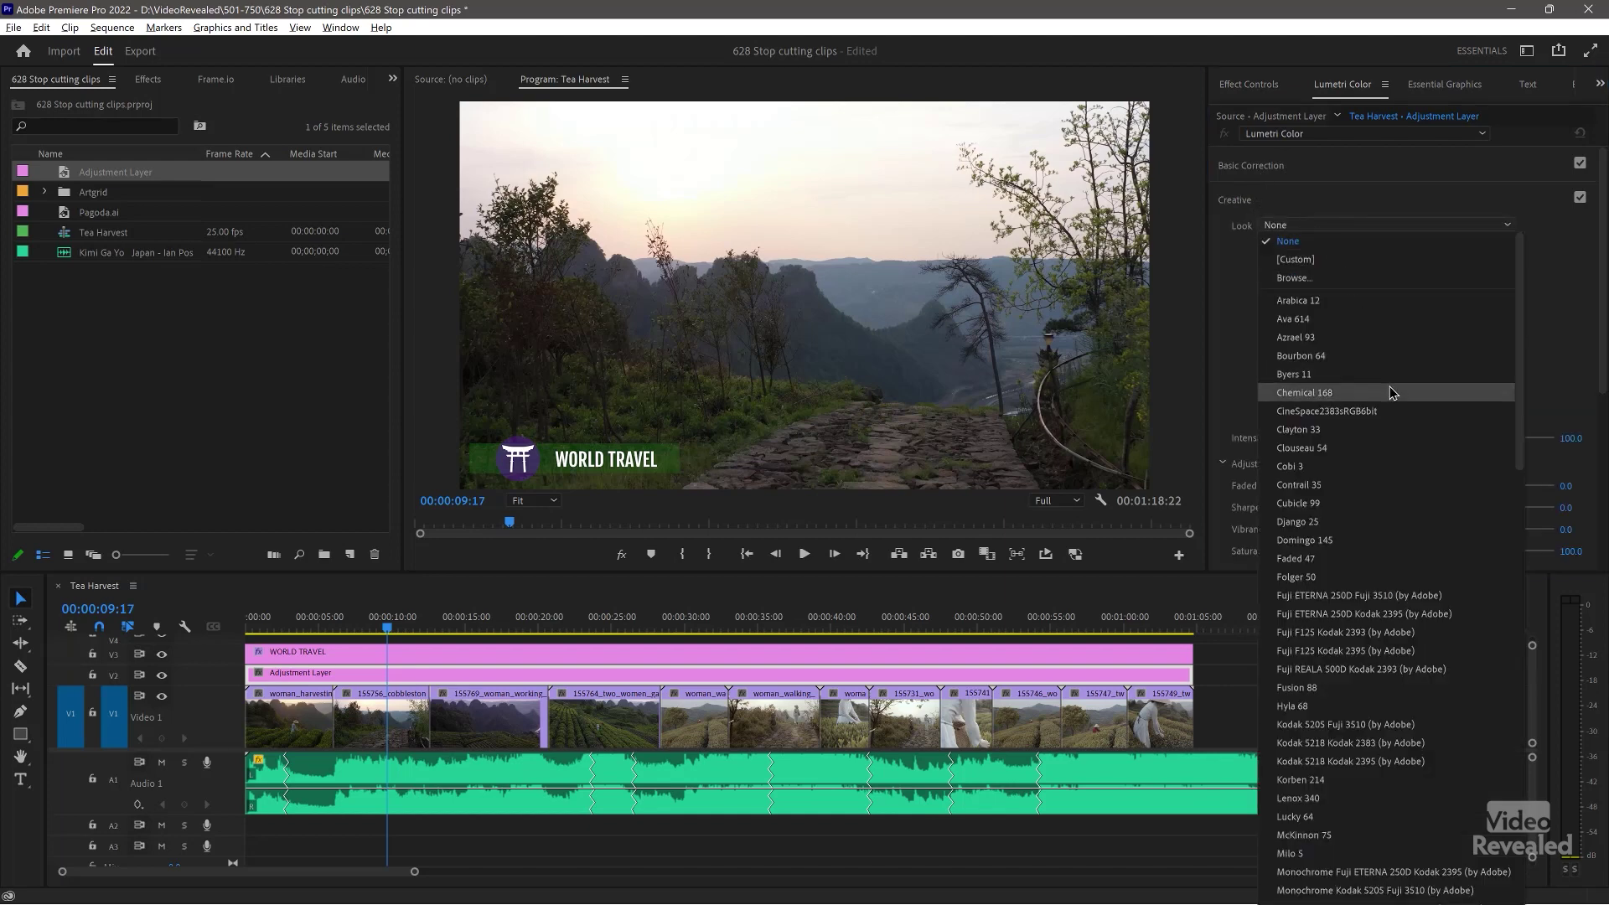
{"action": "left_click", "coordinate": [1341, 558]}
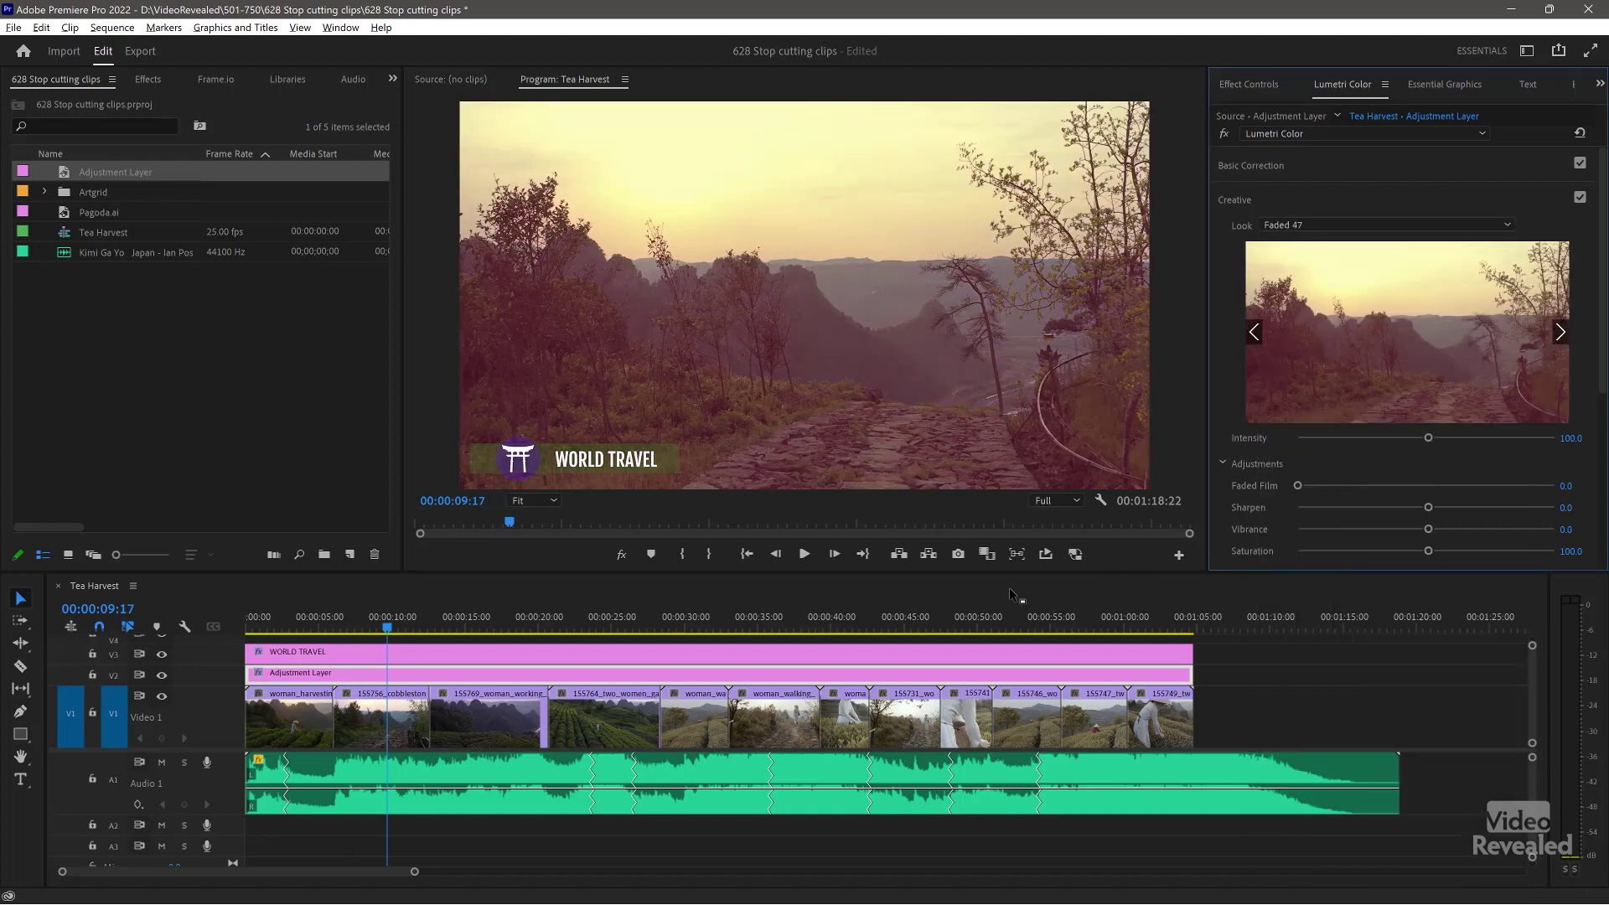
- Play the graded sequence near its start to review the cobblestone clip
{"action": "left_click_drag", "start_coordinate": [391, 624], "coordinate": [411, 664]}
{"action": "left_click", "coordinate": [279, 628]}
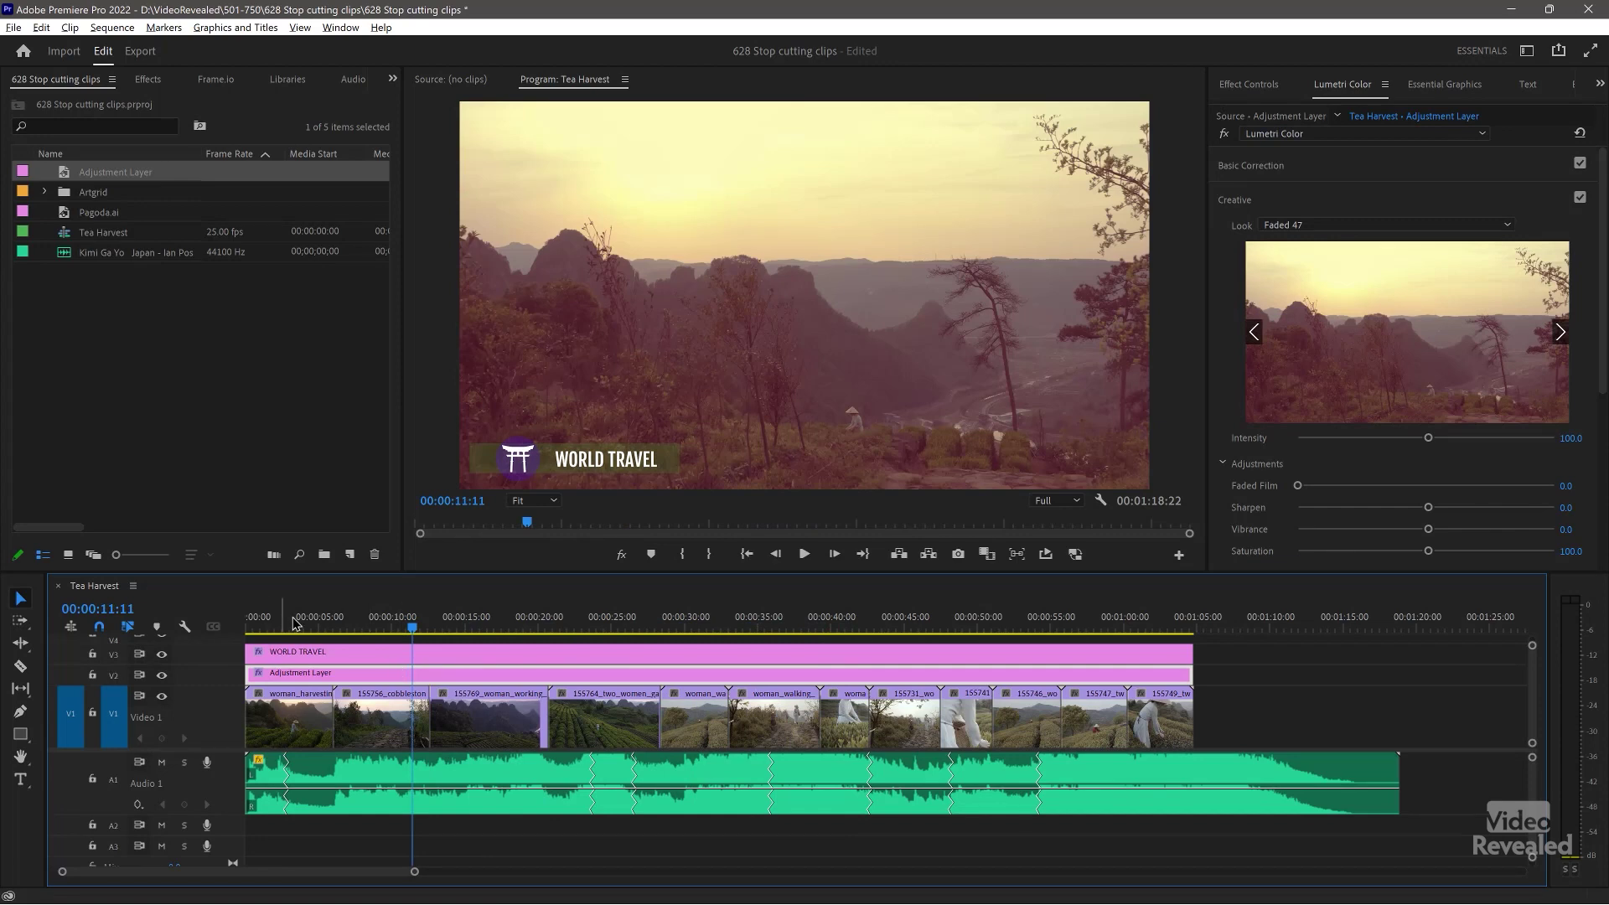
{"action": "key", "text": "space"}
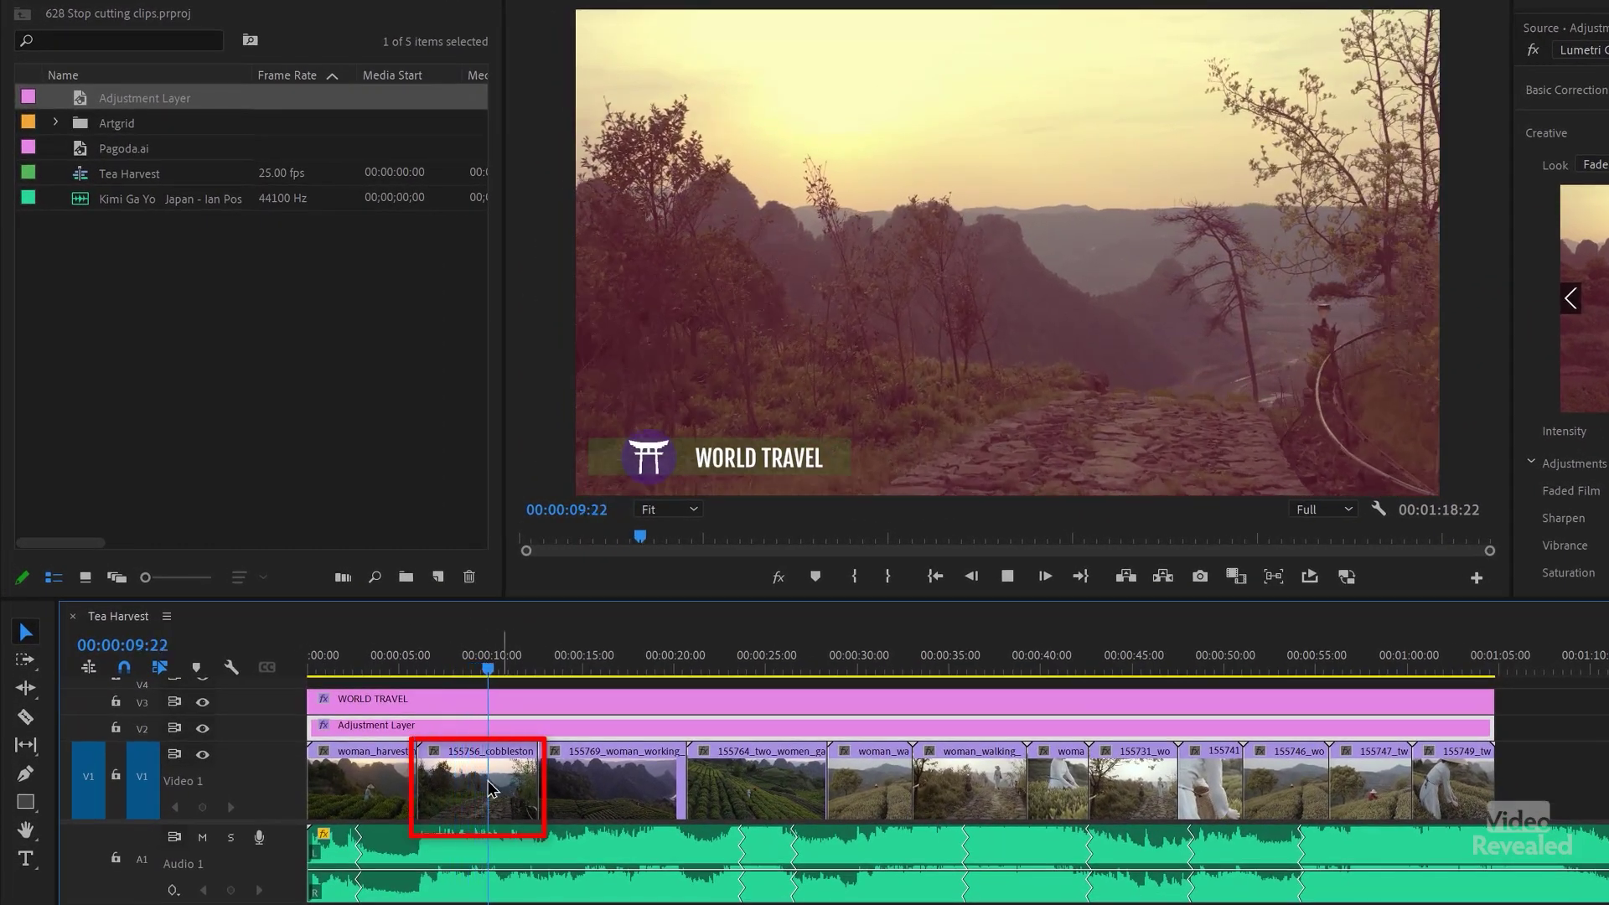
{"action": "key", "text": "space"}
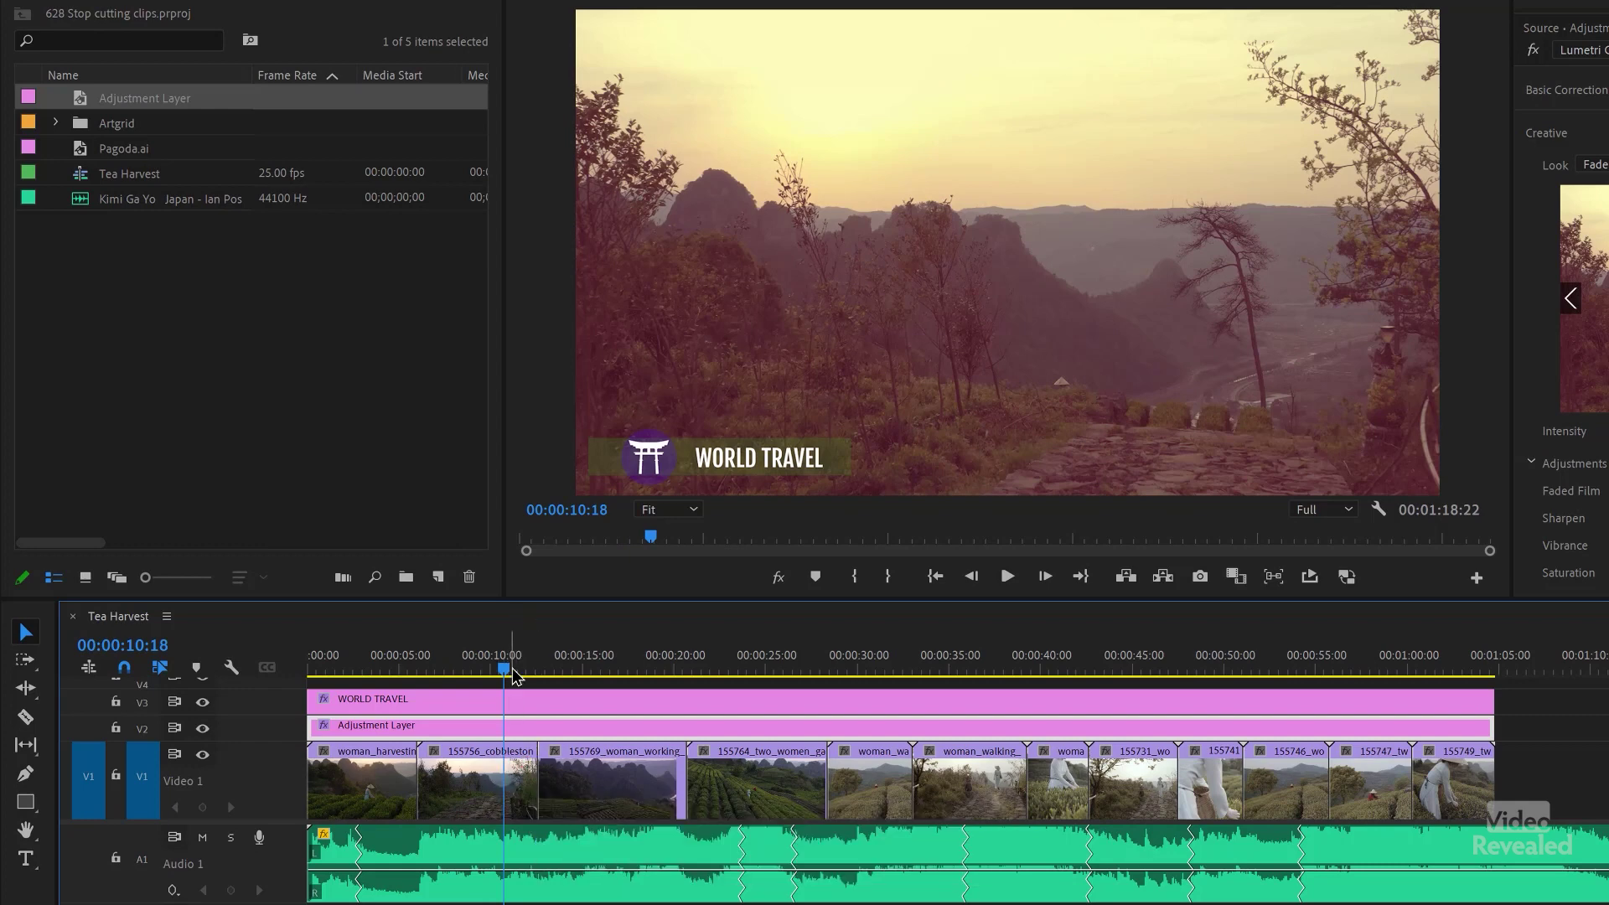
- Examine the end of the cobblestone clip frame by frame and its cut to the following clip
{"action": "key", "text": "Right"}
{"action": "key", "text": "Right"}
{"action": "key", "text": "Right"}
{"action": "key", "text": "Right"}
{"action": "key", "text": "Right"}
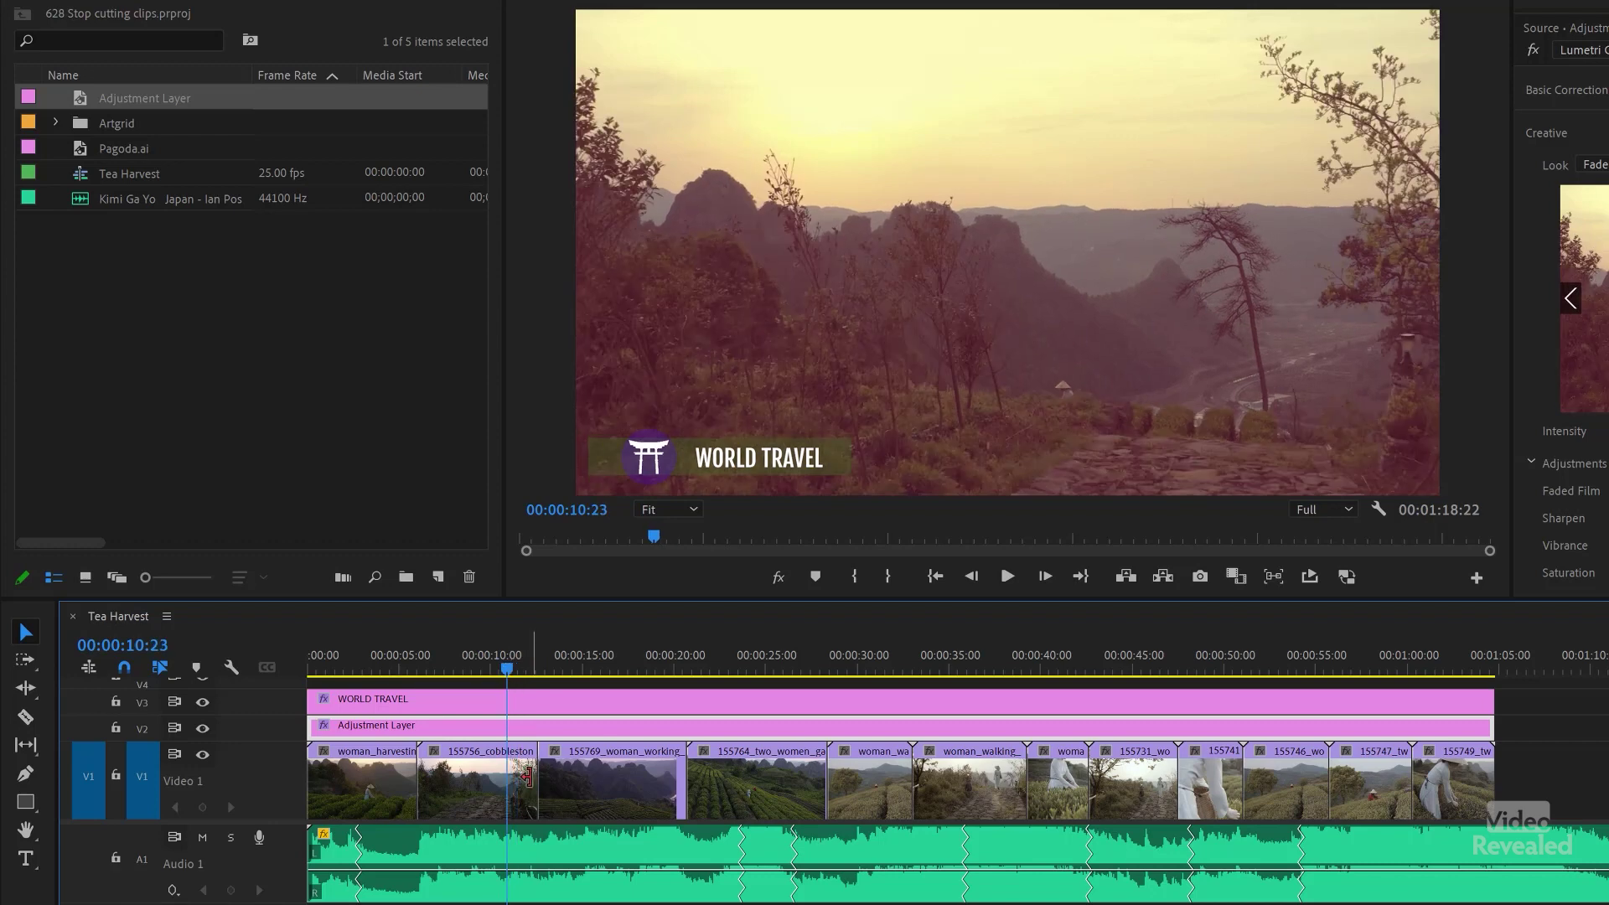
{"action": "left_click", "coordinate": [527, 777]}
{"action": "left_click", "coordinate": [538, 664]}
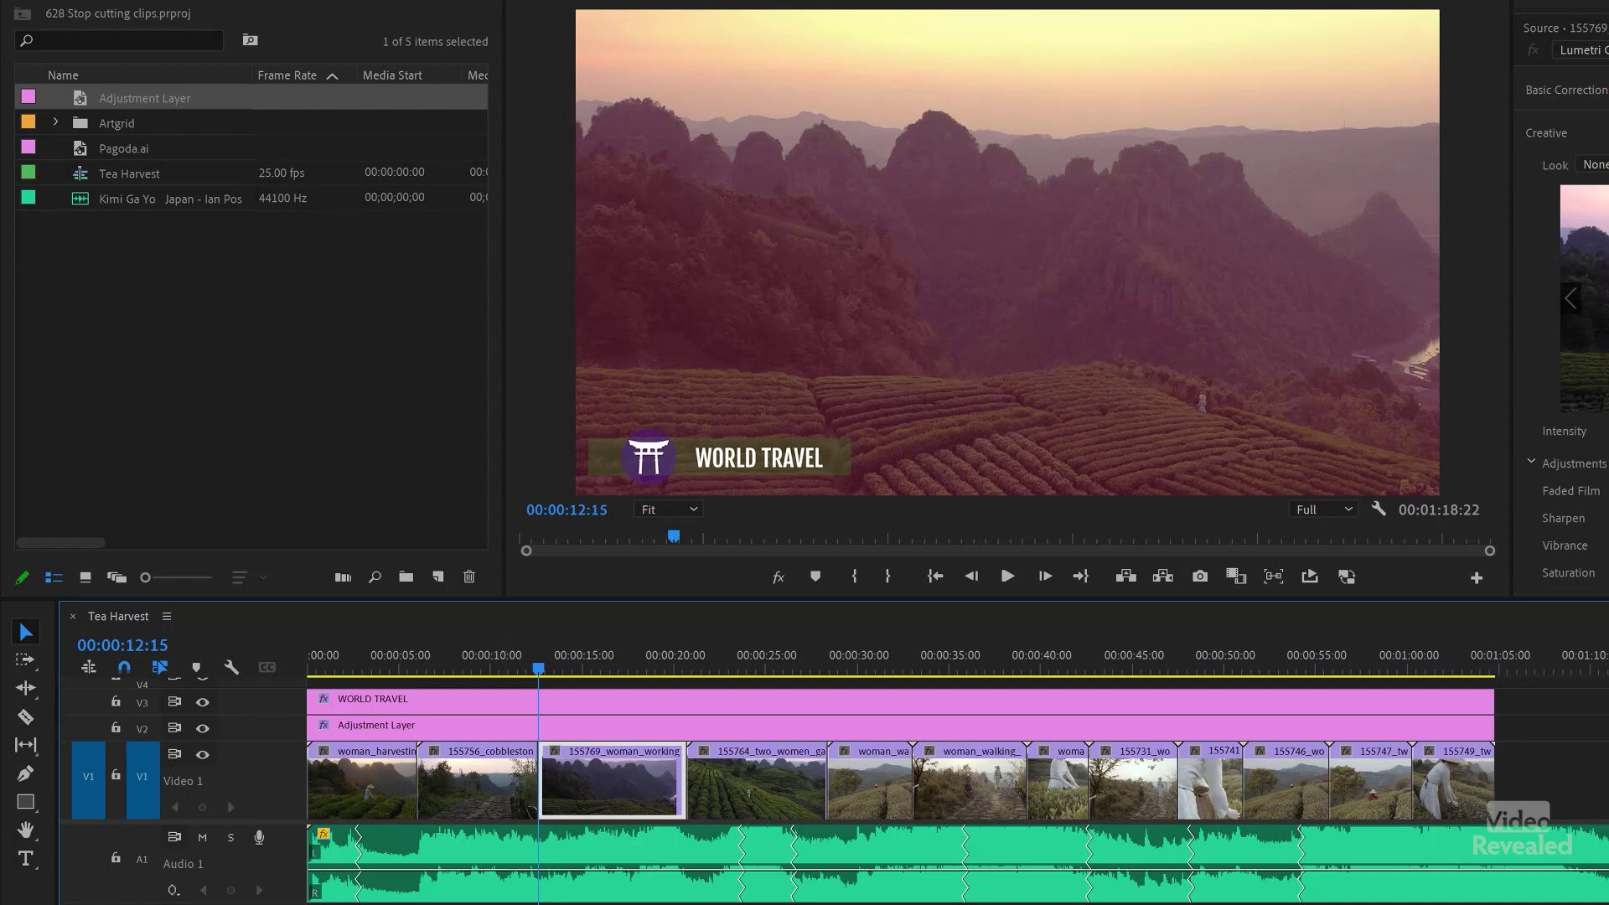
{"action": "left_click", "coordinate": [1549, 762]}
- Ripple-trim the cobblestone clip from 00:00:10:18 and shorten the clips after it with all tracks unlocked
{"action": "mouse_move", "coordinate": [522, 671]}
{"action": "left_mouse_down"}
{"action": "mouse_move", "coordinate": [489, 668]}
{"action": "mouse_move", "coordinate": [599, 675]}
{"action": "mouse_move", "coordinate": [508, 678]}
{"action": "left_mouse_up"}
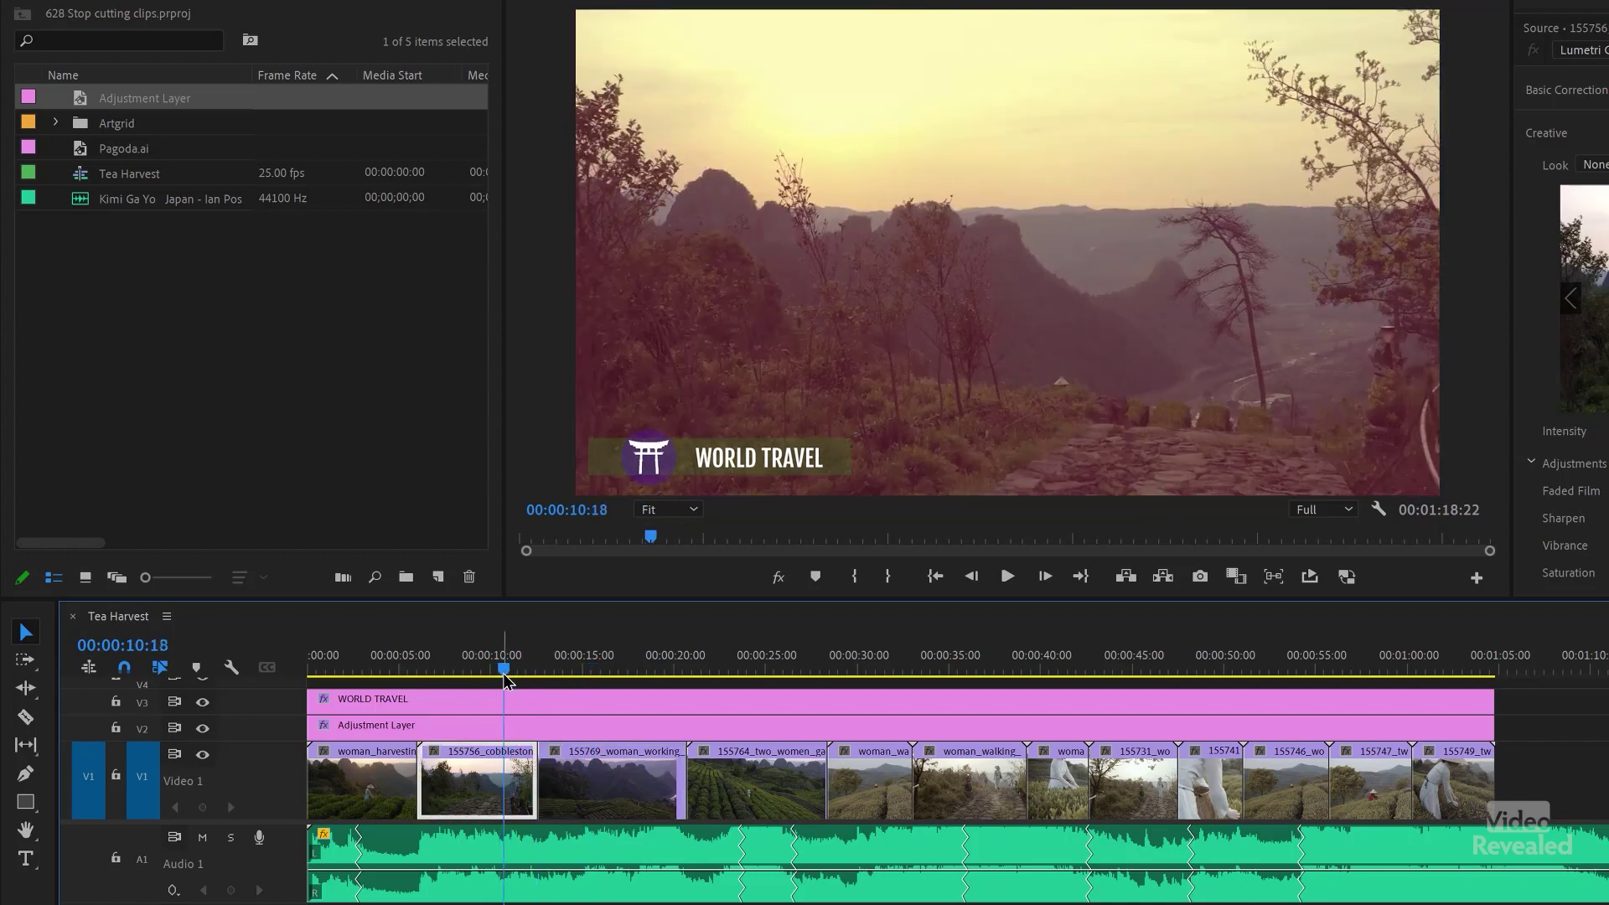
{"action": "key", "text": "w"}
{"action": "left_click_drag", "start_coordinate": [539, 672], "coordinate": [766, 674]}
{"action": "key", "text": "q"}
{"action": "key", "text": "w"}
{"action": "key", "text": "w"}
{"action": "key", "text": "w"}
{"action": "key", "text": "w"}
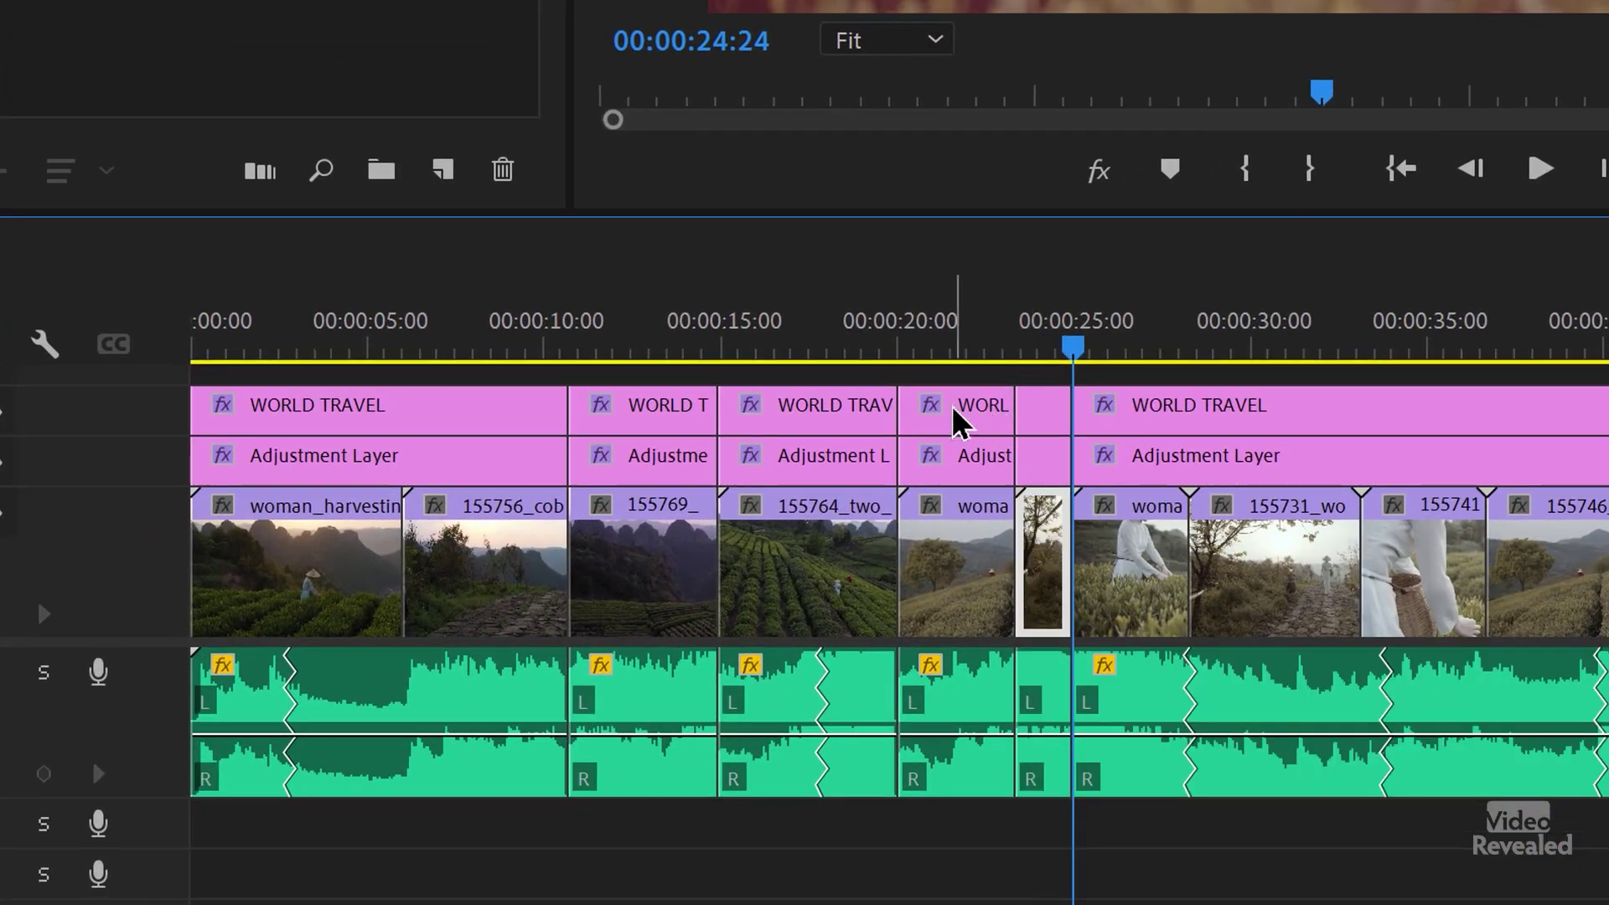
- Inspect the segments of the title, adjustment layer, video and music around the ripple-trimmed edits
{"action": "left_click", "coordinate": [1024, 405]}
{"action": "left_click", "coordinate": [854, 414]}
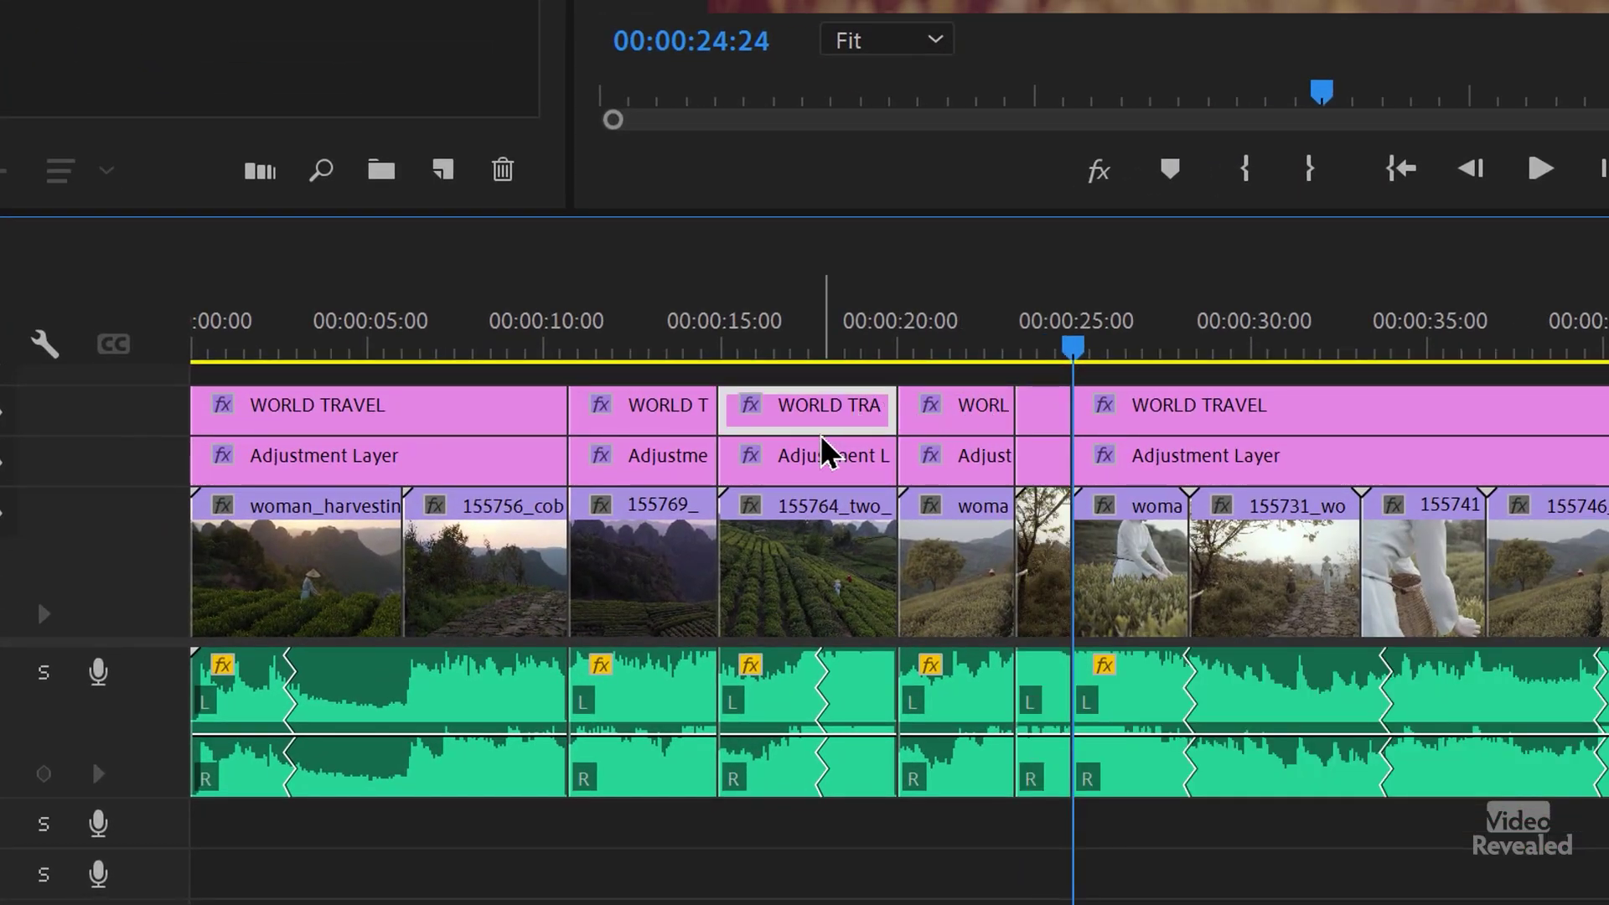
{"action": "left_click", "coordinate": [692, 424]}
{"action": "left_click", "coordinate": [671, 460]}
{"action": "left_click", "coordinate": [529, 474]}
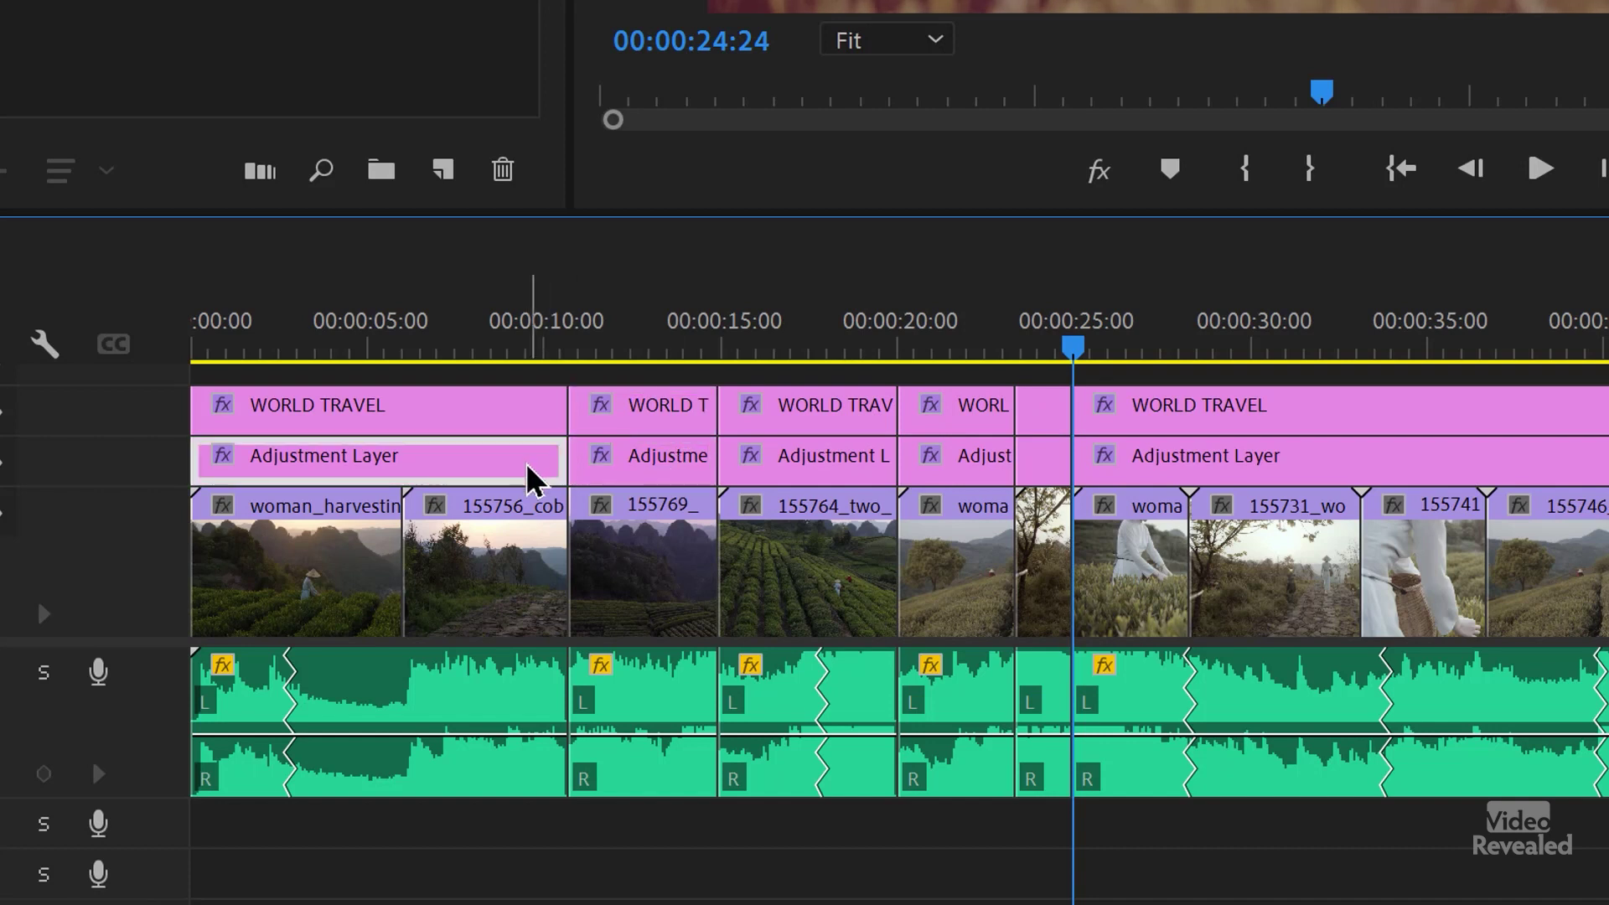
{"action": "left_click", "coordinate": [617, 581]}
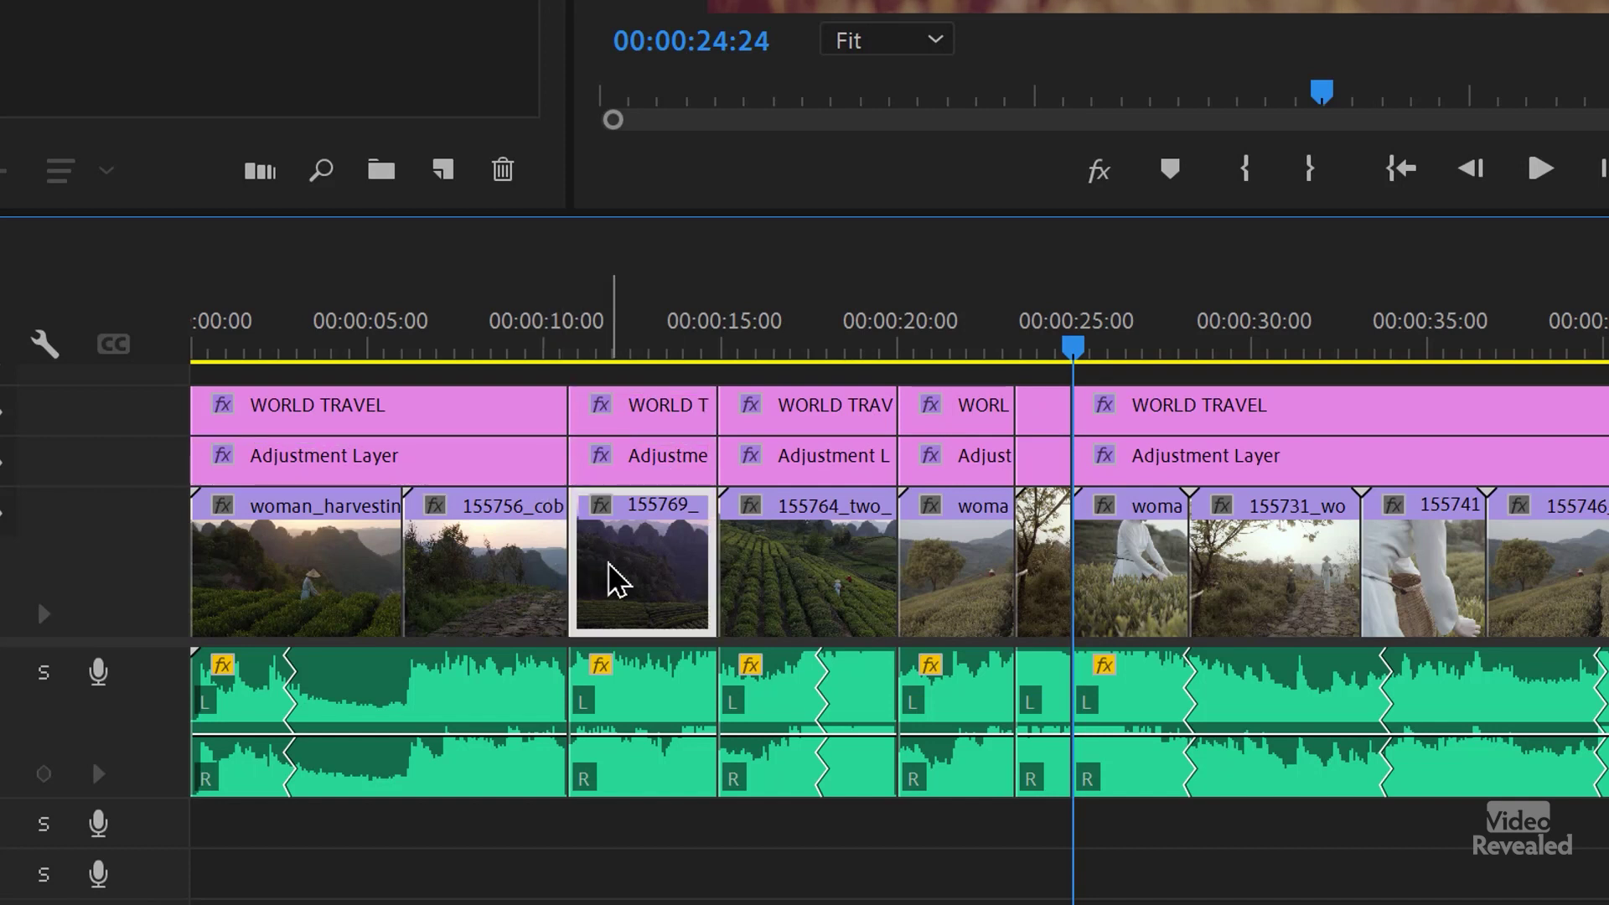
{"action": "left_click", "coordinate": [658, 691]}
{"action": "left_click", "coordinate": [828, 726]}
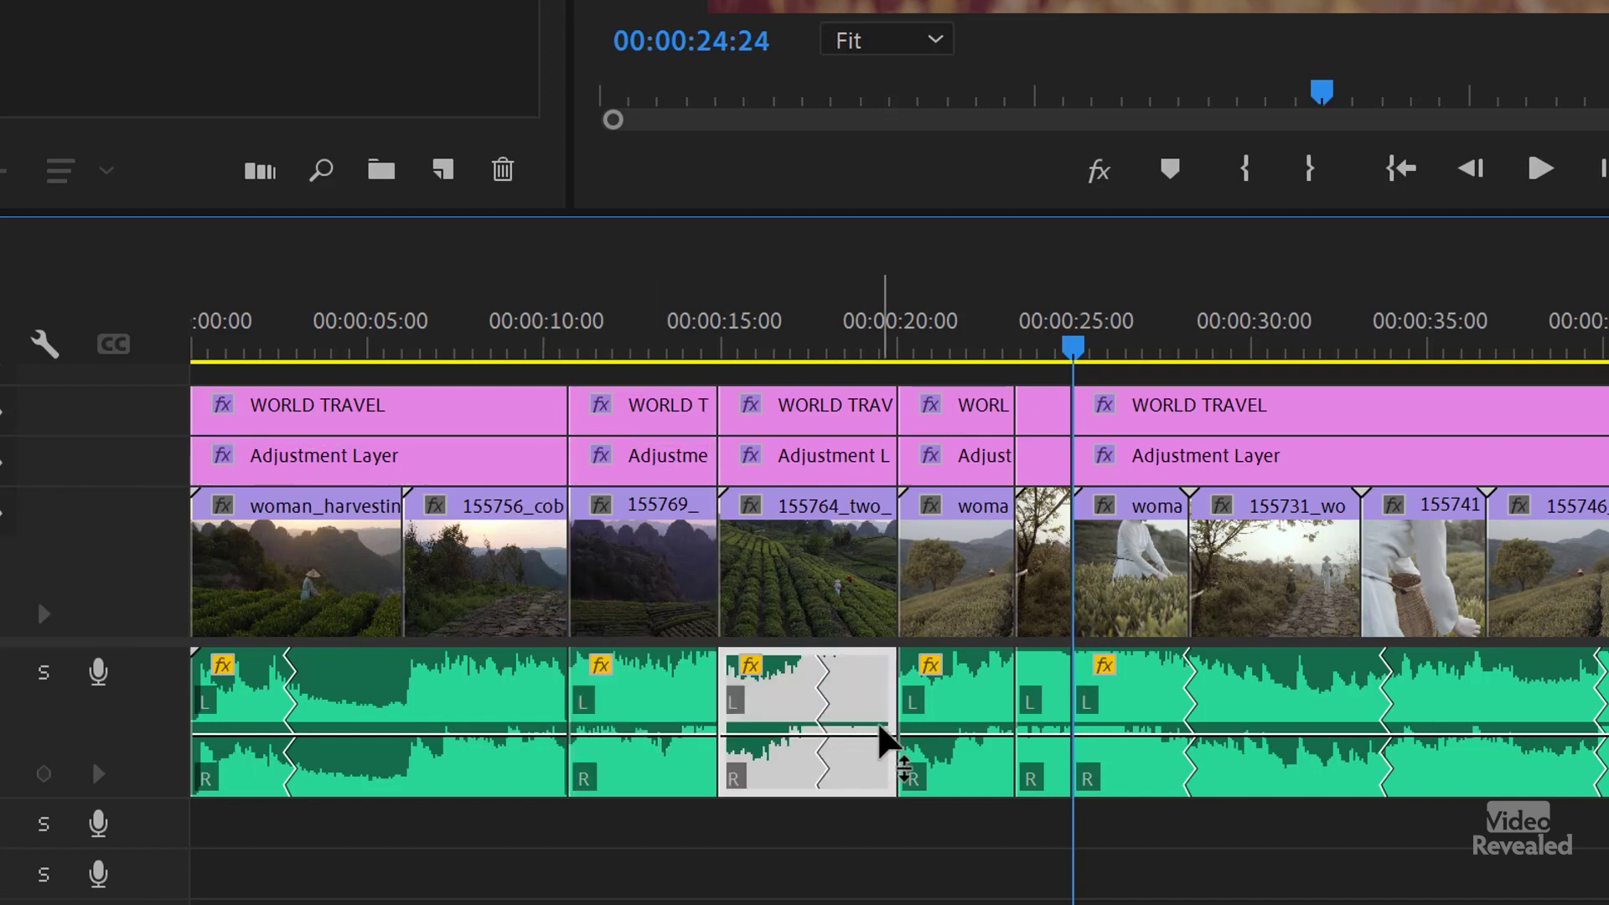
- Play the sequence across the trimmed cuts to check how the music sounds at each edit
{"action": "left_click_drag", "start_coordinate": [460, 340], "coordinate": [520, 352]}
{"action": "key", "text": "space"}
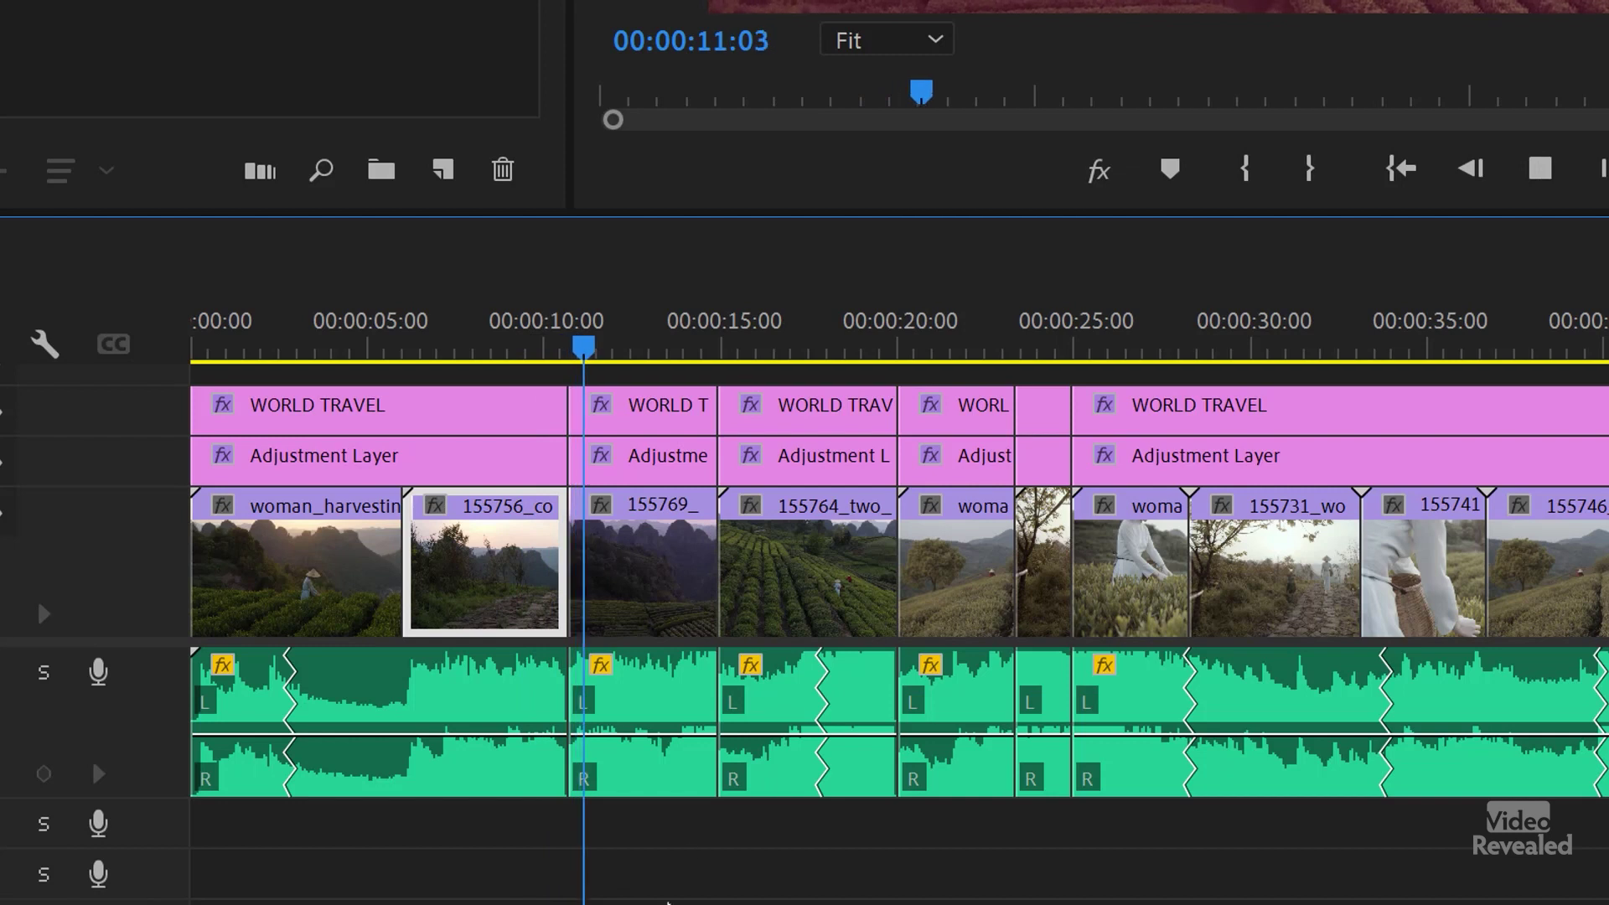
{"action": "left_click", "coordinate": [683, 331]}
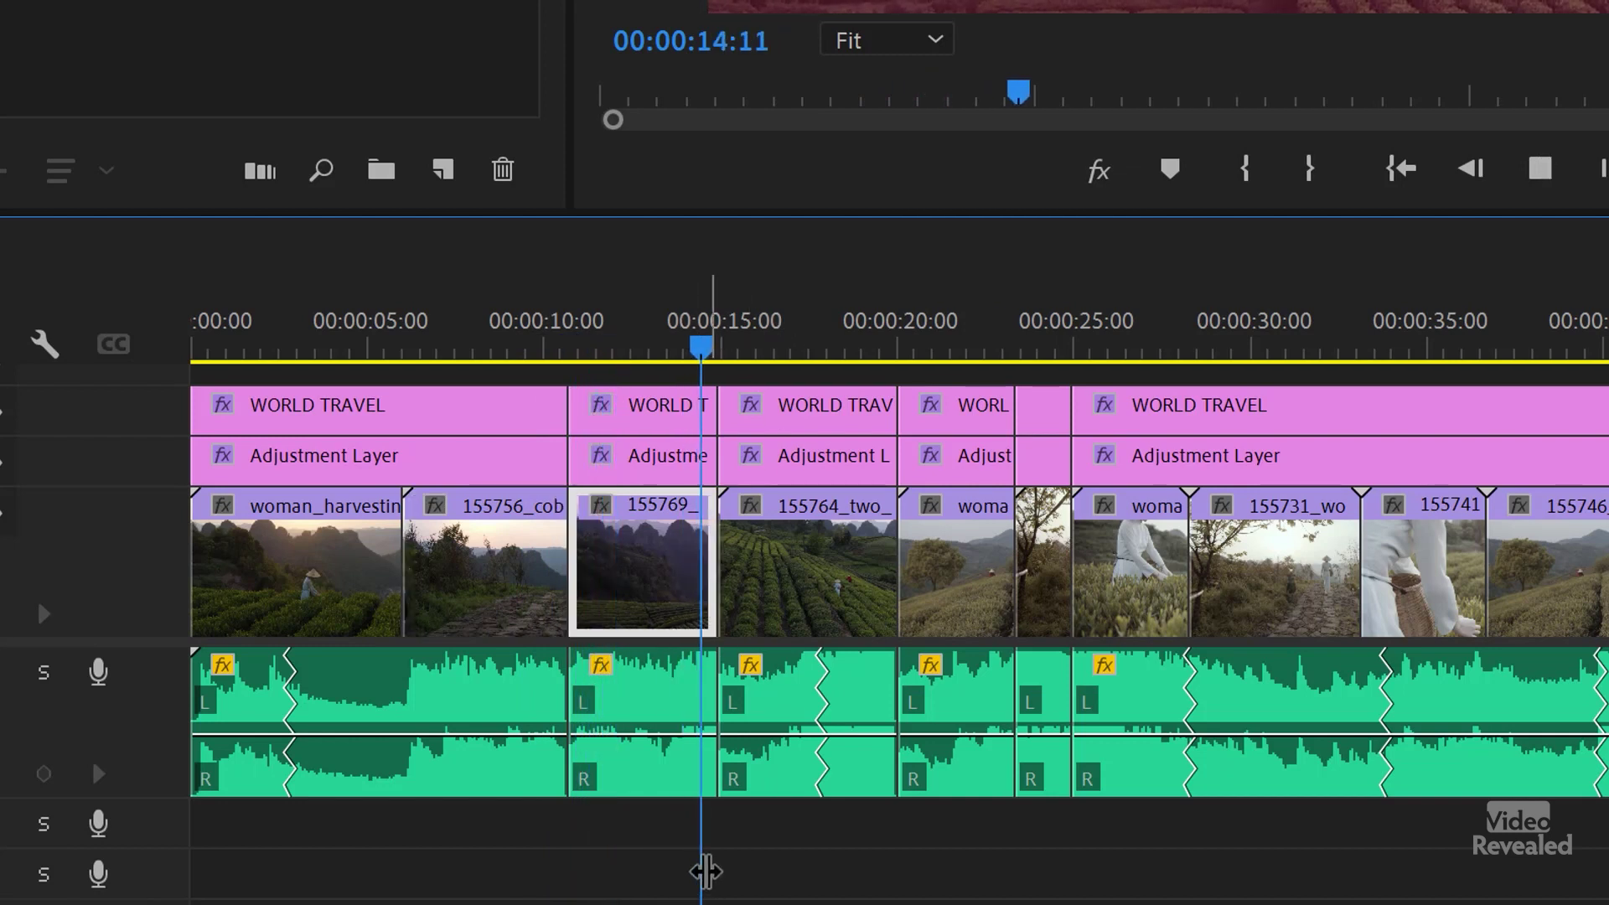
{"action": "left_click", "coordinate": [861, 349]}
{"action": "key", "text": "space"}
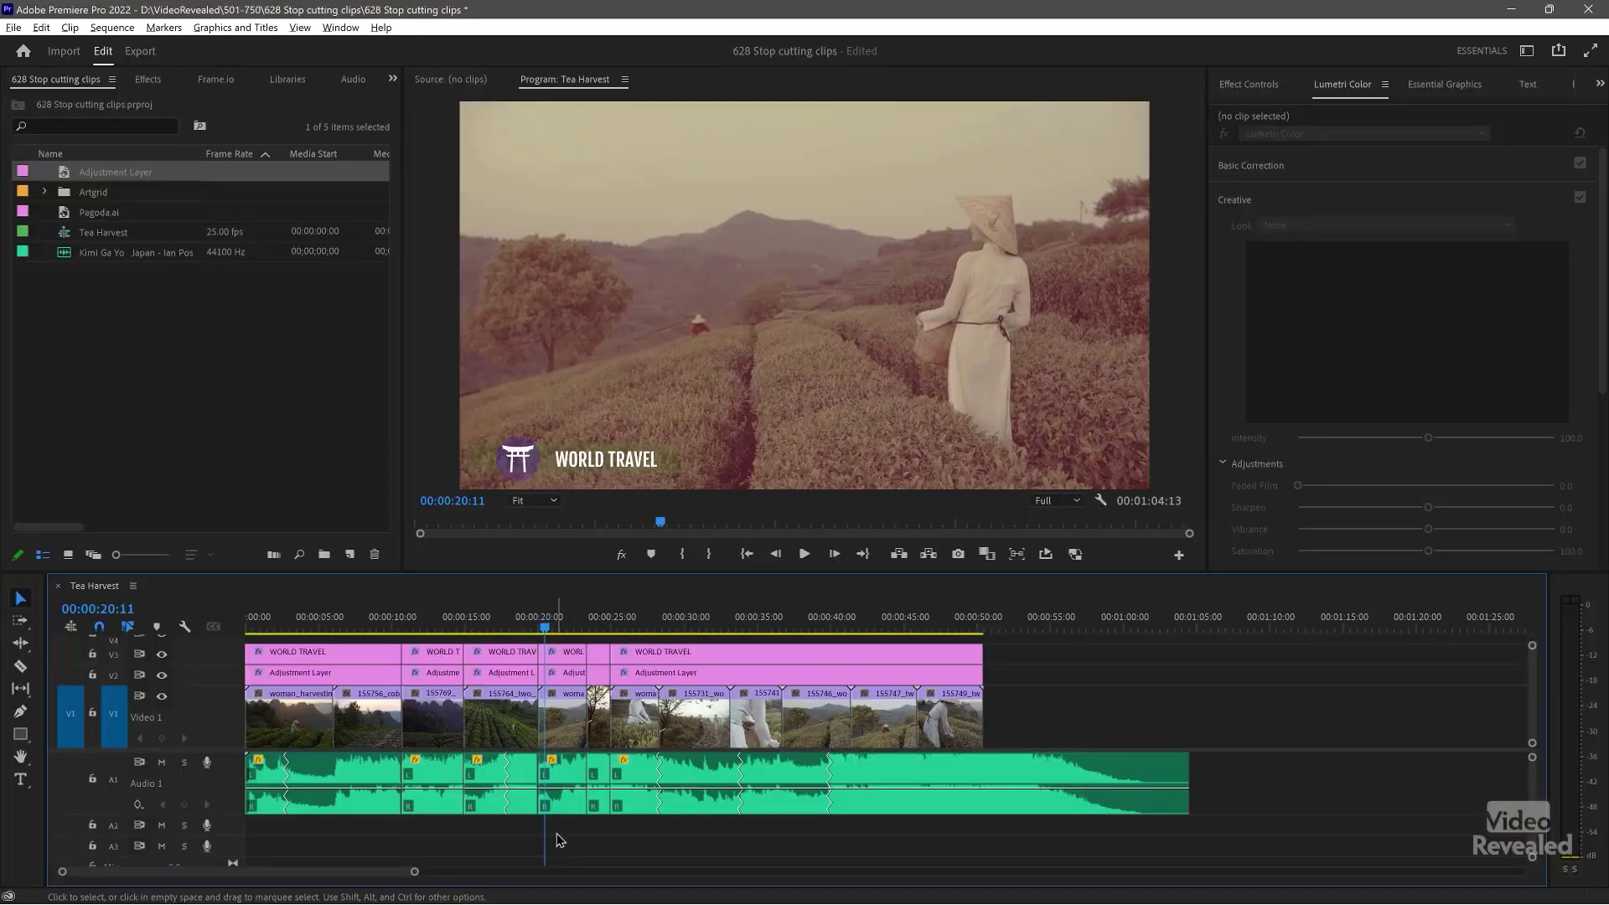
- Undo all the ripple trims and the adjustment layer's creative look
{"action": "key", "text": "ctrl+z"}
{"action": "key", "text": "ctrl+z"}
{"action": "key", "text": "ctrl+z"}
{"action": "key", "text": "ctrl+z"}
{"action": "key", "text": "ctrl+z"}
{"action": "key", "text": "ctrl+z"}
{"action": "key", "text": "ctrl+z"}
{"action": "key", "text": "ctrl+z"}
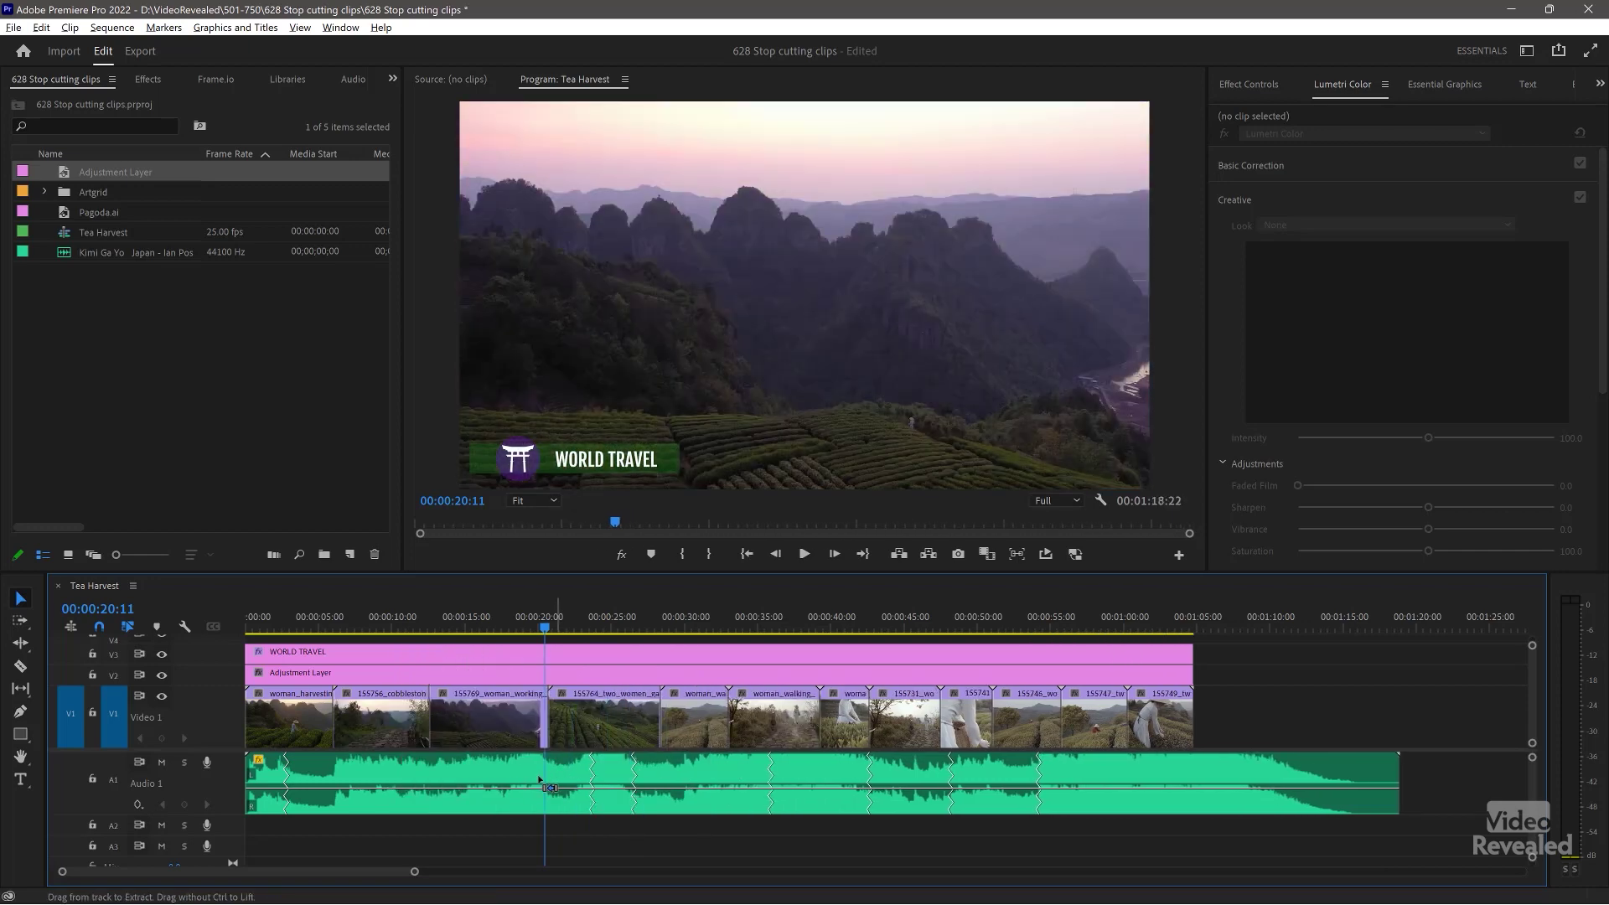
{"action": "key", "text": "ctrl+z"}
{"action": "key", "text": "ctrl+shift+z"}
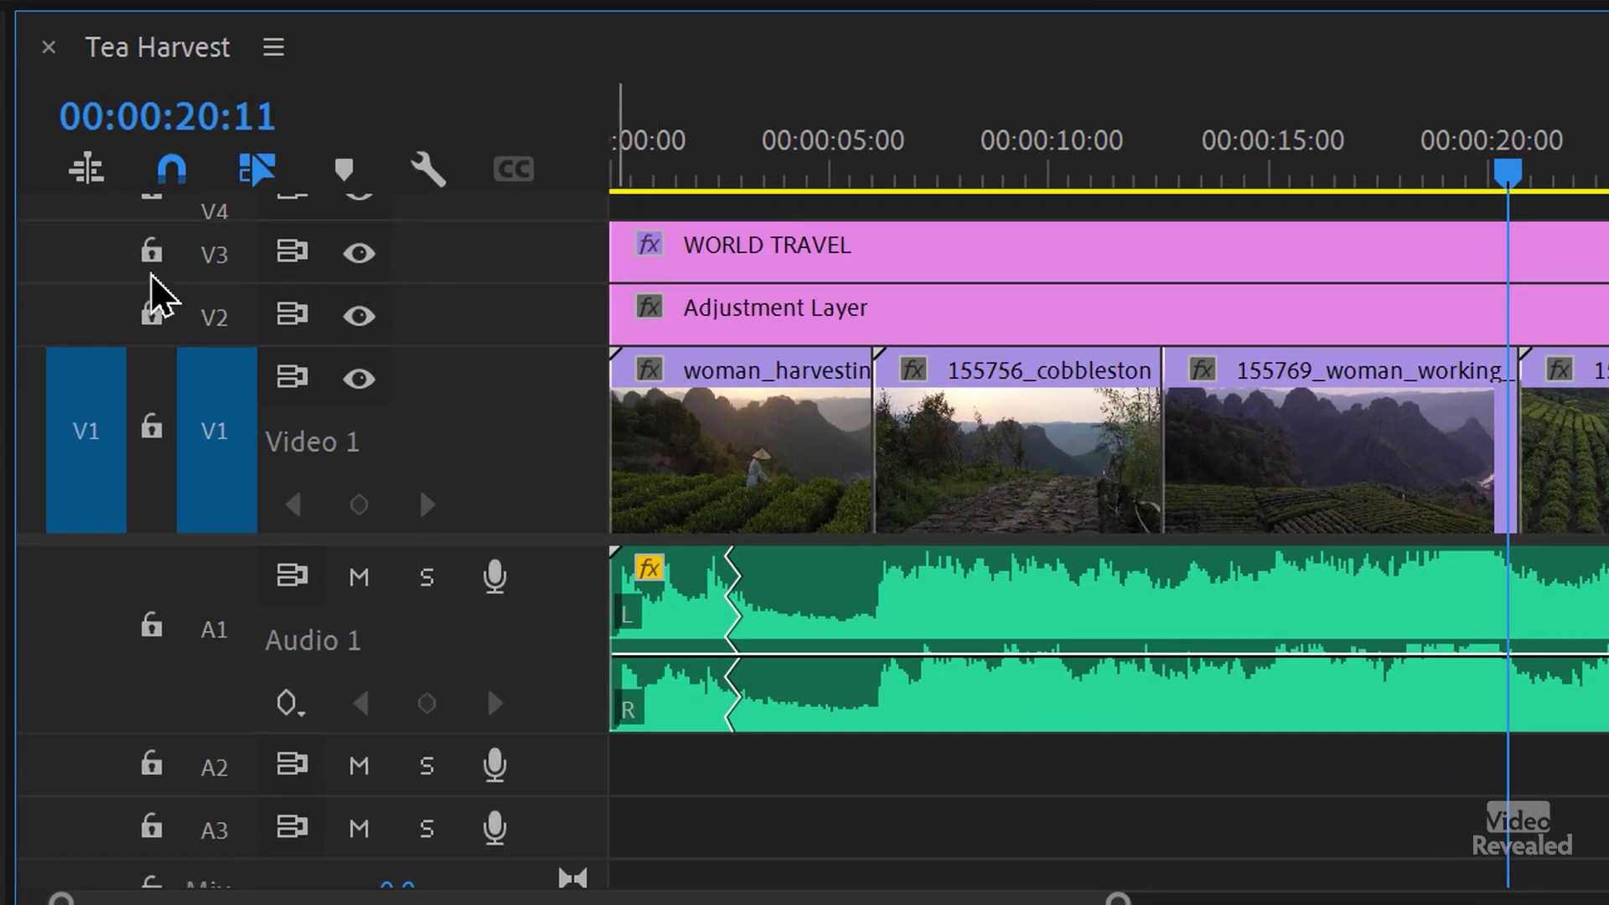
- Lock tracks V3, V2 and A1, leaving Video 1 unlocked
{"action": "left_click", "coordinate": [151, 252]}
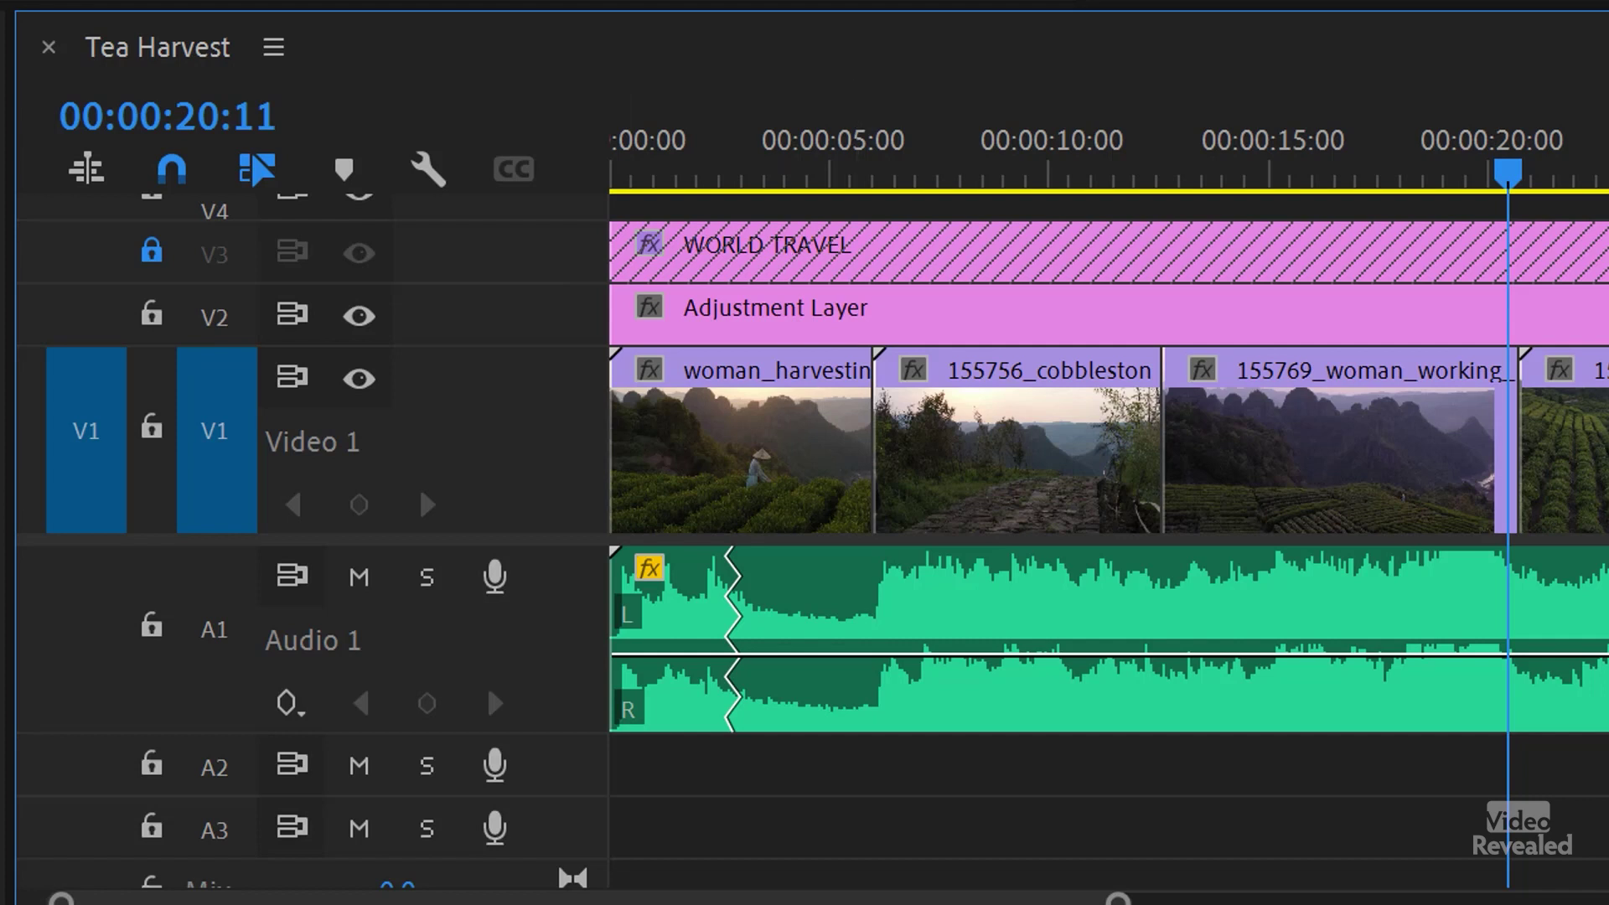
{"action": "left_click", "coordinate": [153, 312]}
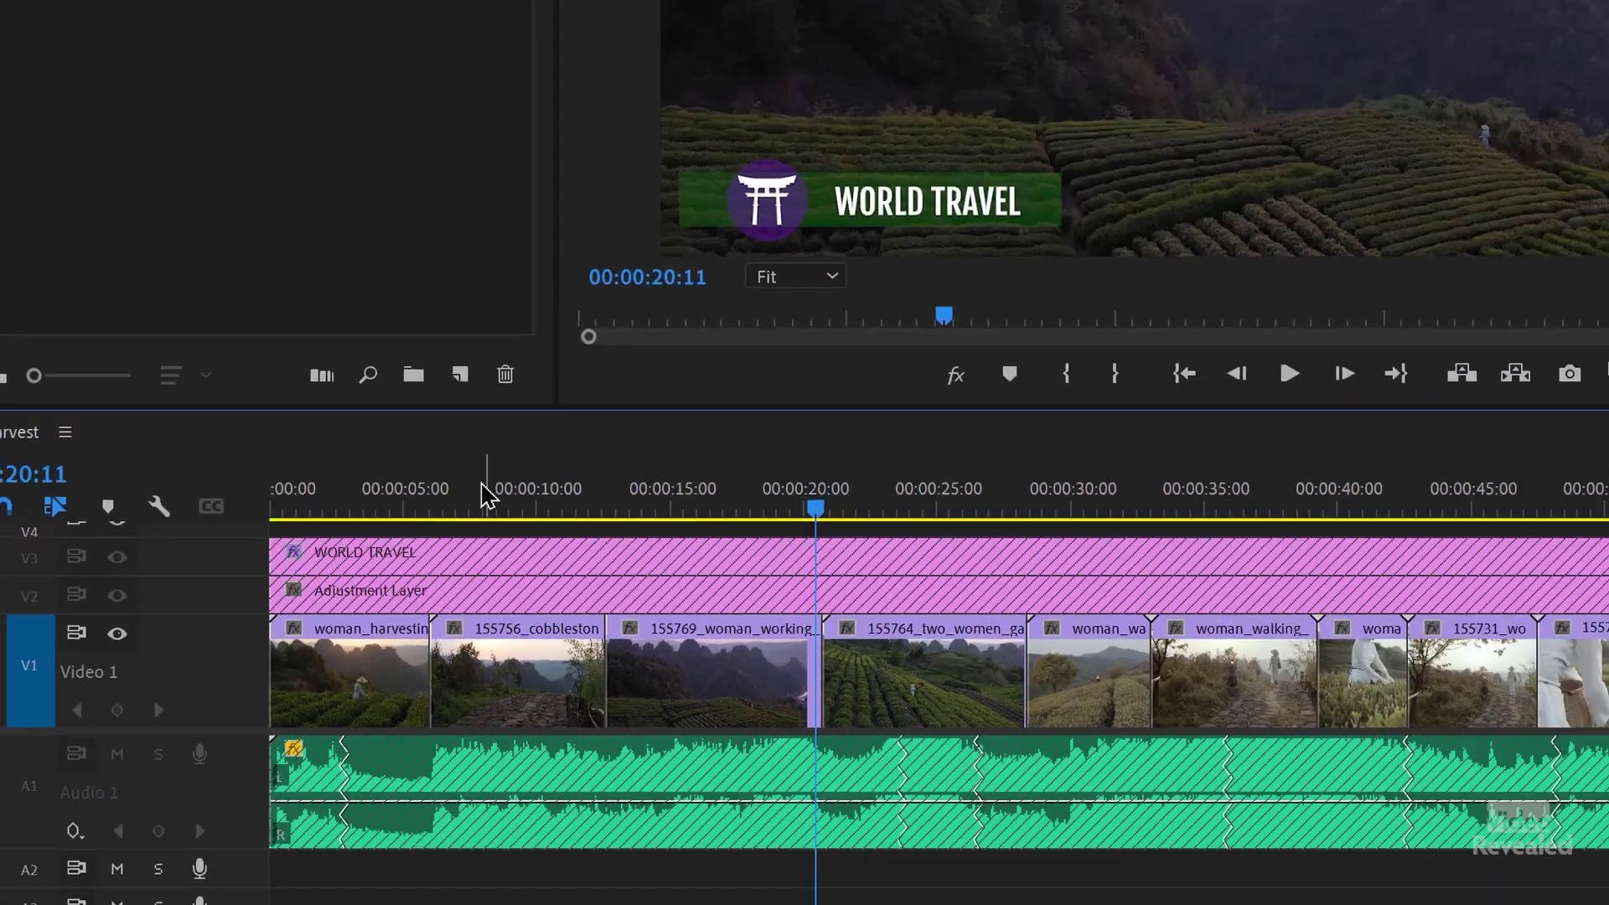
- Ripple-trim the starts and ends of the Video 1 clips from the cobblestone shot through the woman walking shot
{"action": "left_click", "coordinate": [825, 172]}
{"action": "key", "text": "space"}
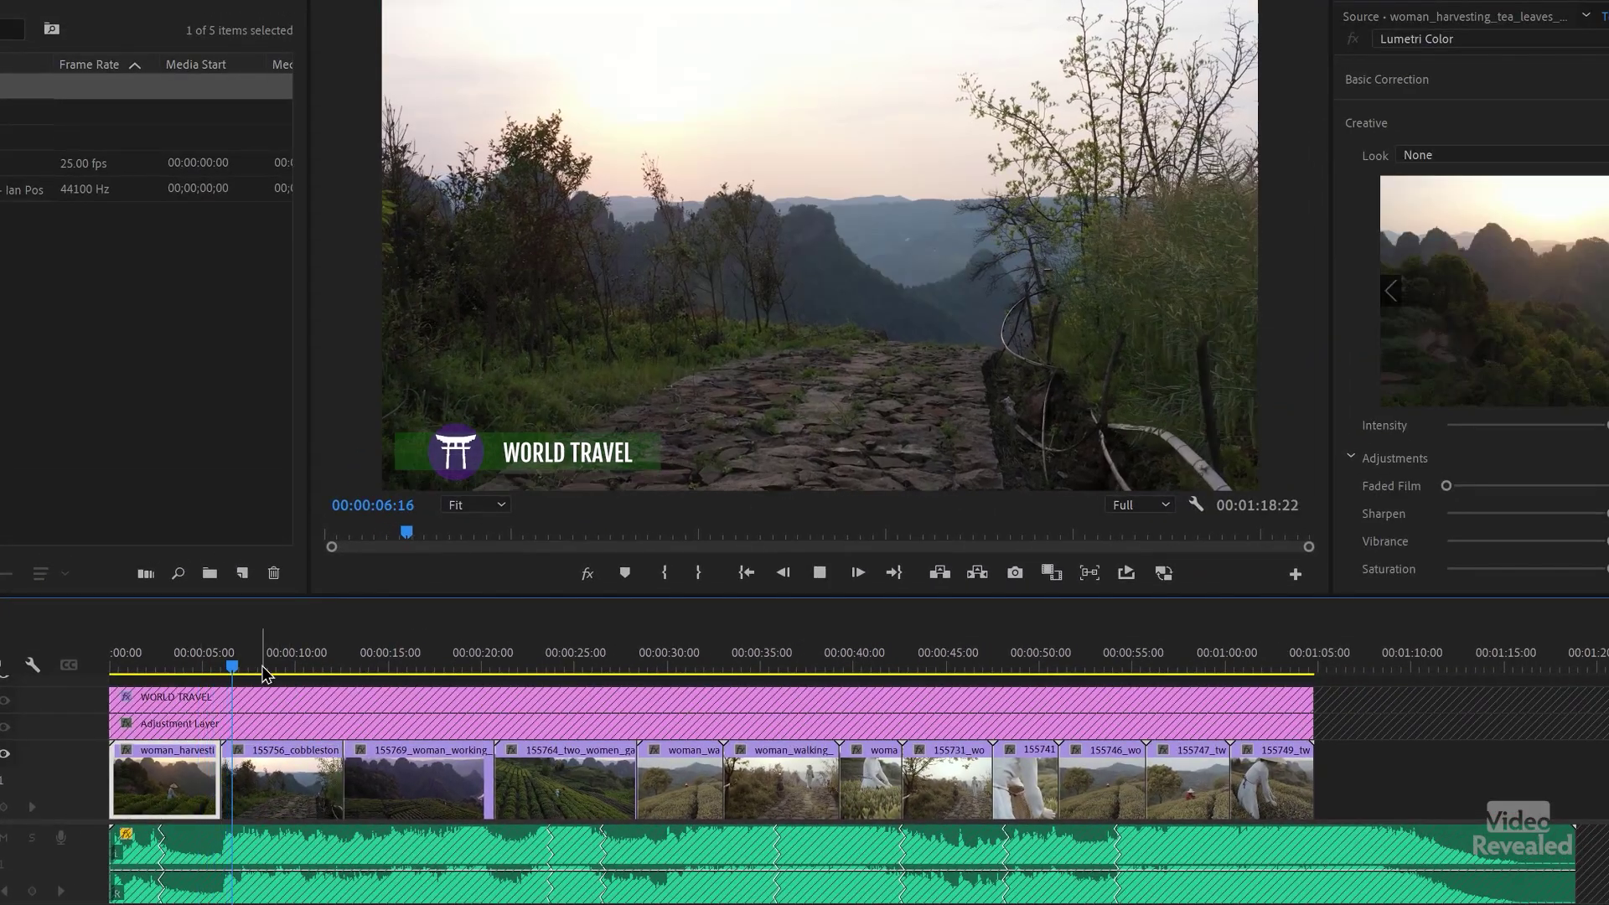
{"action": "left_click_drag", "start_coordinate": [284, 667], "coordinate": [651, 665]}
{"action": "key", "text": "w"}
{"action": "key", "text": "q"}
{"action": "key", "text": "w"}
{"action": "key", "text": "q"}
{"action": "key", "text": "w"}
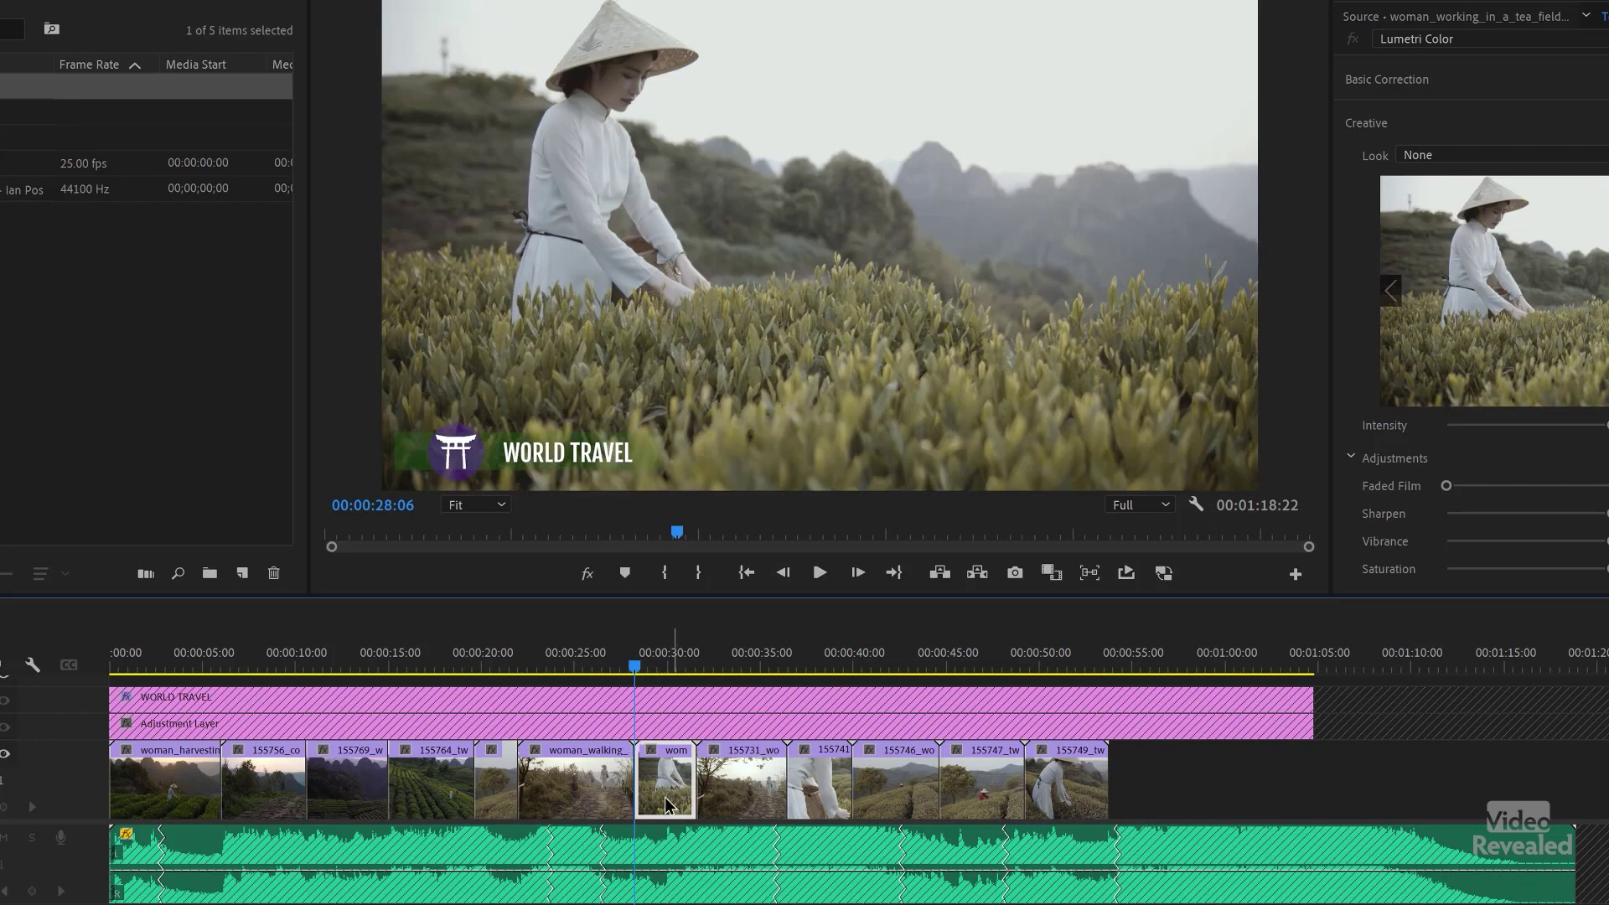
- Unlock track V2 and apply the Teigen 28 creative look to the Adjustment Layer
{"action": "left_click", "coordinate": [4, 726]}
{"action": "left_click", "coordinate": [191, 737]}
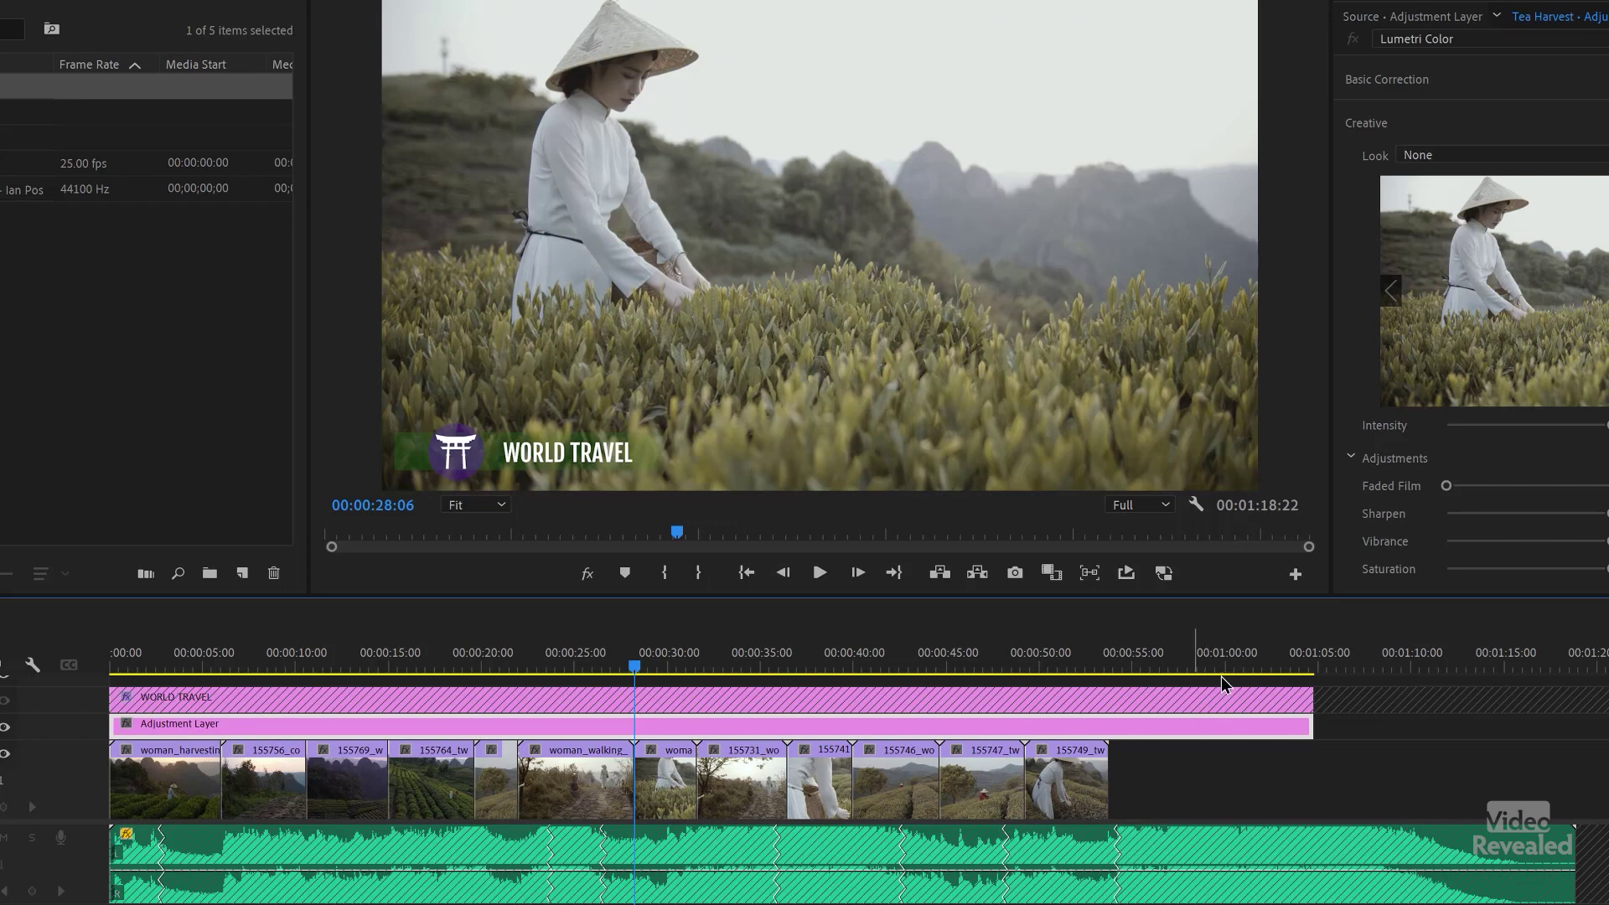
{"action": "left_click", "coordinate": [1495, 156]}
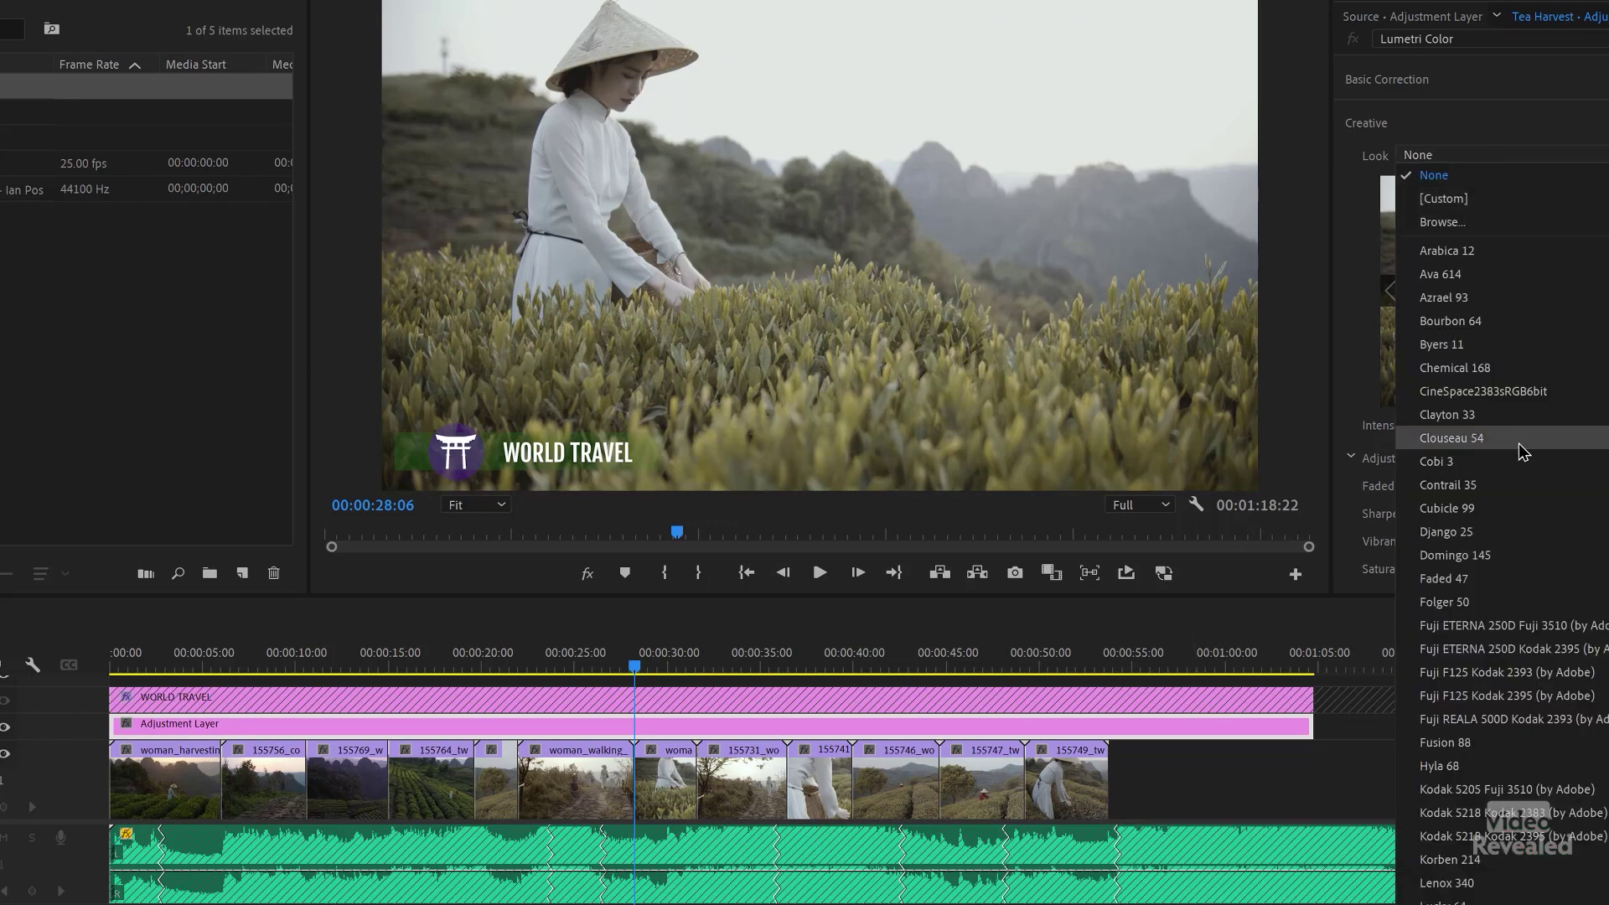
{"action": "scroll", "coordinate": [1528, 461], "scroll_direction": "down", "scroll_amount": 10}
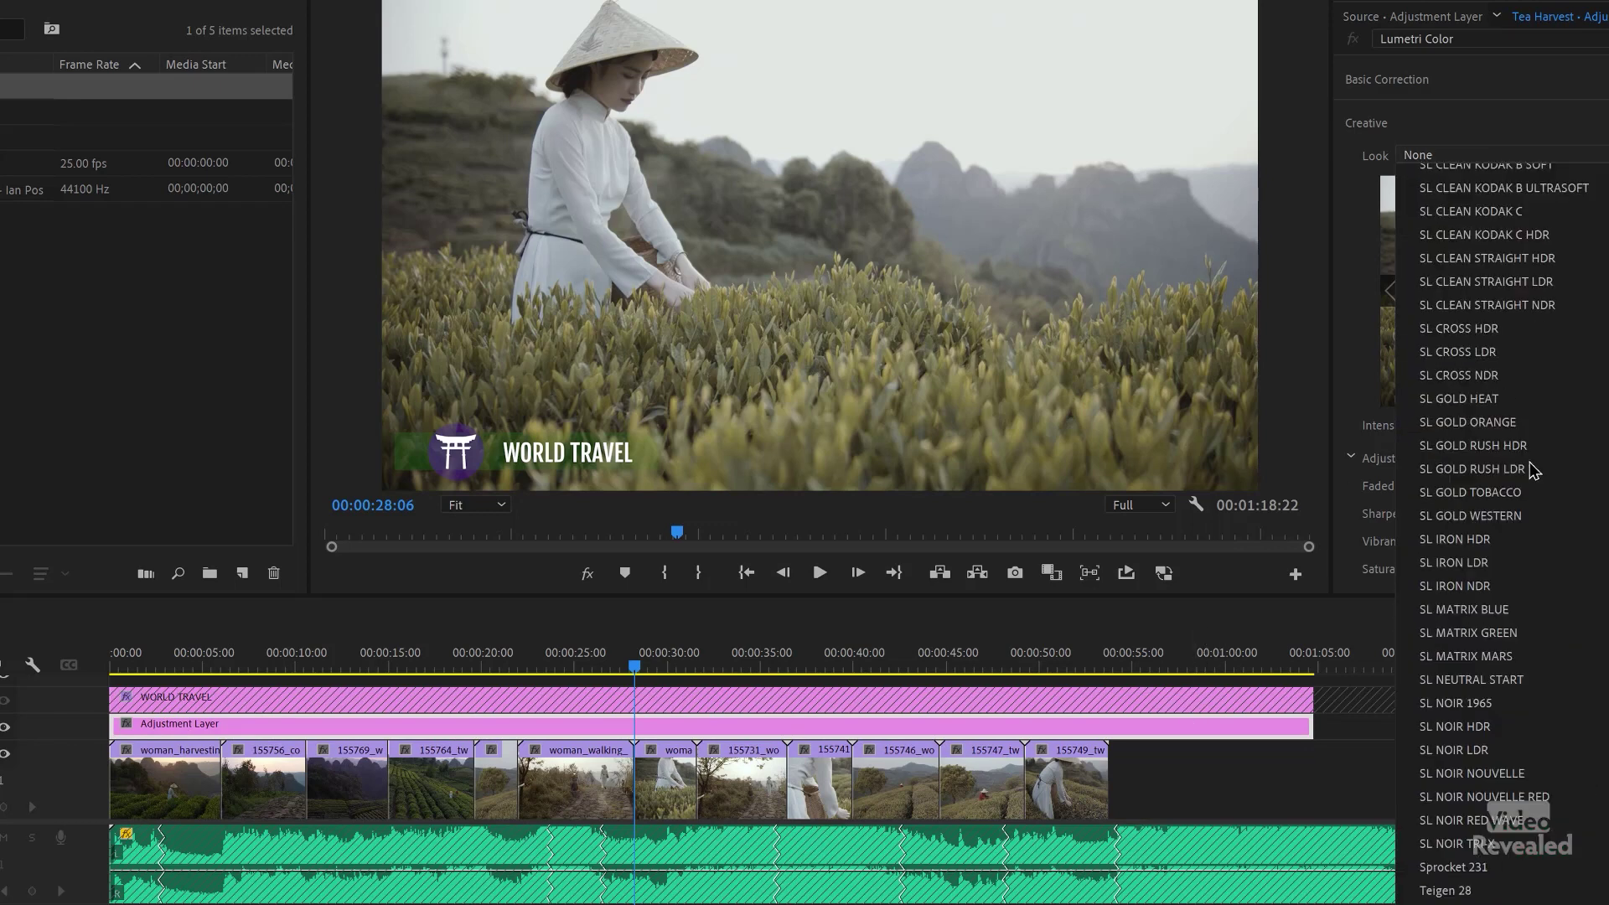
{"action": "left_click", "coordinate": [1484, 894]}
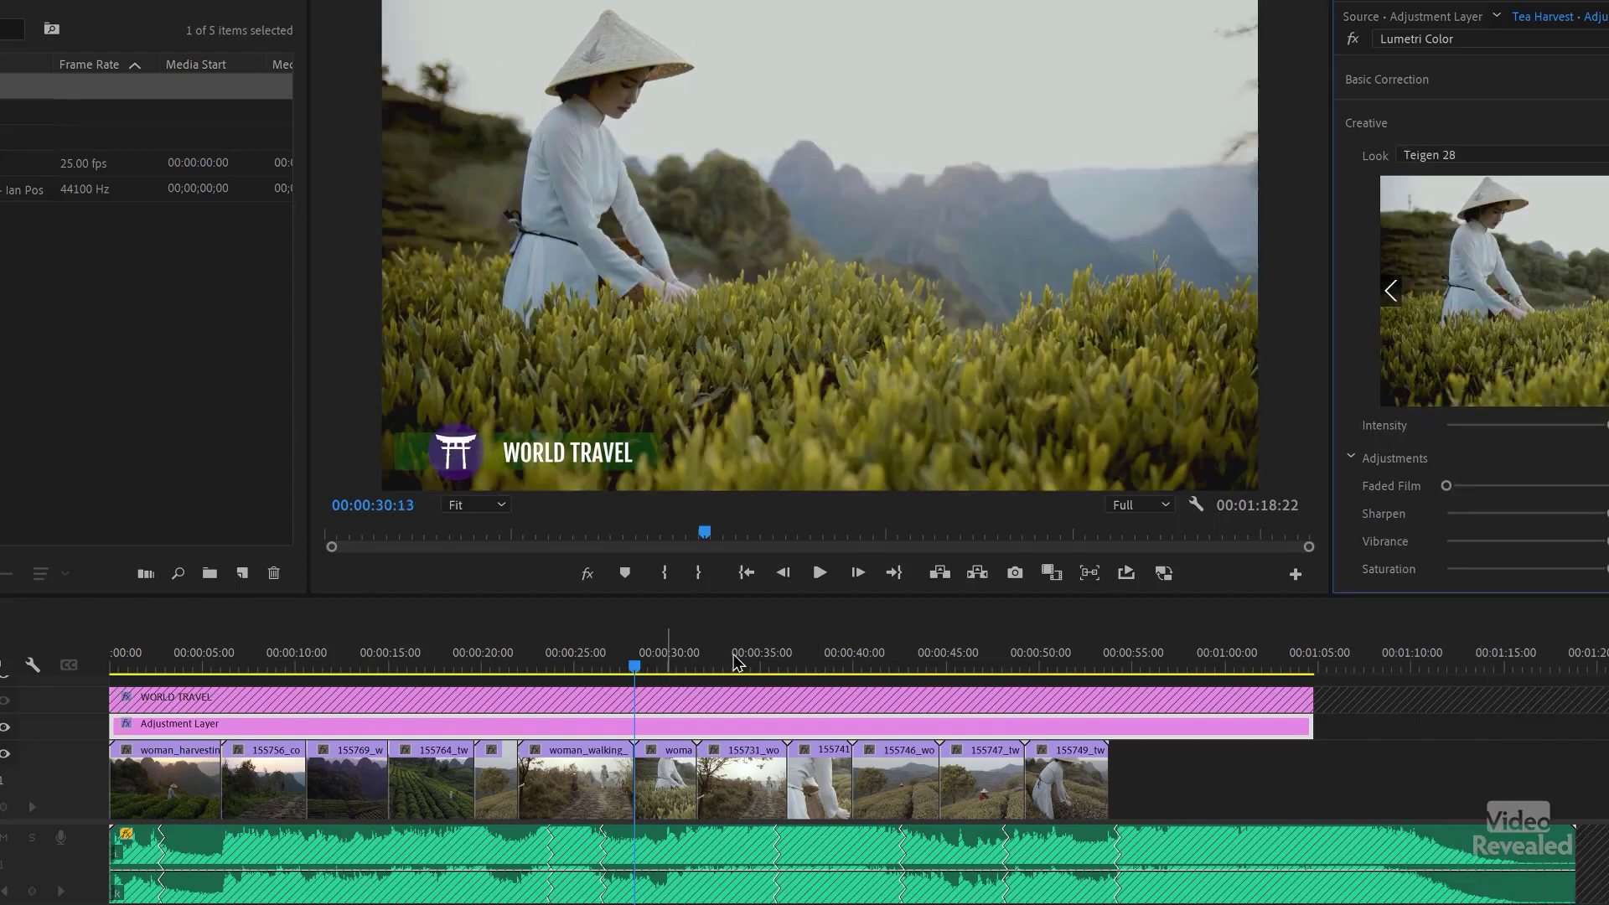
- Scrub through the sequence to review the adjustment layer's look across the different clips
{"action": "left_click_drag", "start_coordinate": [736, 662], "coordinate": [872, 666]}
{"action": "key", "text": "space"}
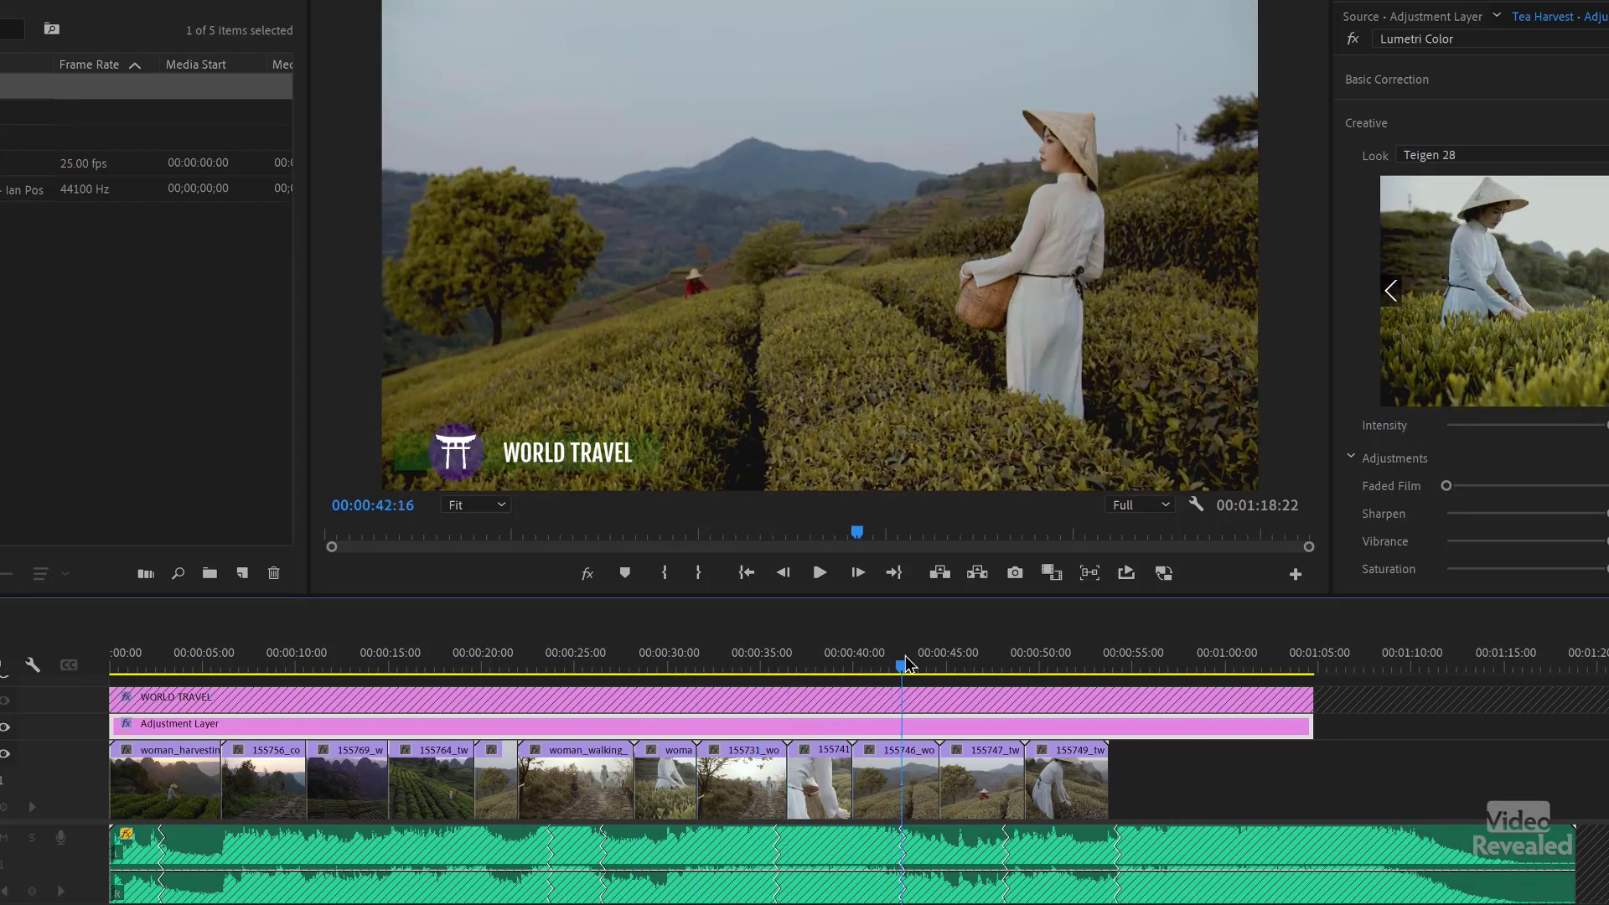
{"action": "left_click_drag", "start_coordinate": [825, 666], "coordinate": [421, 685]}
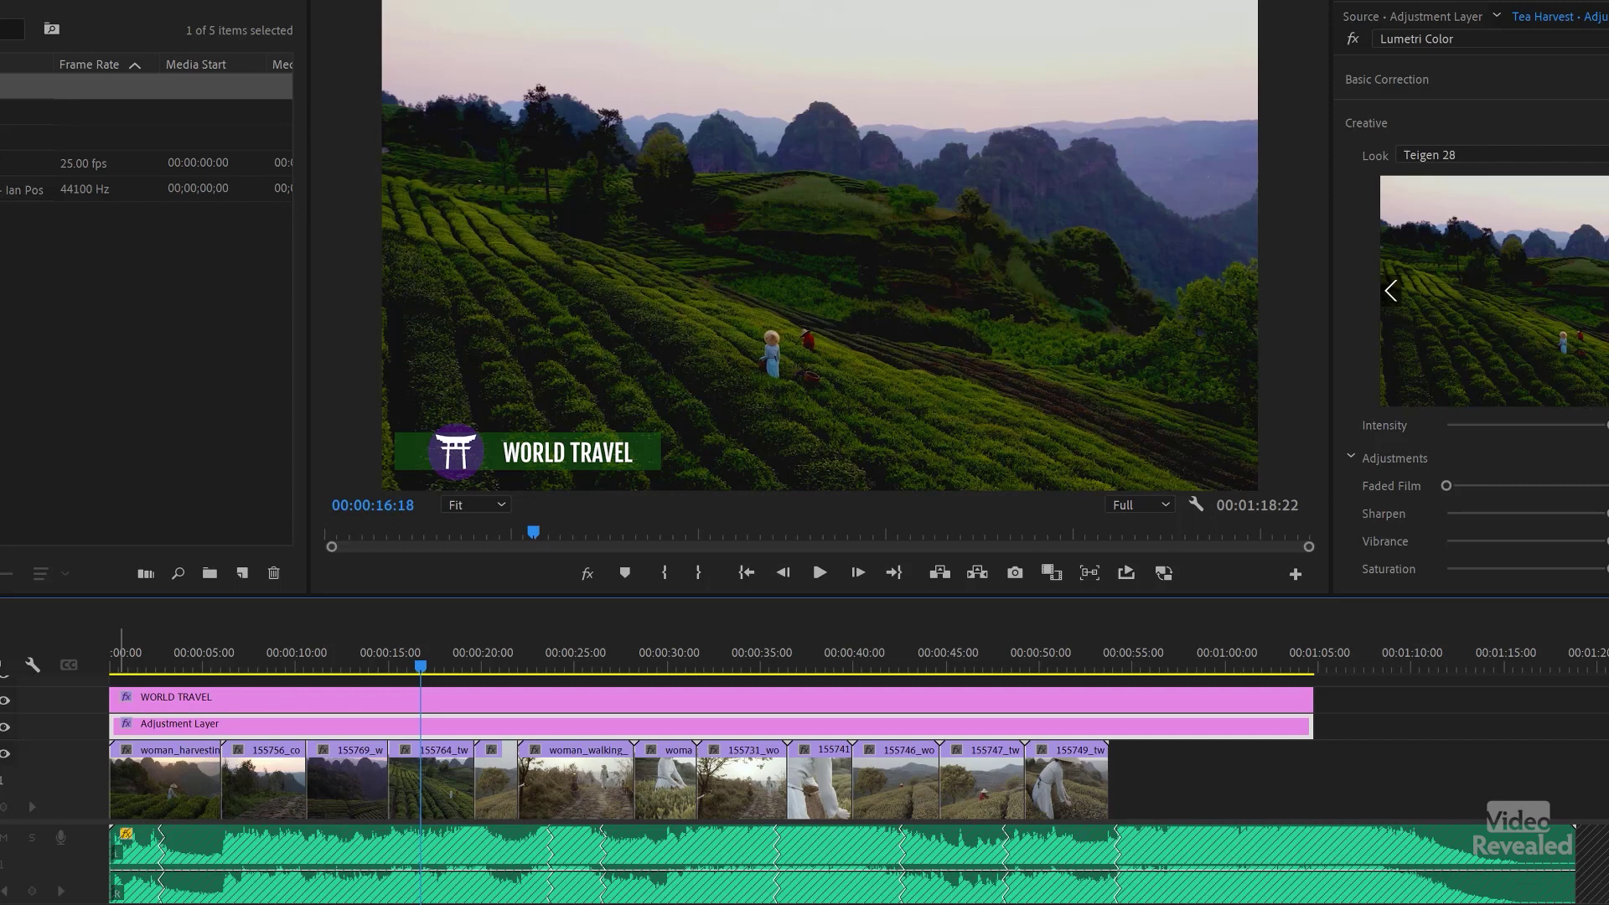
- Try splitting only the Adjustment Layer at 00:00:13:11 by targeting track V2 instead of V1
{"action": "left_click", "coordinate": [358, 658]}
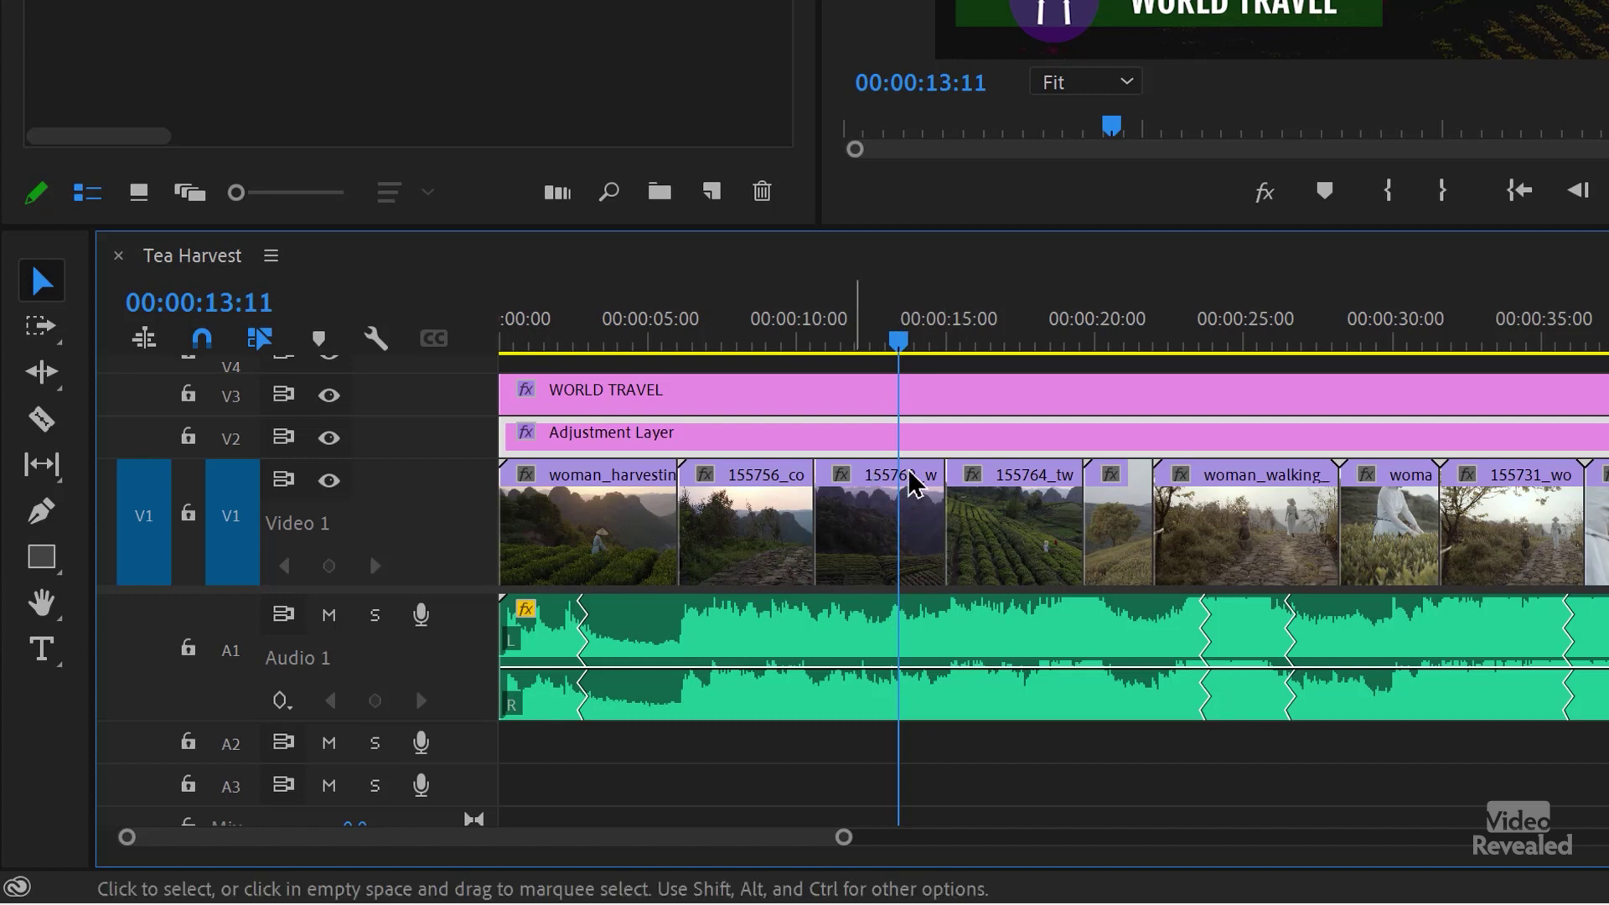
{"action": "key", "text": "ctrl+shift+a"}
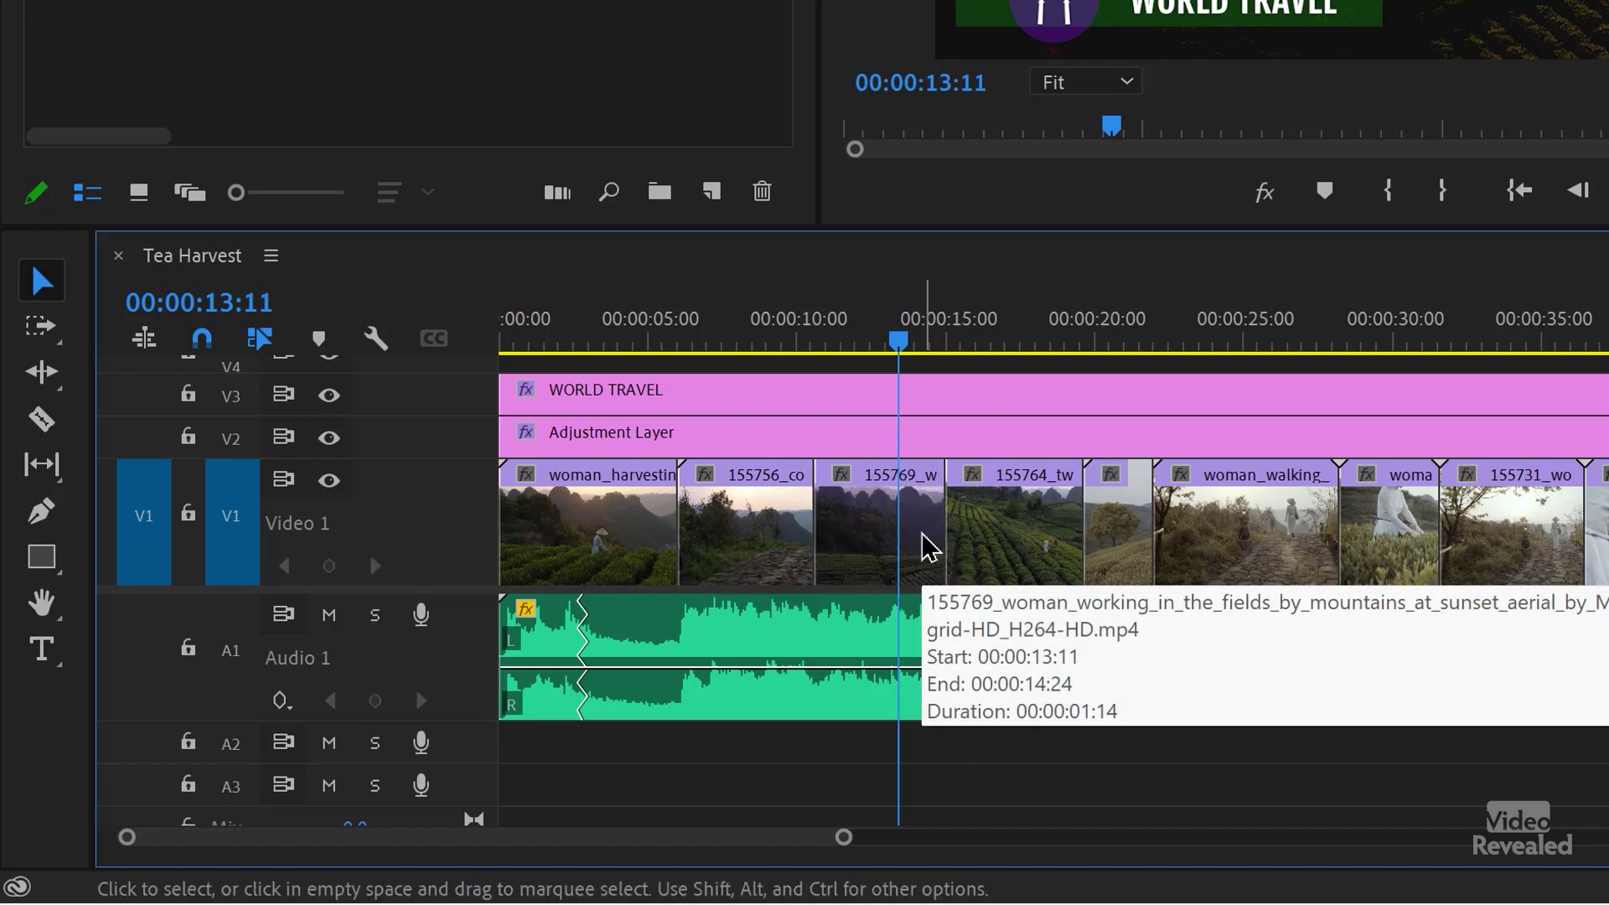
{"action": "left_click", "coordinate": [237, 452]}
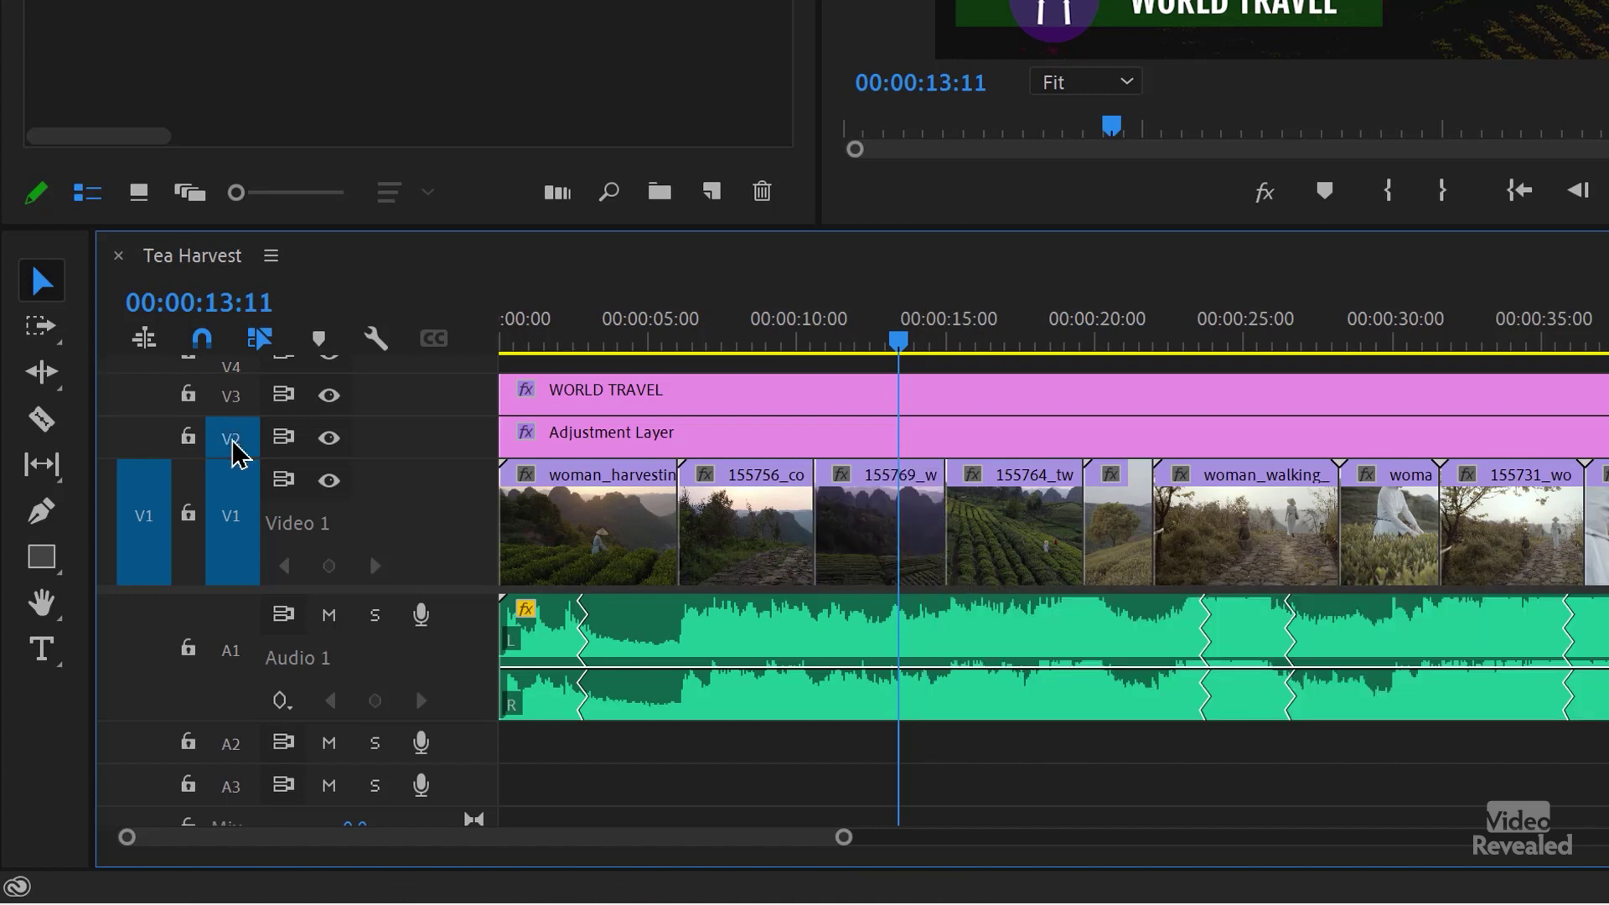
{"action": "left_click", "coordinate": [234, 511]}
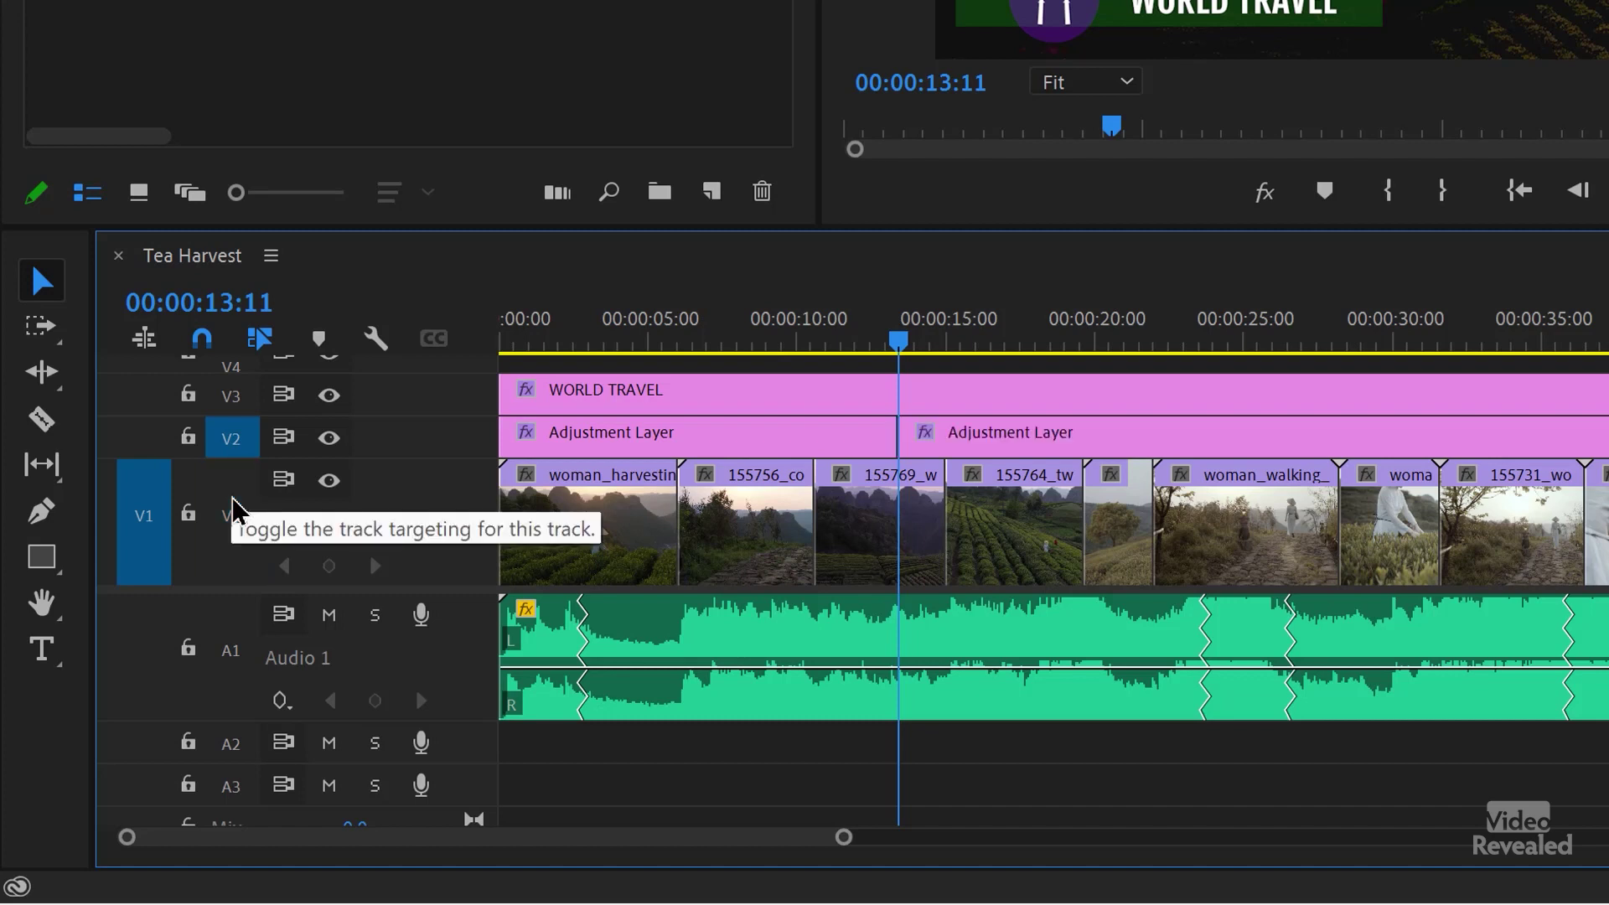
{"action": "left_click", "coordinate": [941, 450]}
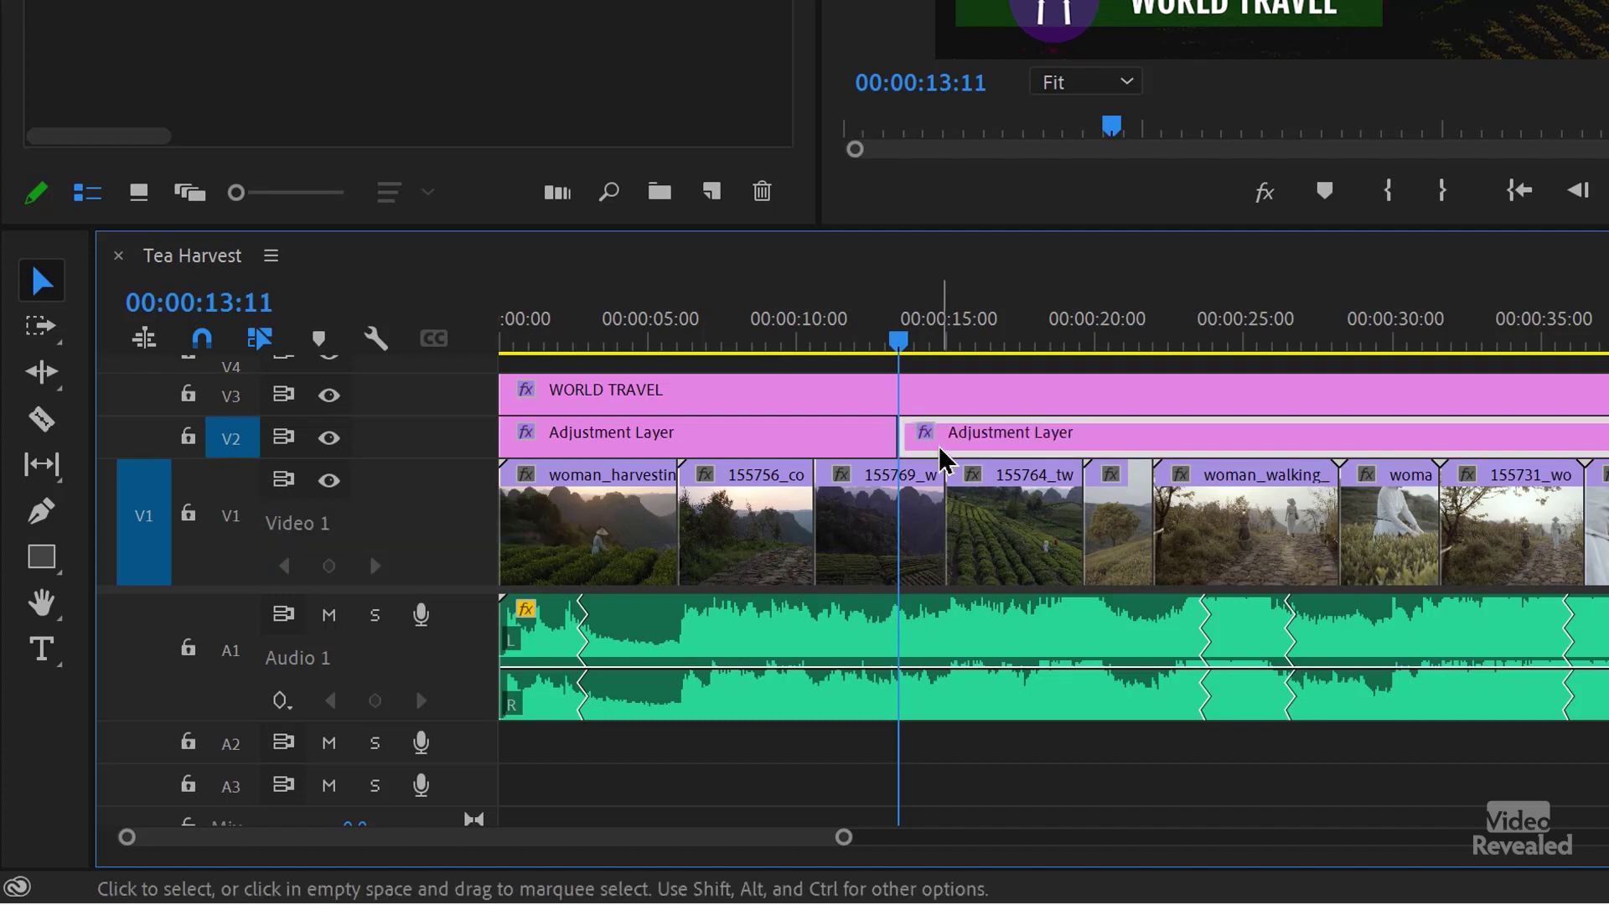
{"action": "key", "text": "ctrl+z"}
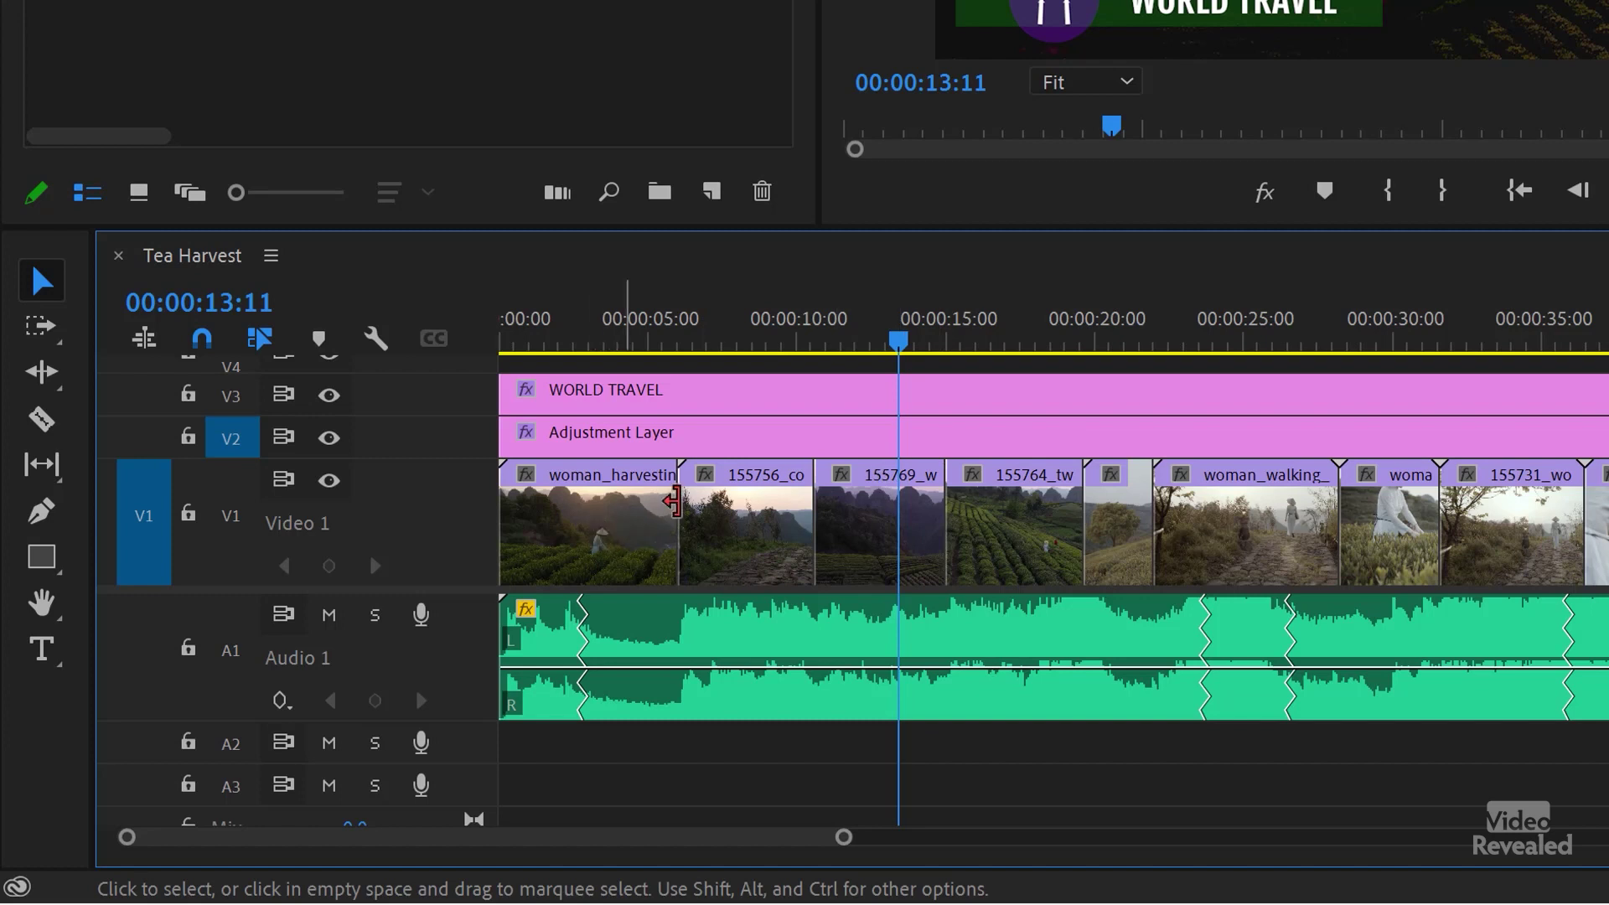
- Retarget V1 instead of V2 and try splitting the Adjustment Layer at 00:00:13:11 by selecting it
{"action": "left_click", "coordinate": [234, 438]}
{"action": "left_click", "coordinate": [236, 528]}
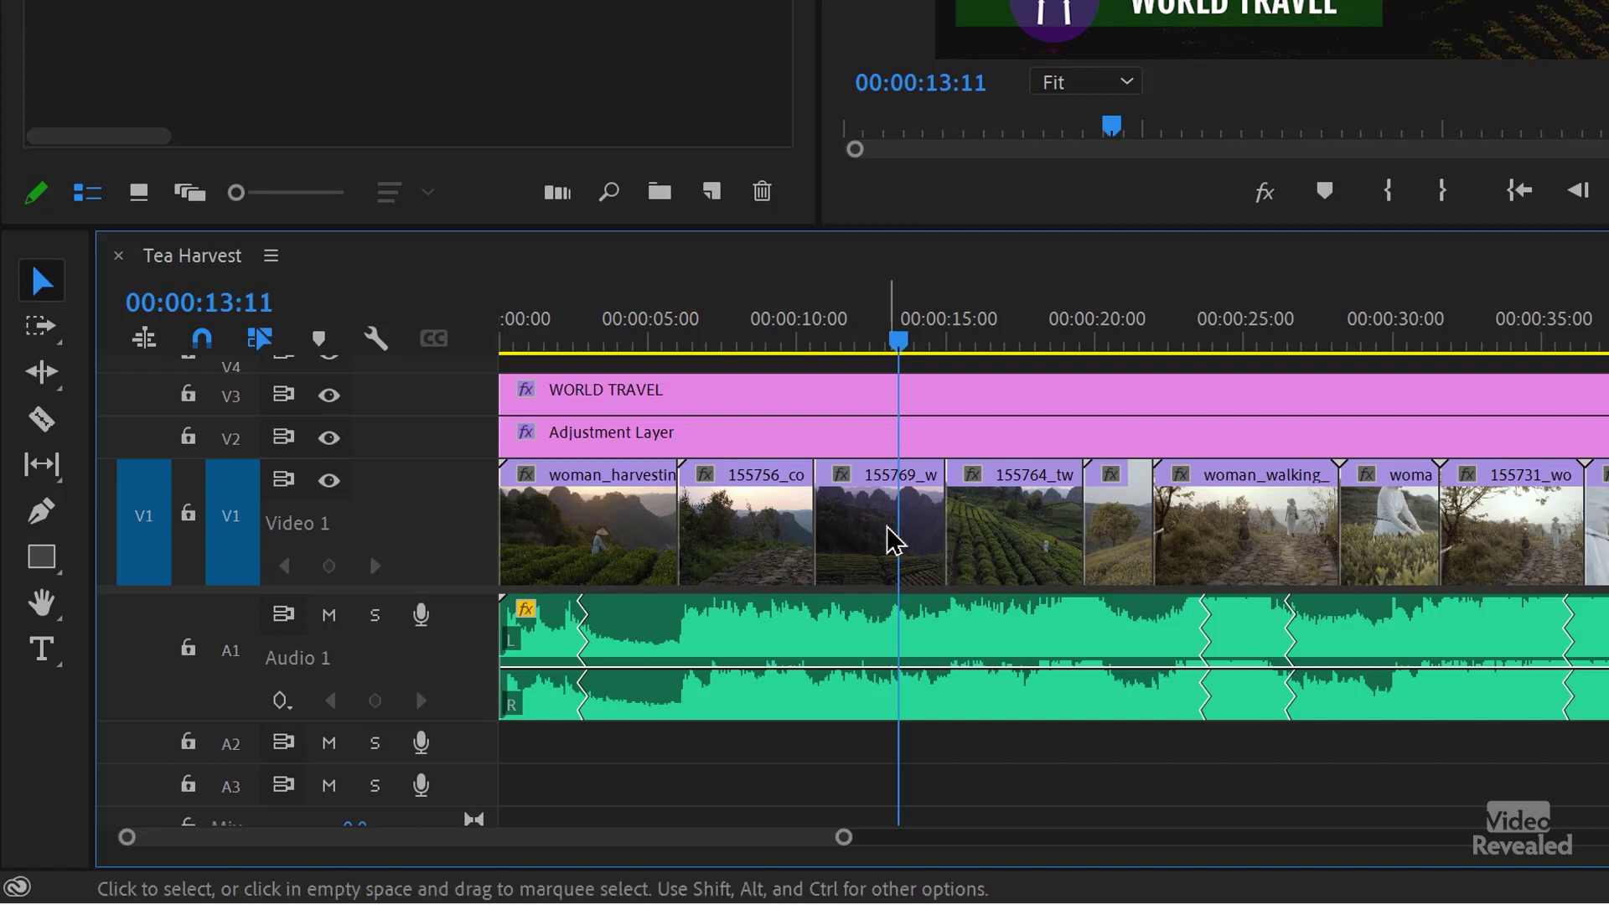
{"action": "left_click", "coordinate": [882, 446]}
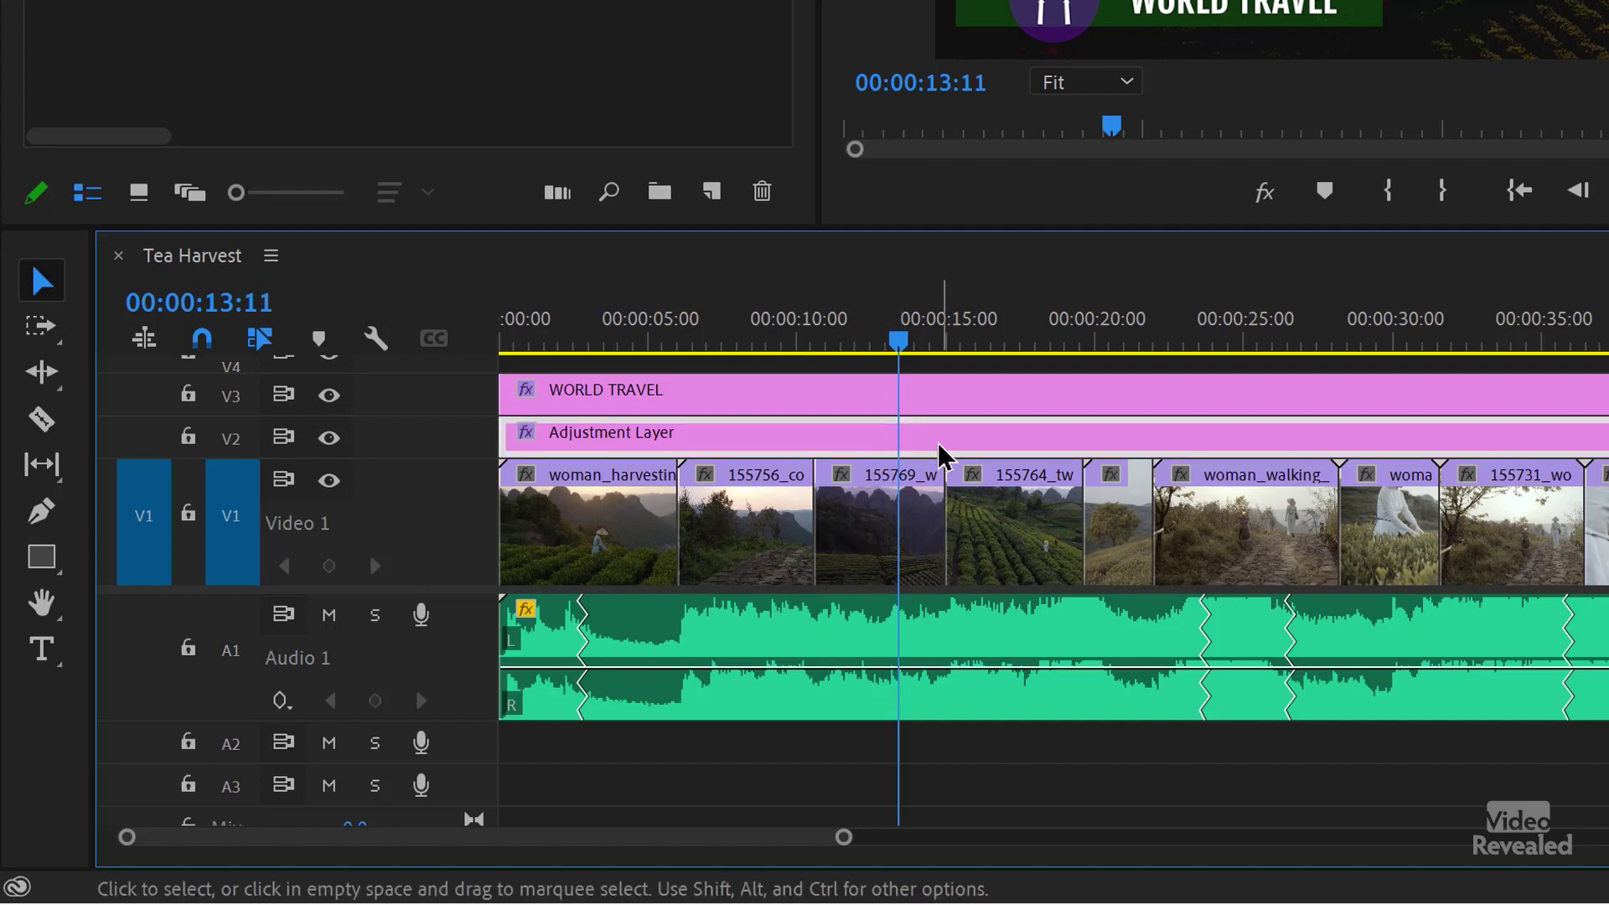
{"action": "key", "text": "ctrl+k"}
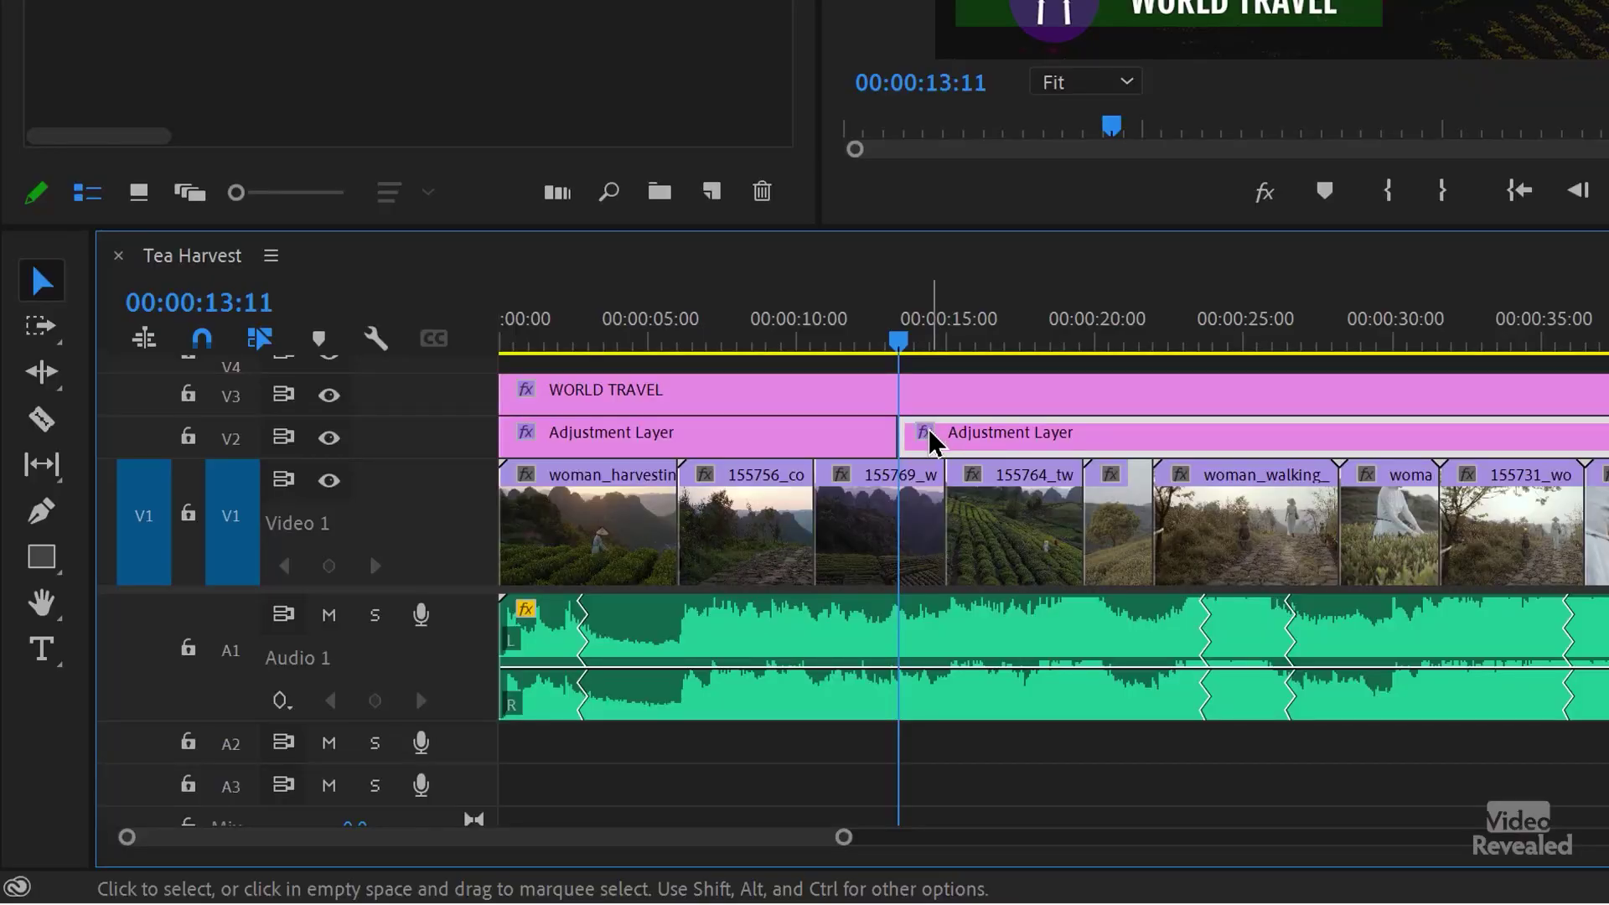
{"action": "key", "text": "ctrl+z"}
- Untarget V1 and try cutting the clips on every track at 00:00:13:11
{"action": "left_click", "coordinate": [230, 516]}
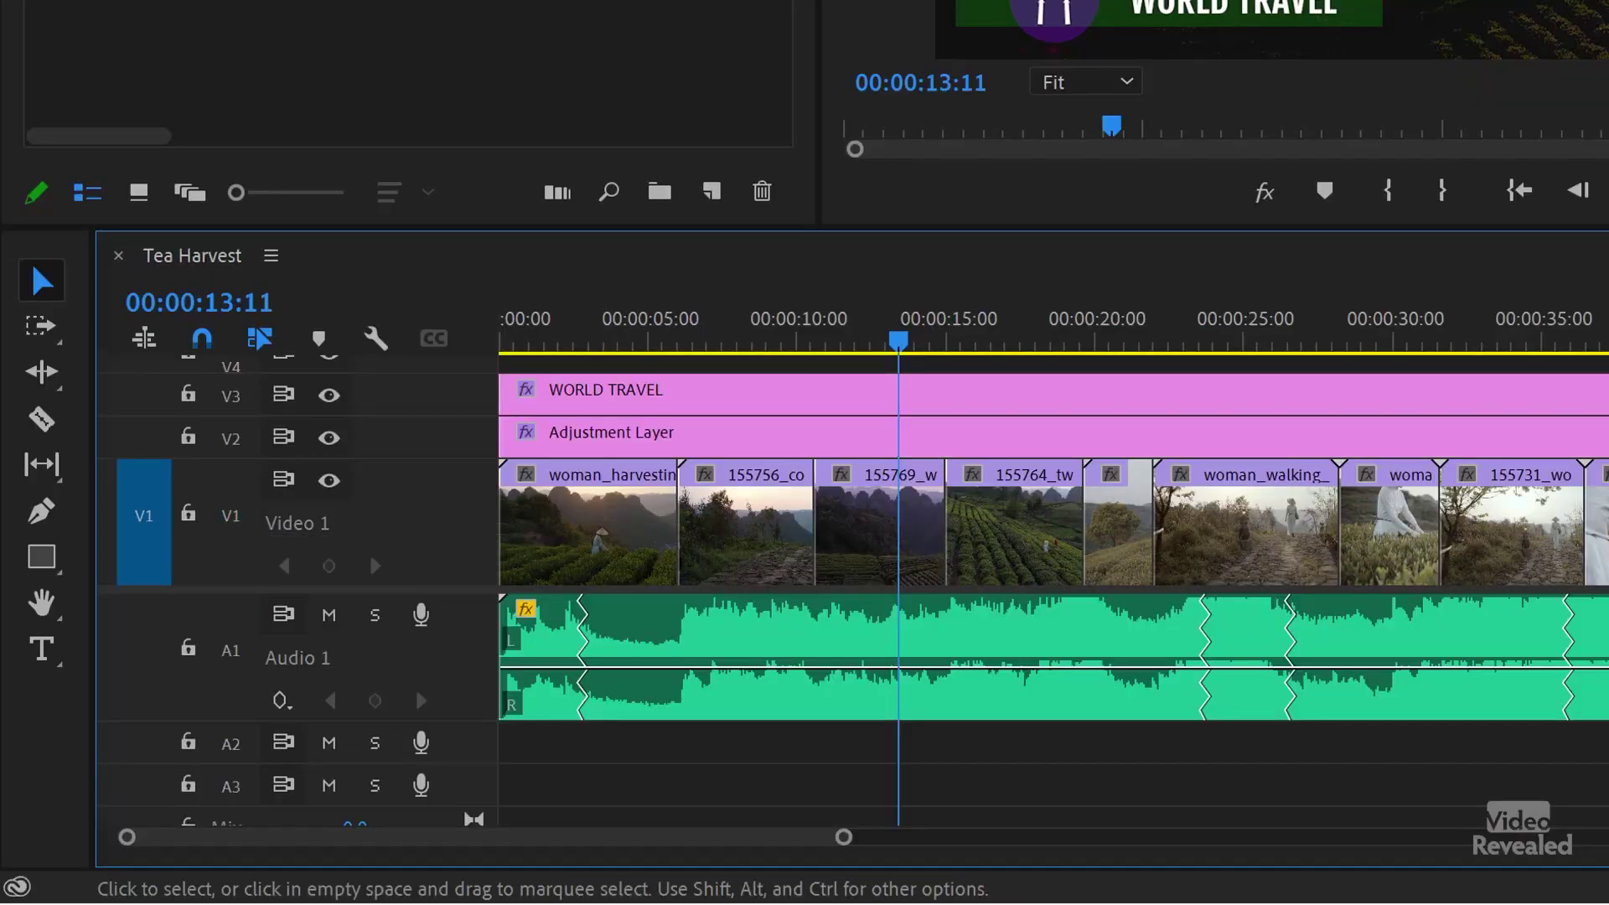
{"action": "key", "text": "ctrl+shift+k"}
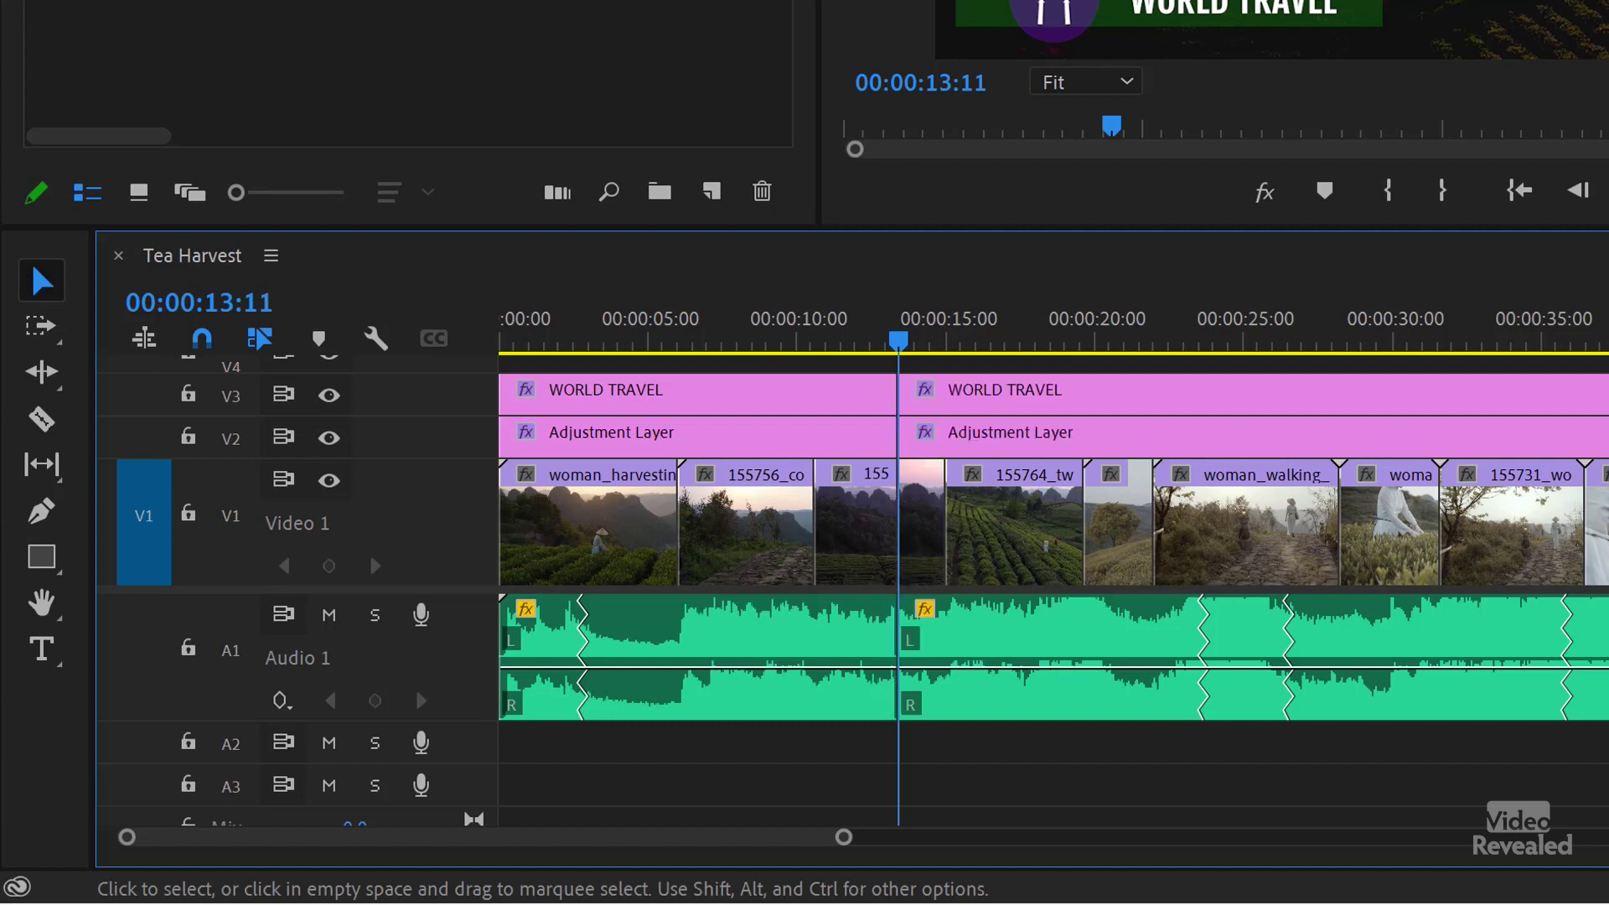
{"action": "left_click", "coordinate": [1033, 511]}
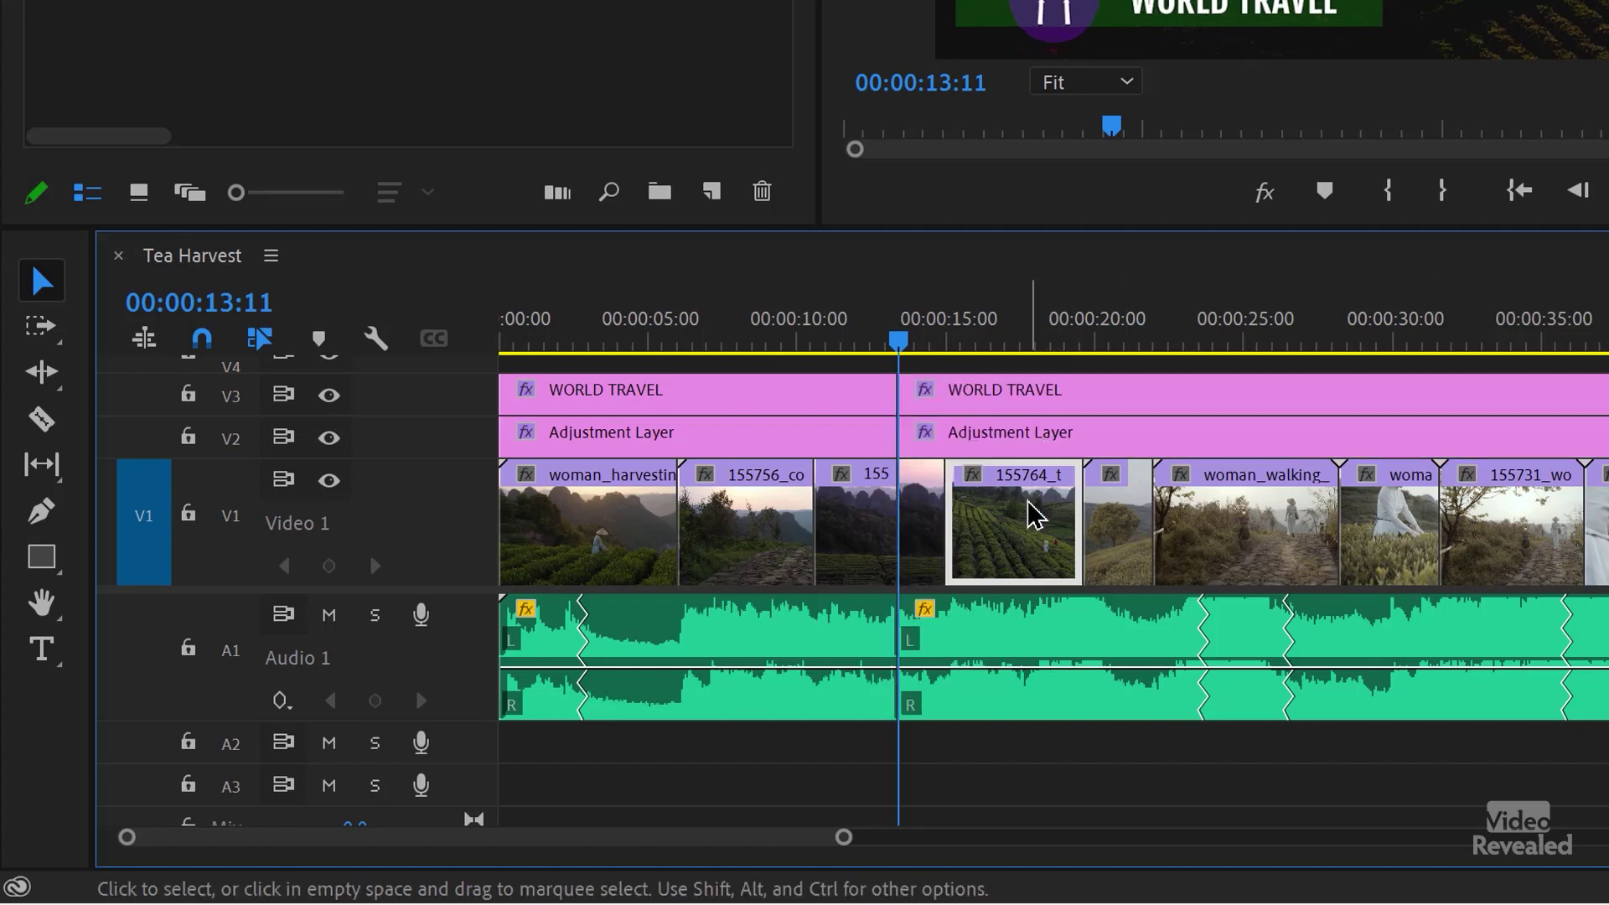
{"action": "left_click", "coordinate": [1016, 630]}
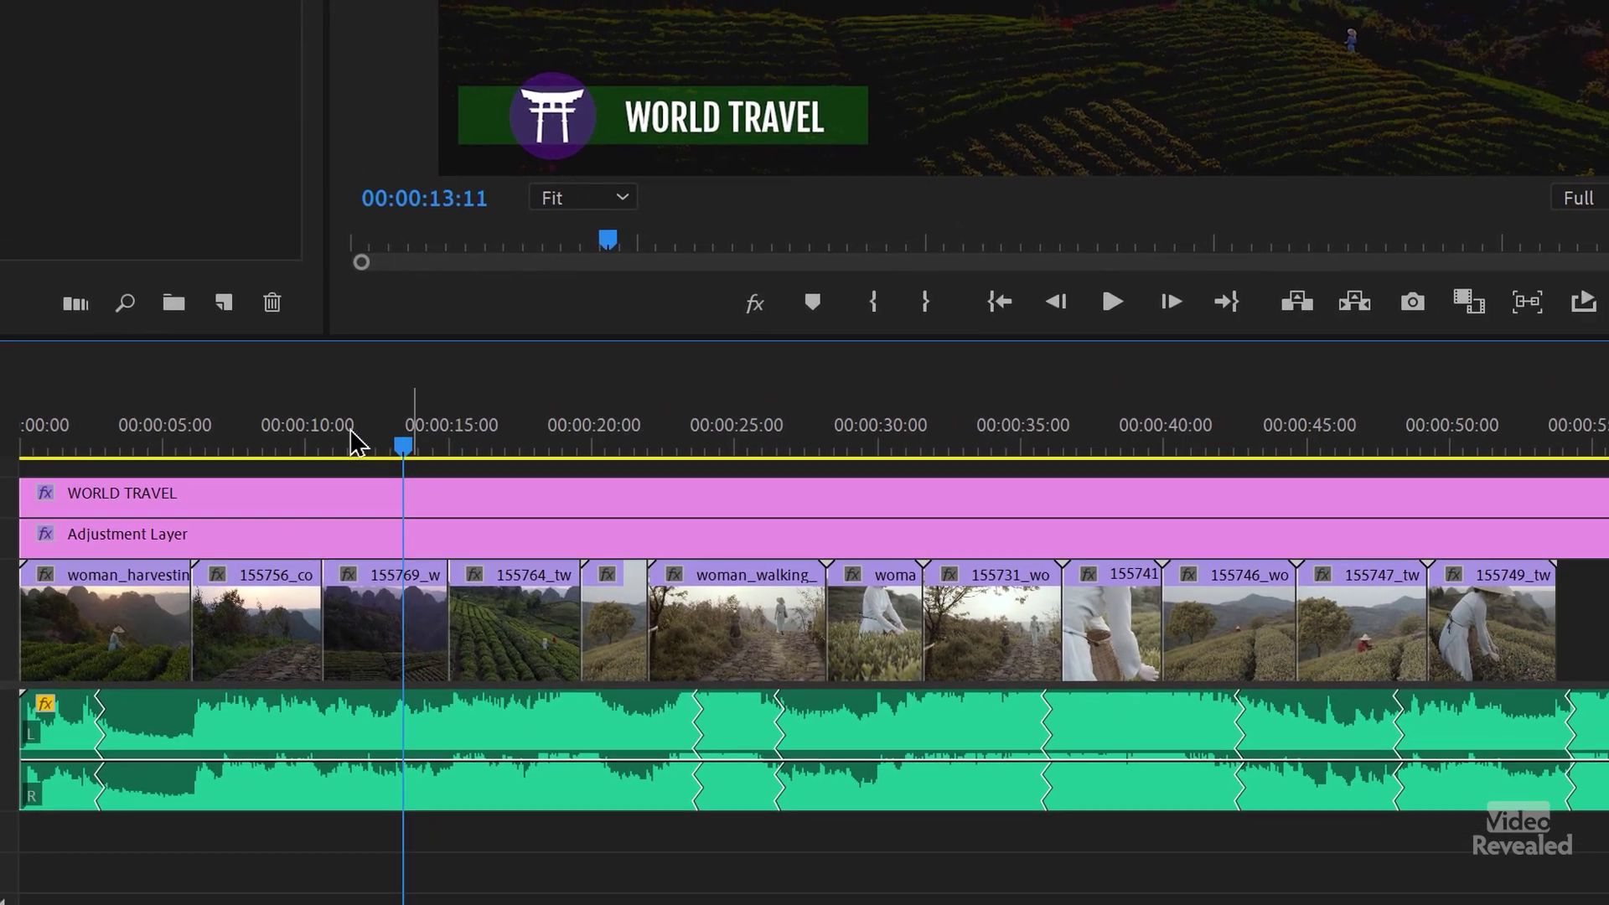
- Place the playhead on the Adjustment Layer's first cut at 00:00:08:13 and turn on Show Through Edits for the timeline
{"action": "left_click", "coordinate": [772, 335]}
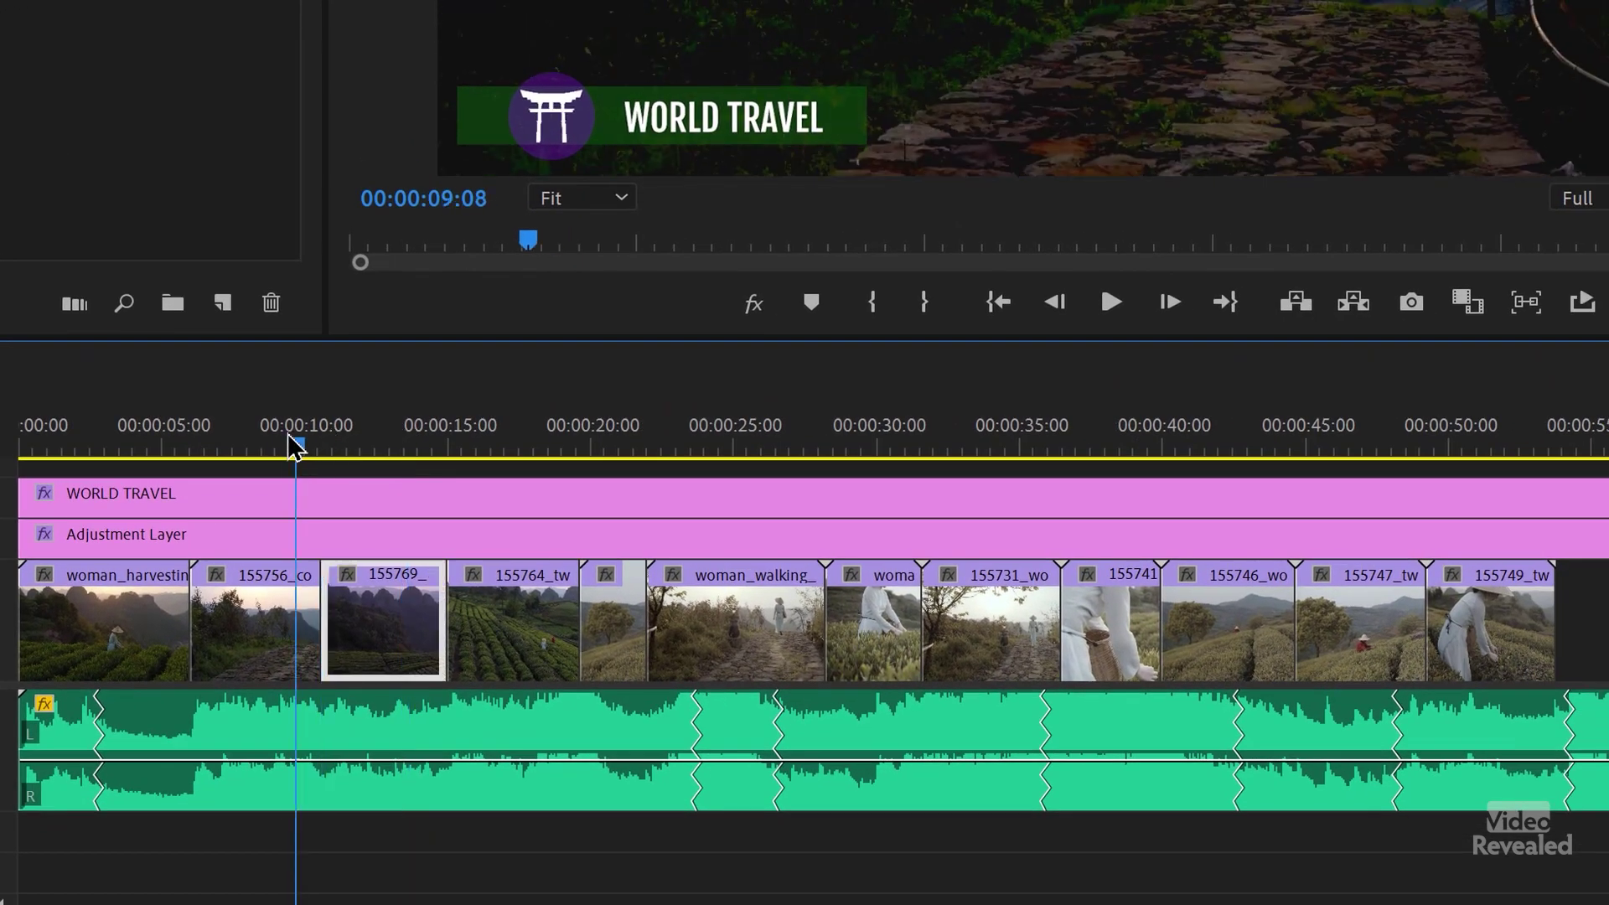
{"action": "left_click_drag", "start_coordinate": [288, 437], "coordinate": [284, 444]}
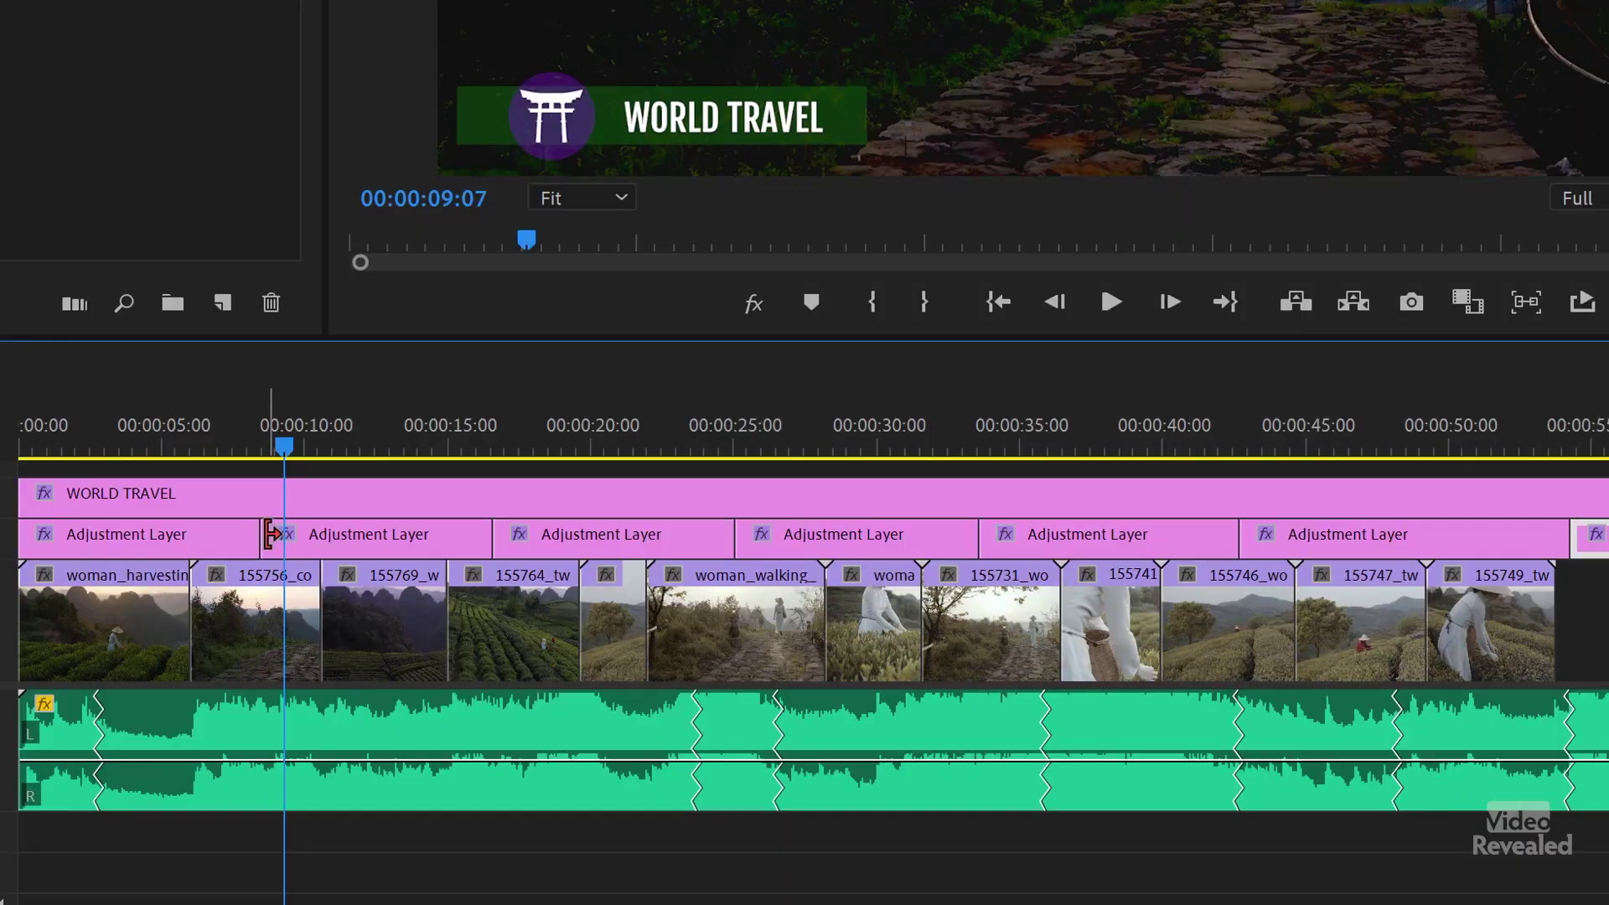
{"action": "left_click_drag", "start_coordinate": [284, 445], "coordinate": [262, 436]}
{"action": "key", "text": "equal"}
{"action": "key", "text": "equal"}
{"action": "key", "text": "equal"}
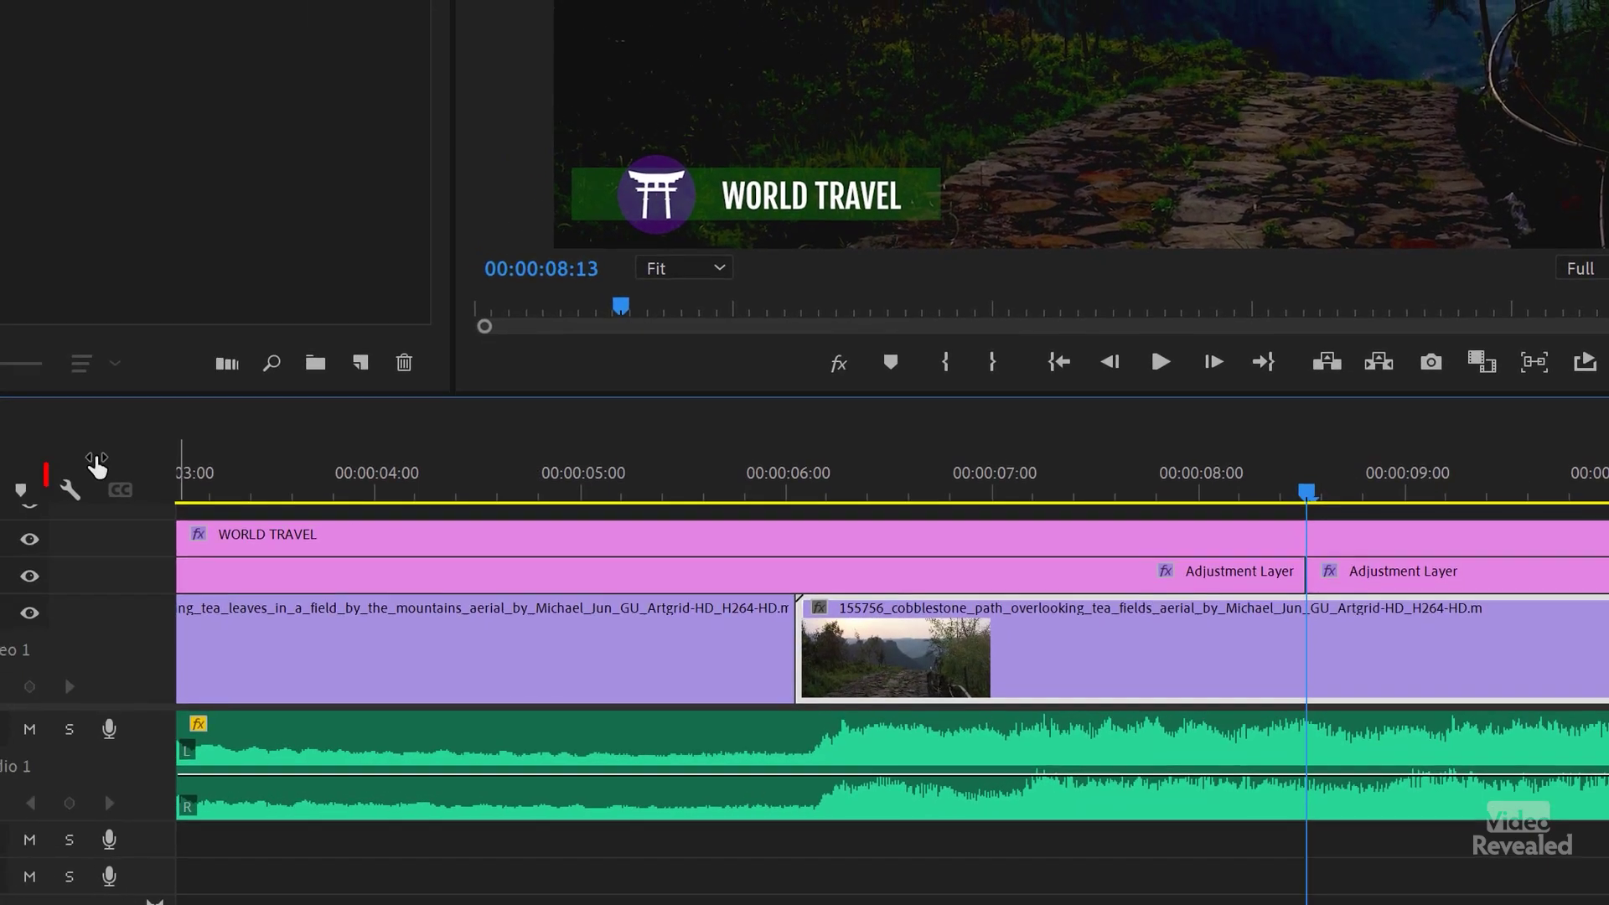
{"action": "left_click", "coordinate": [72, 490]}
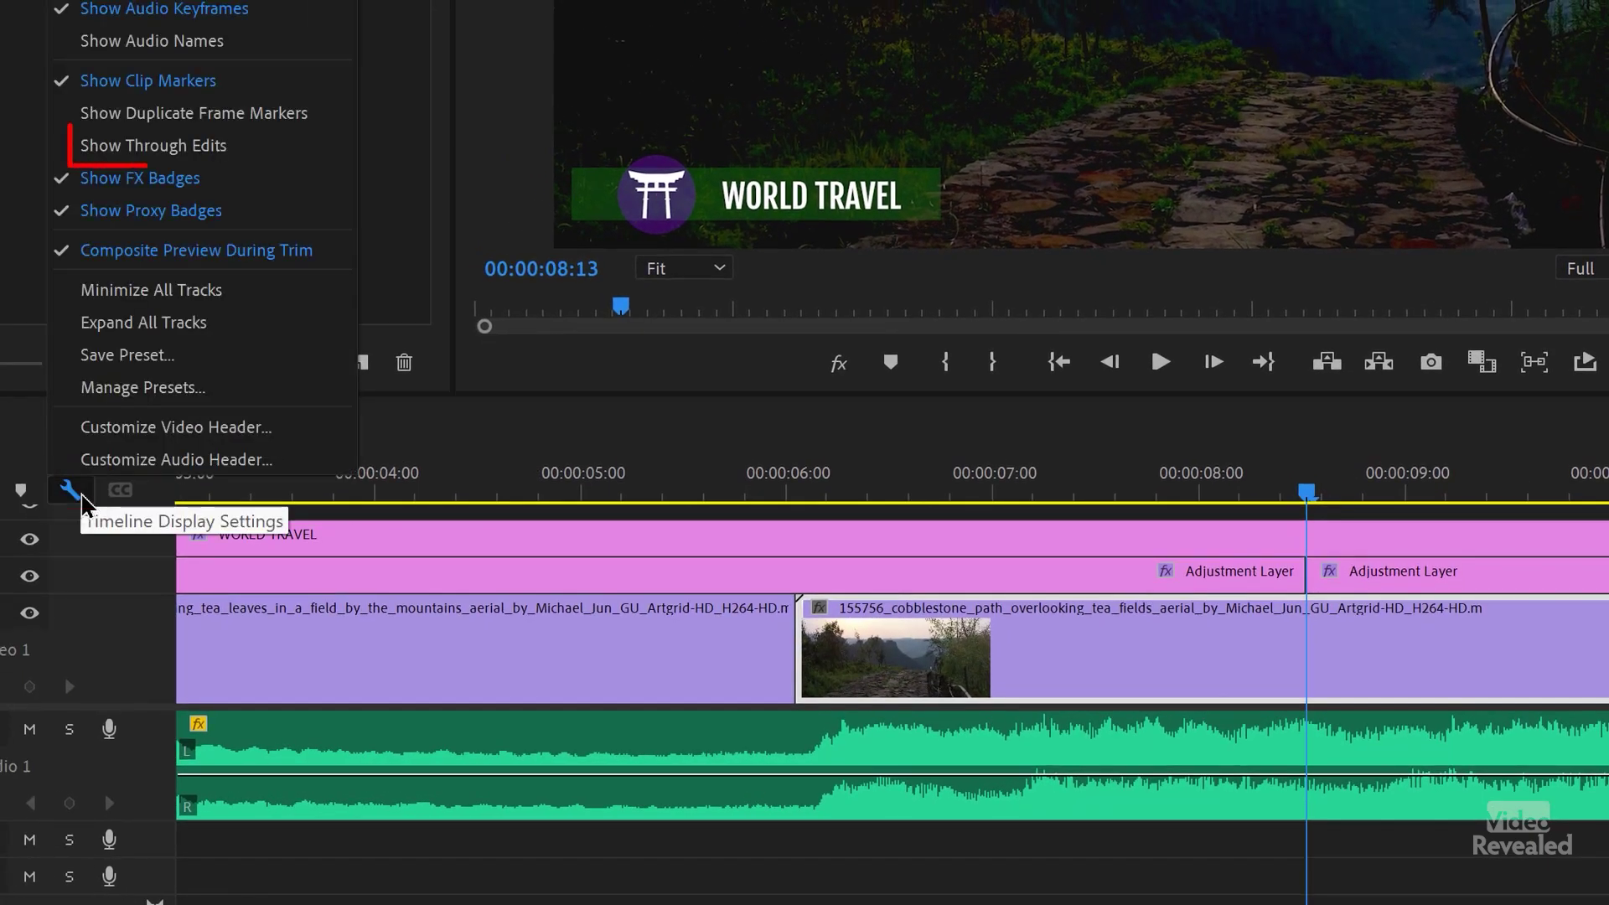
{"action": "left_click", "coordinate": [197, 146]}
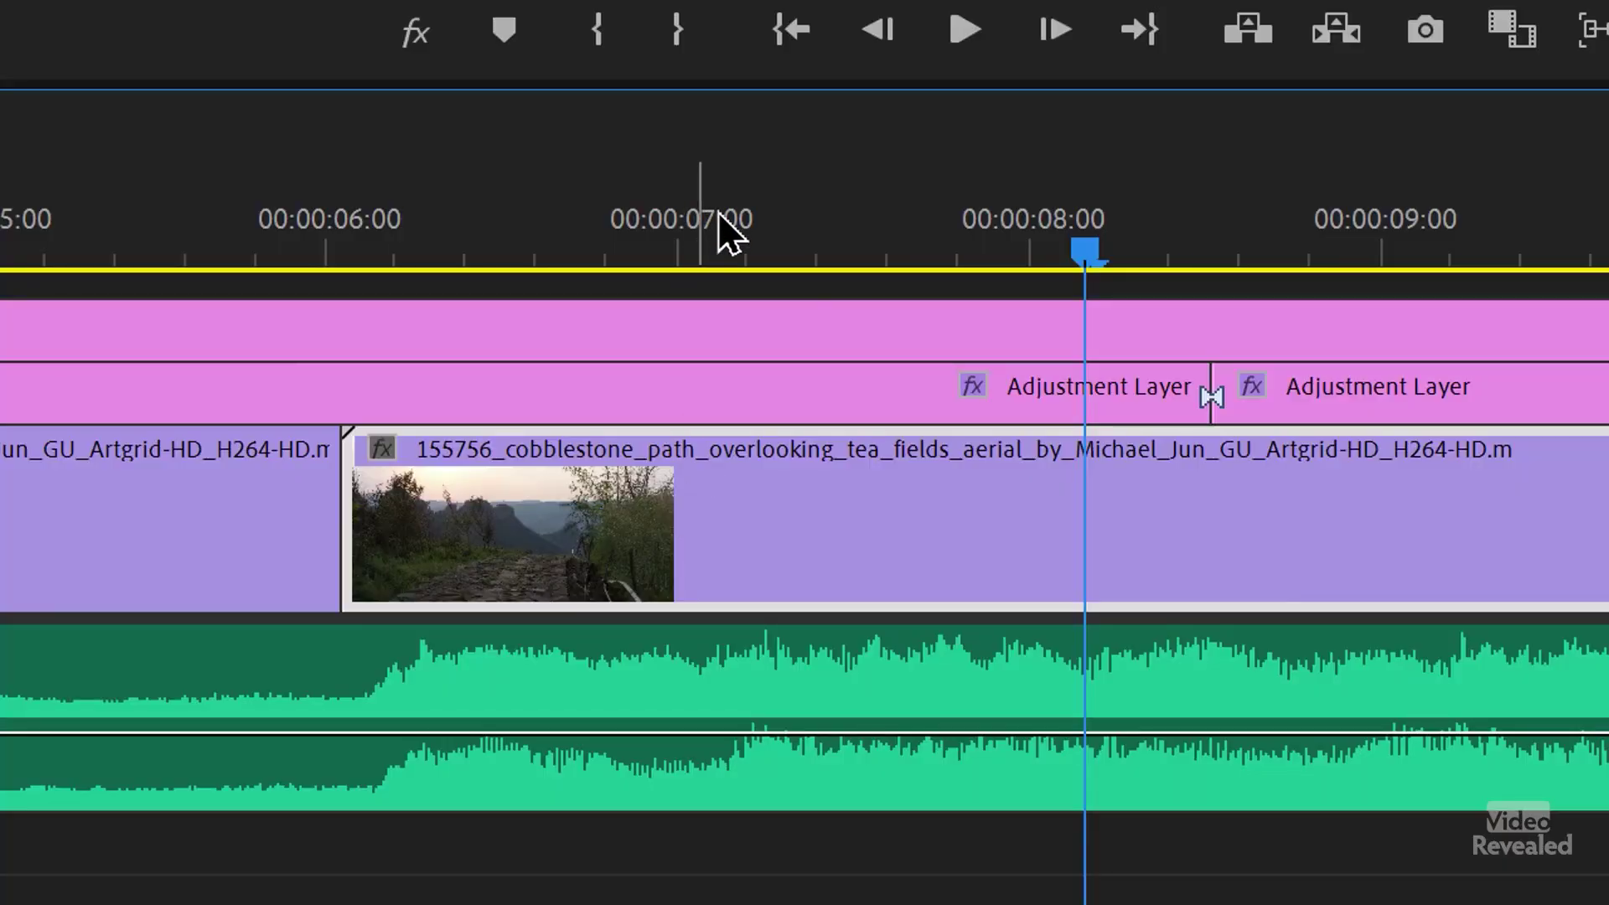
- Cut the cobblestone path clip once at 00:00:07:02 with the Razor tool, undoing the extra cut just after it
{"action": "left_click", "coordinate": [720, 220]}
{"action": "key", "text": "c"}
{"action": "left_click", "coordinate": [710, 511]}
{"action": "left_click", "coordinate": [780, 605]}
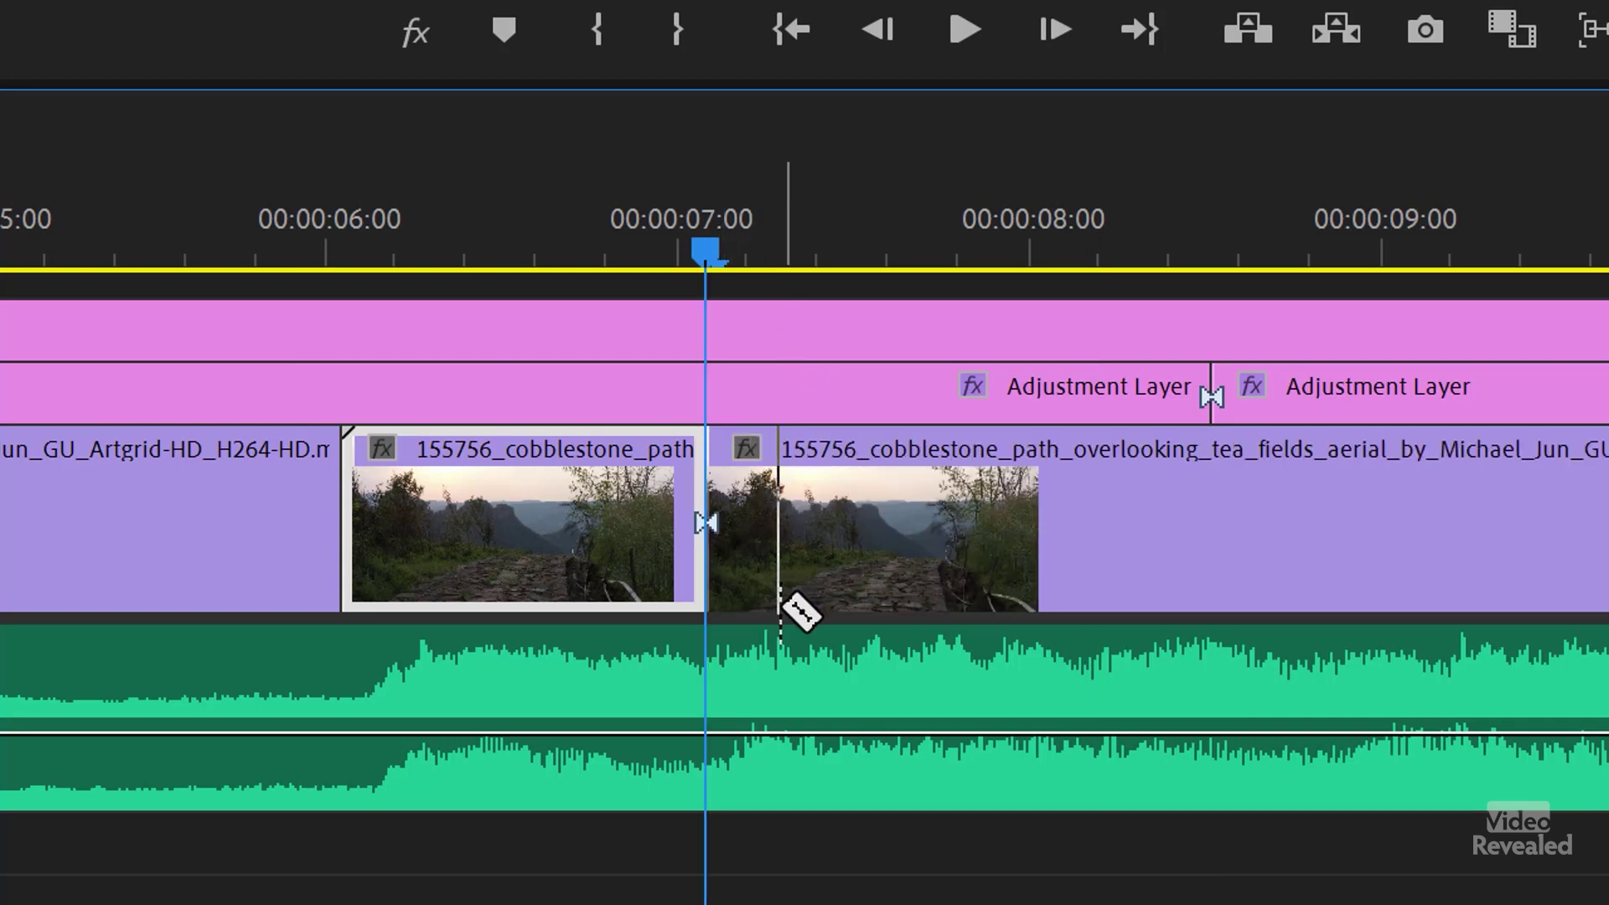
{"action": "key", "text": "ctrl+z"}
{"action": "key", "text": "v"}
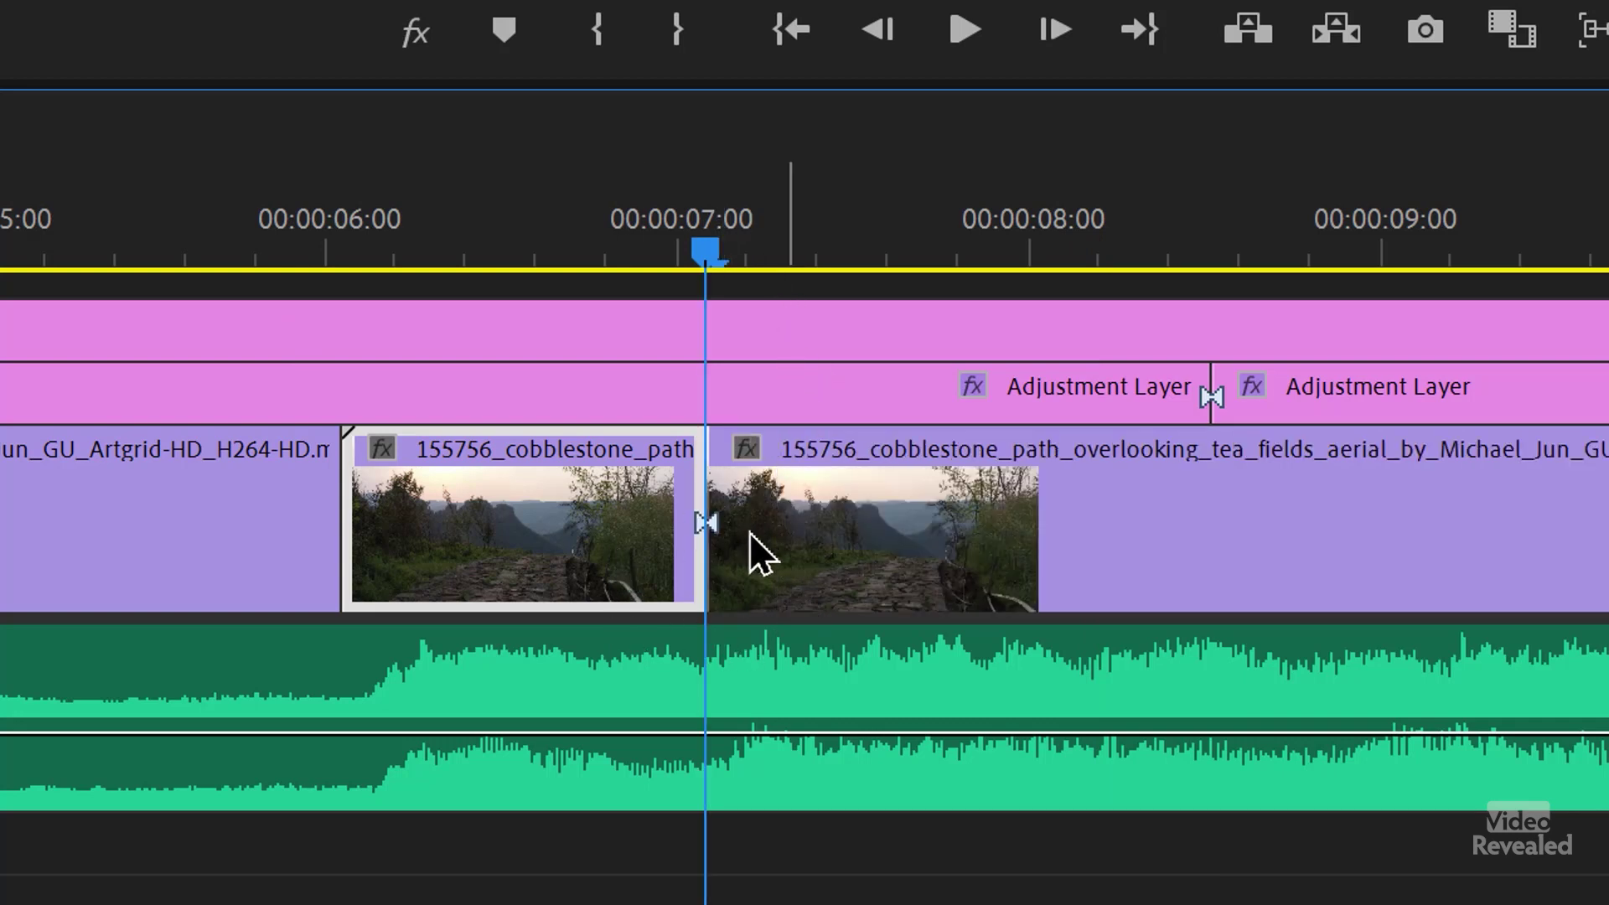
- Trim the first cobblestone piece away from its cut and back, and merge the two pieces with Join Through Edits
{"action": "left_click_drag", "start_coordinate": [703, 518], "coordinate": [640, 516]}
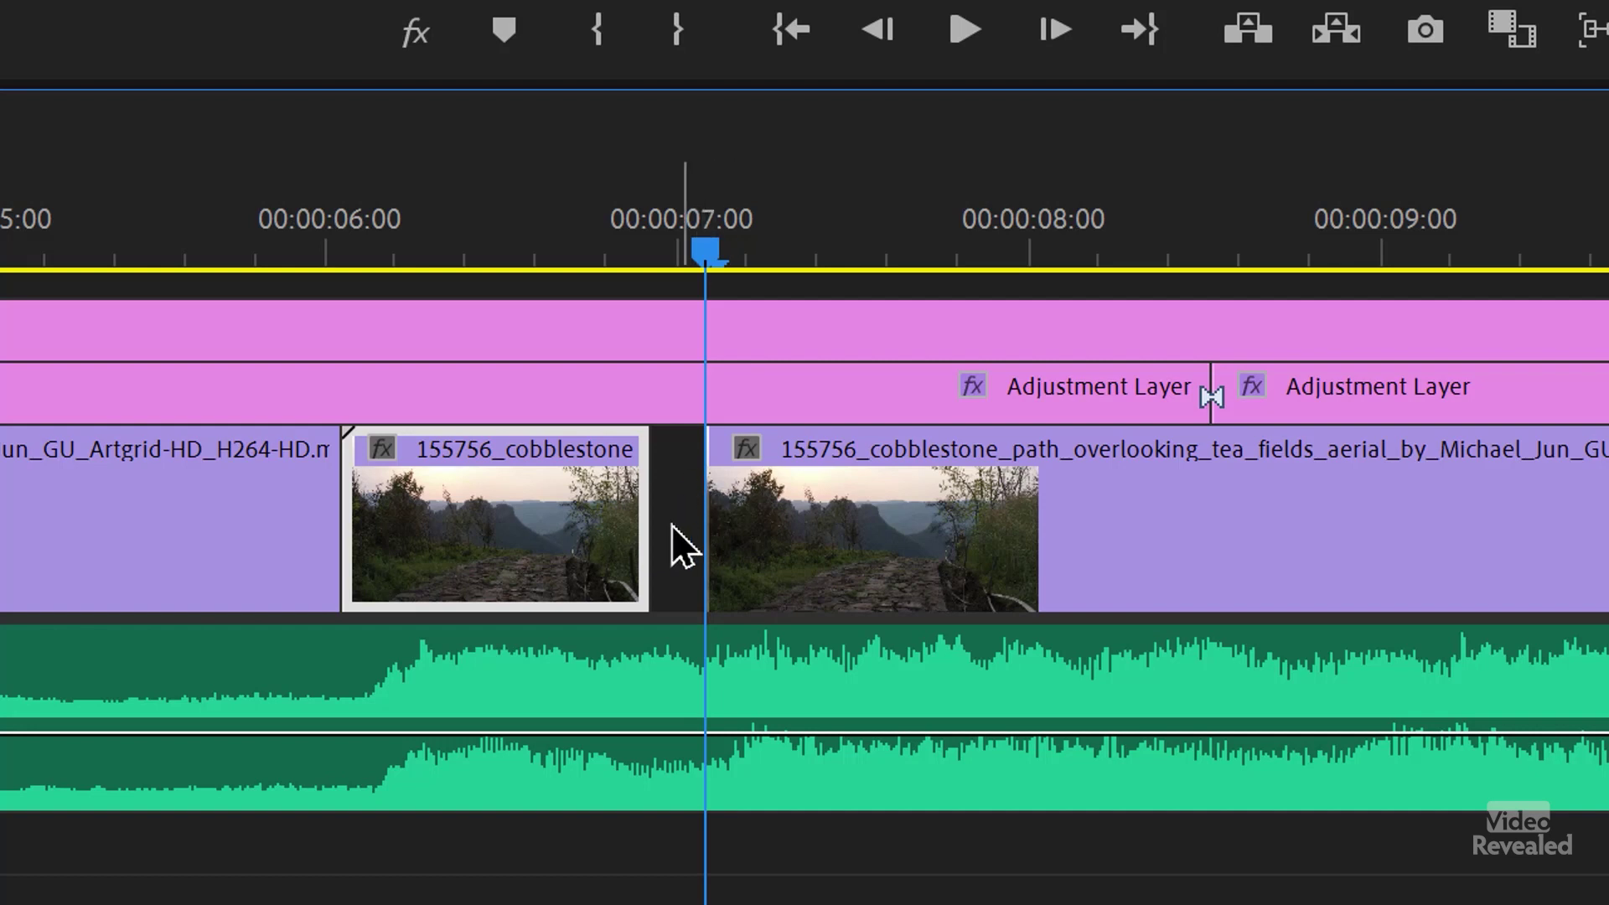
{"action": "left_click_drag", "start_coordinate": [664, 520], "coordinate": [746, 593]}
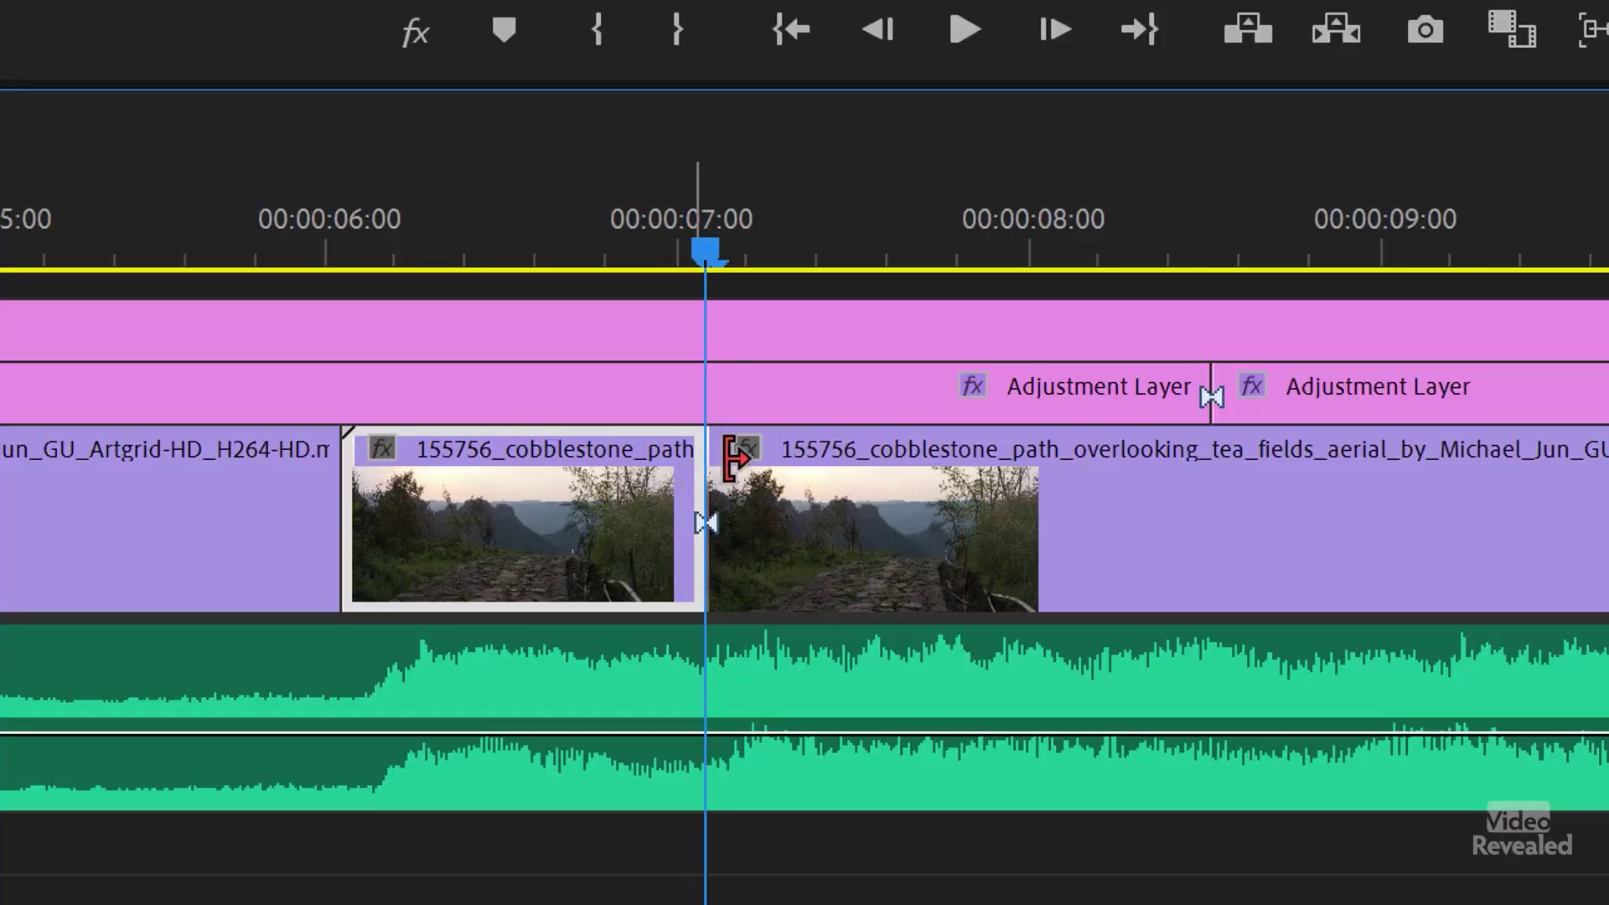
{"action": "right_click", "coordinate": [714, 463]}
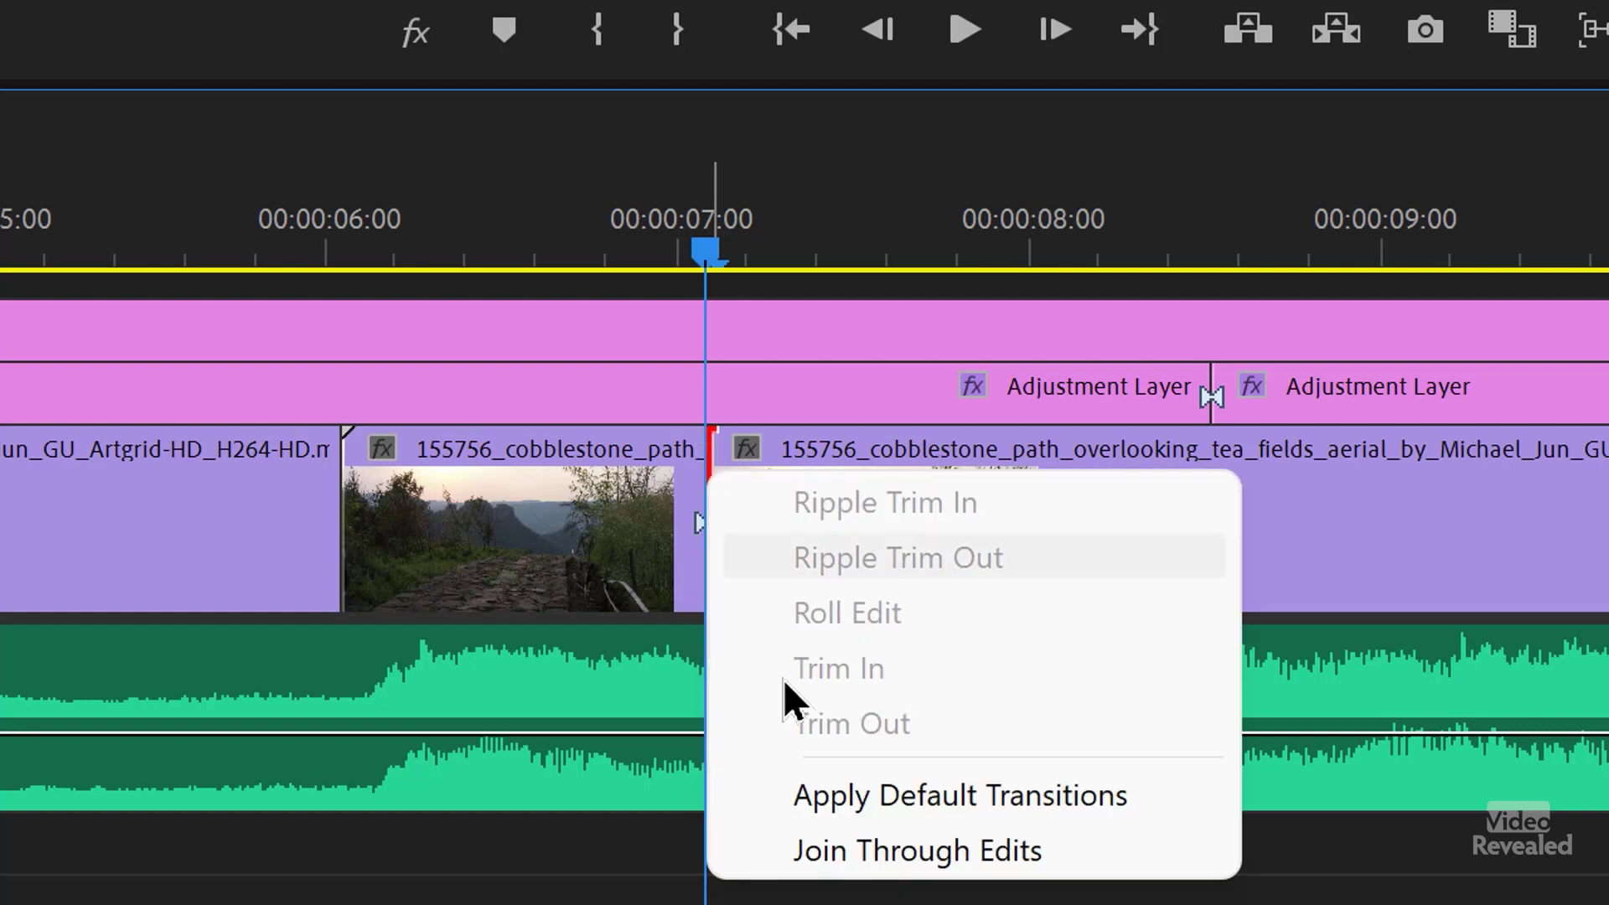
{"action": "left_click", "coordinate": [841, 848]}
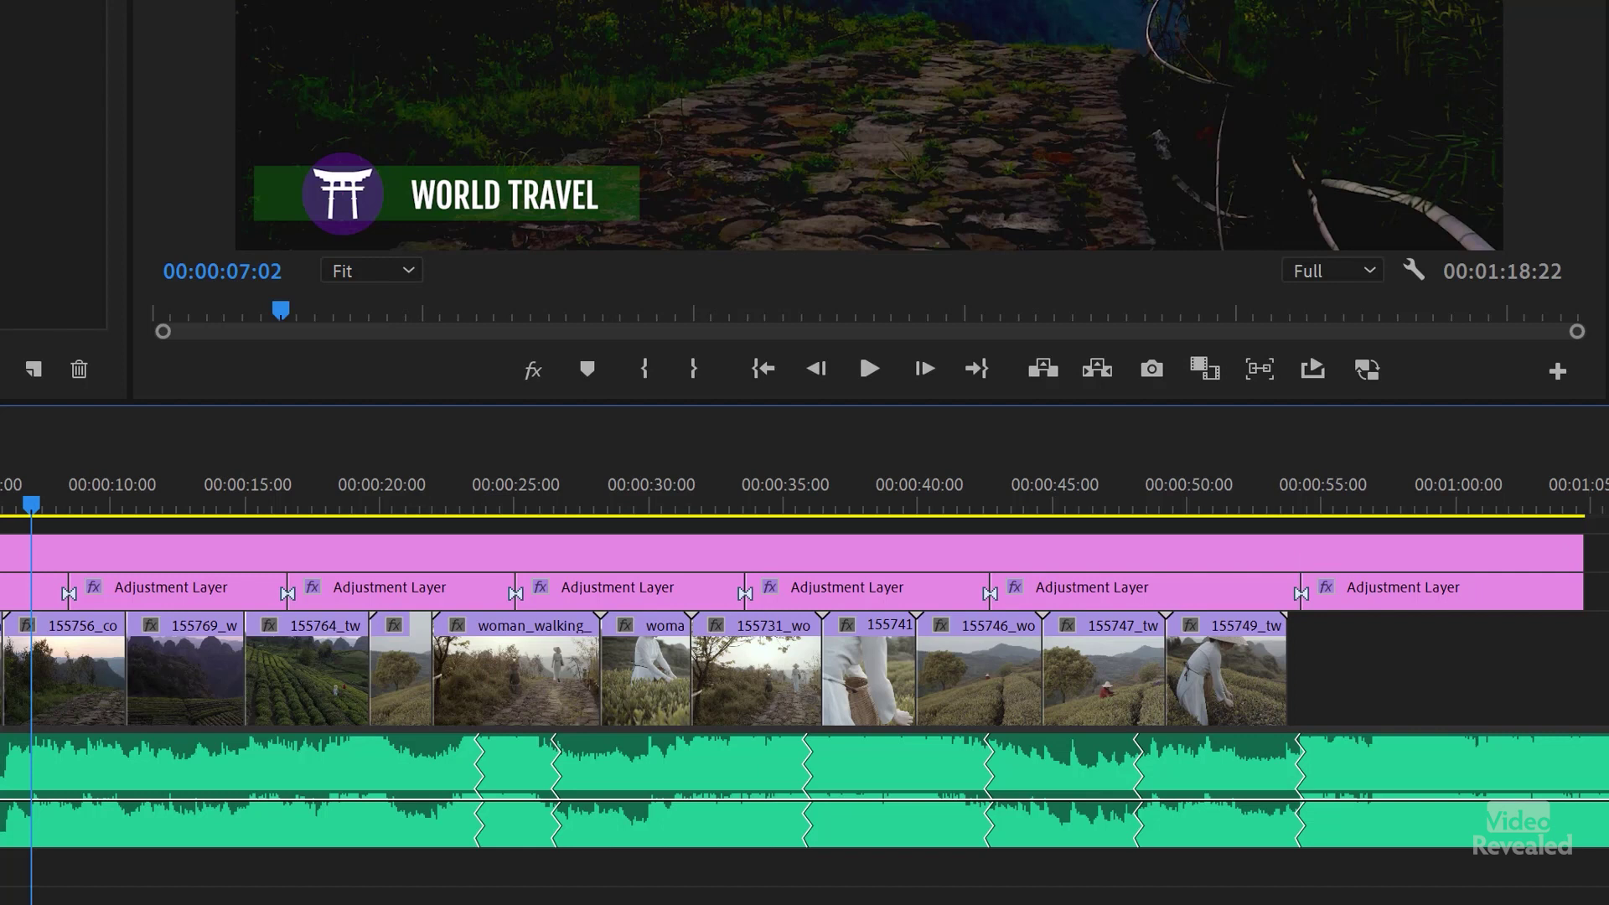
- Select all the edit points between the Adjustment Layer pieces and merge them with Join Through Edits
{"action": "left_click_drag", "start_coordinate": [1215, 588], "coordinate": [0, 599]}
{"action": "key", "text": "t"}
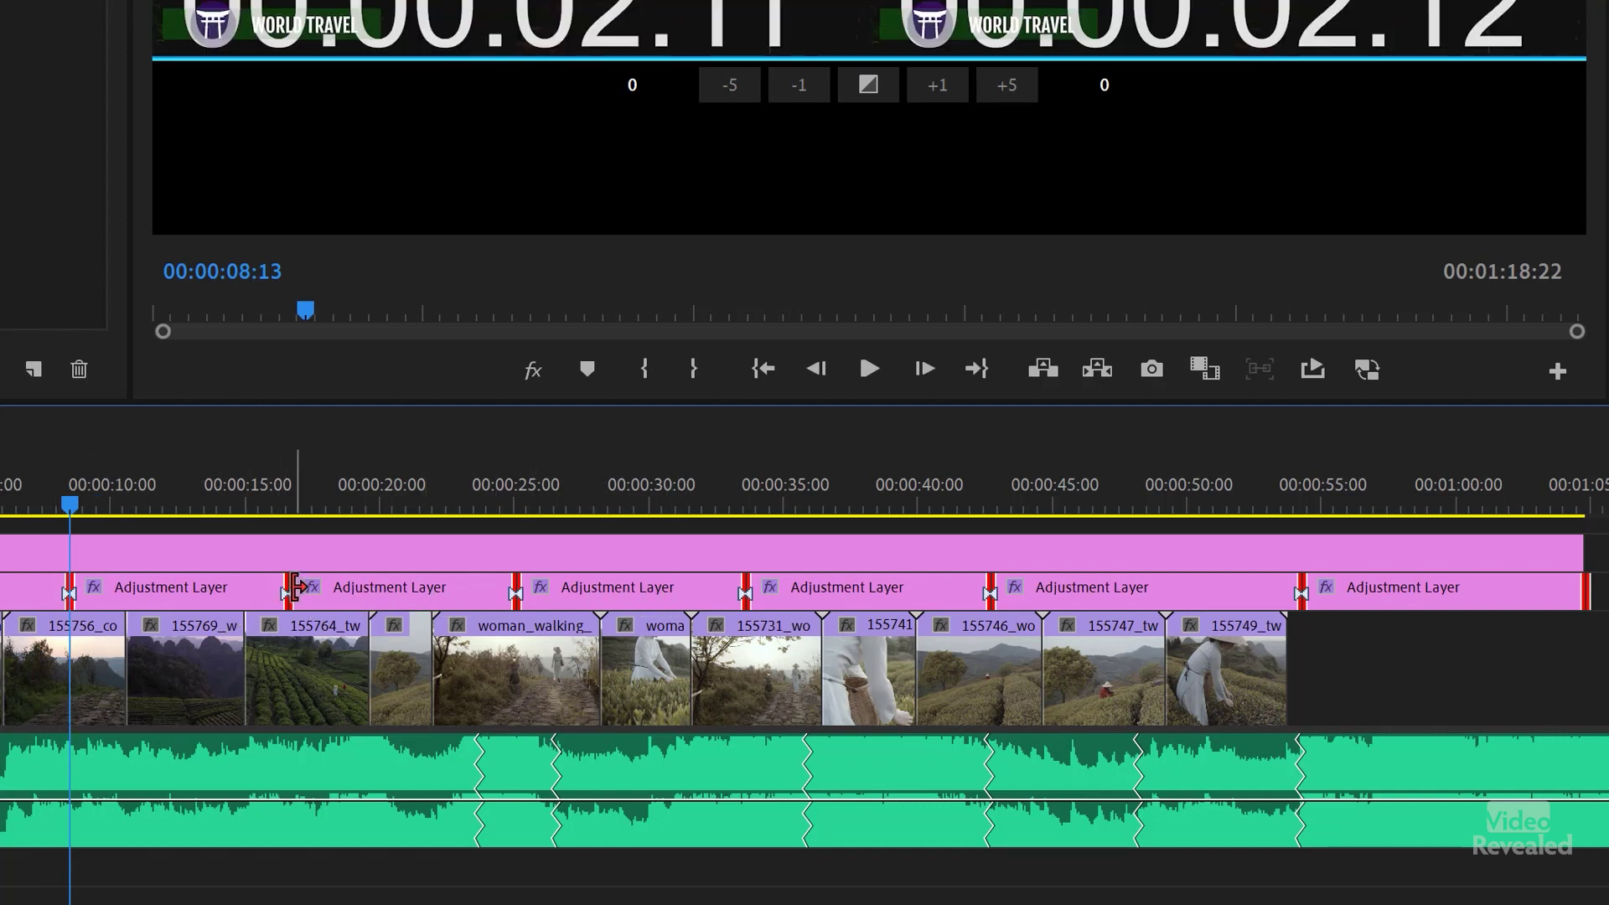
{"action": "right_click", "coordinate": [296, 586]}
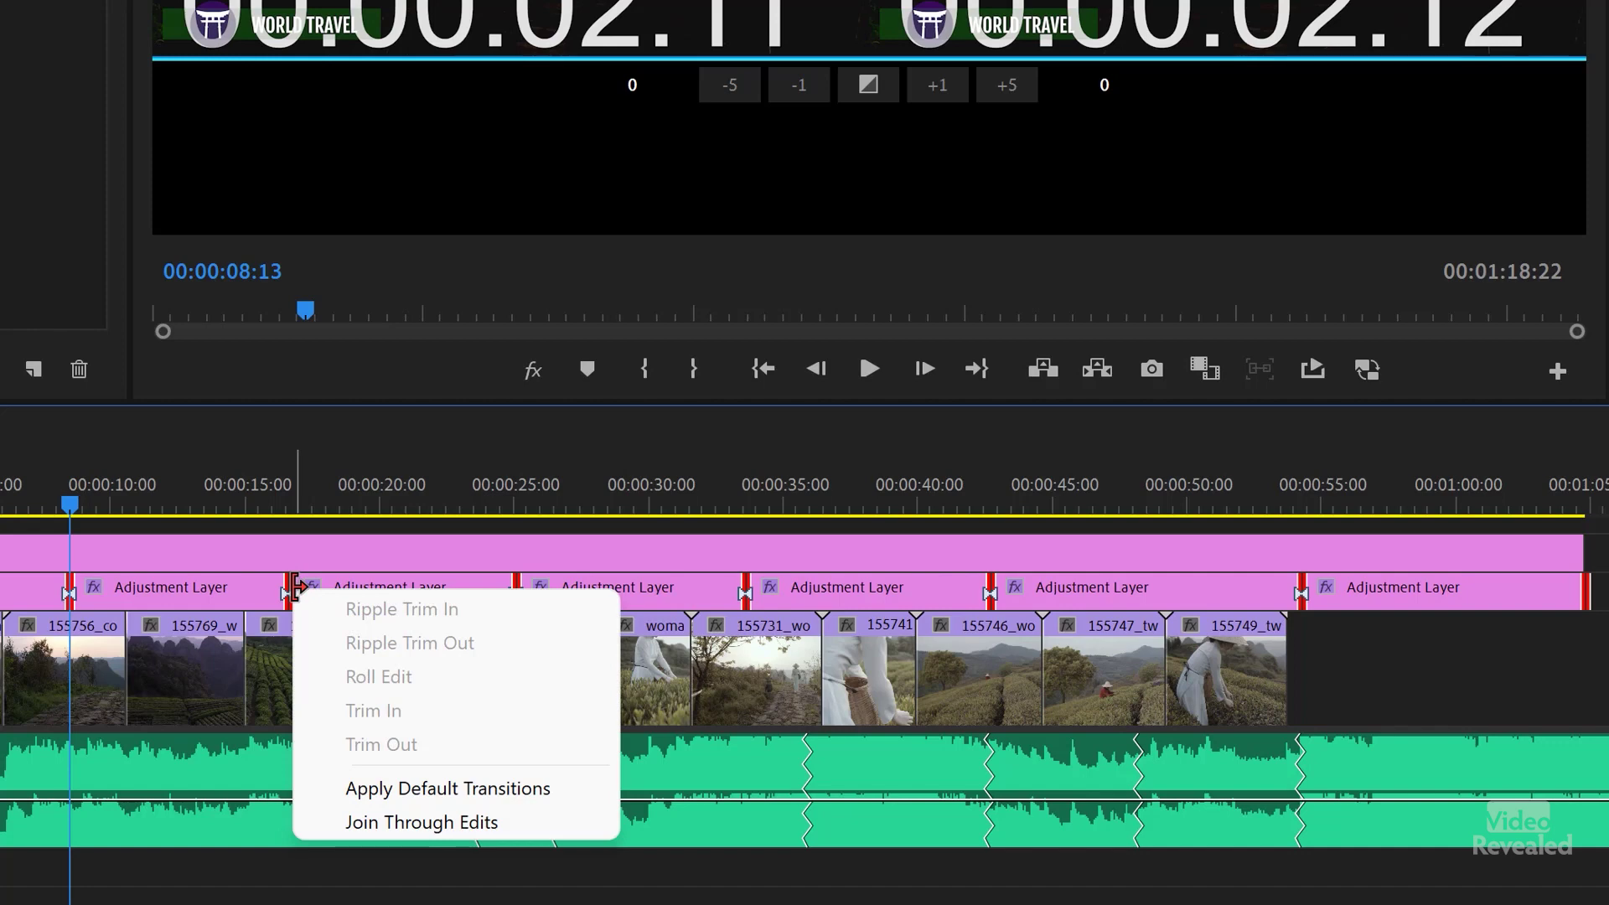
{"action": "left_click", "coordinate": [532, 824]}
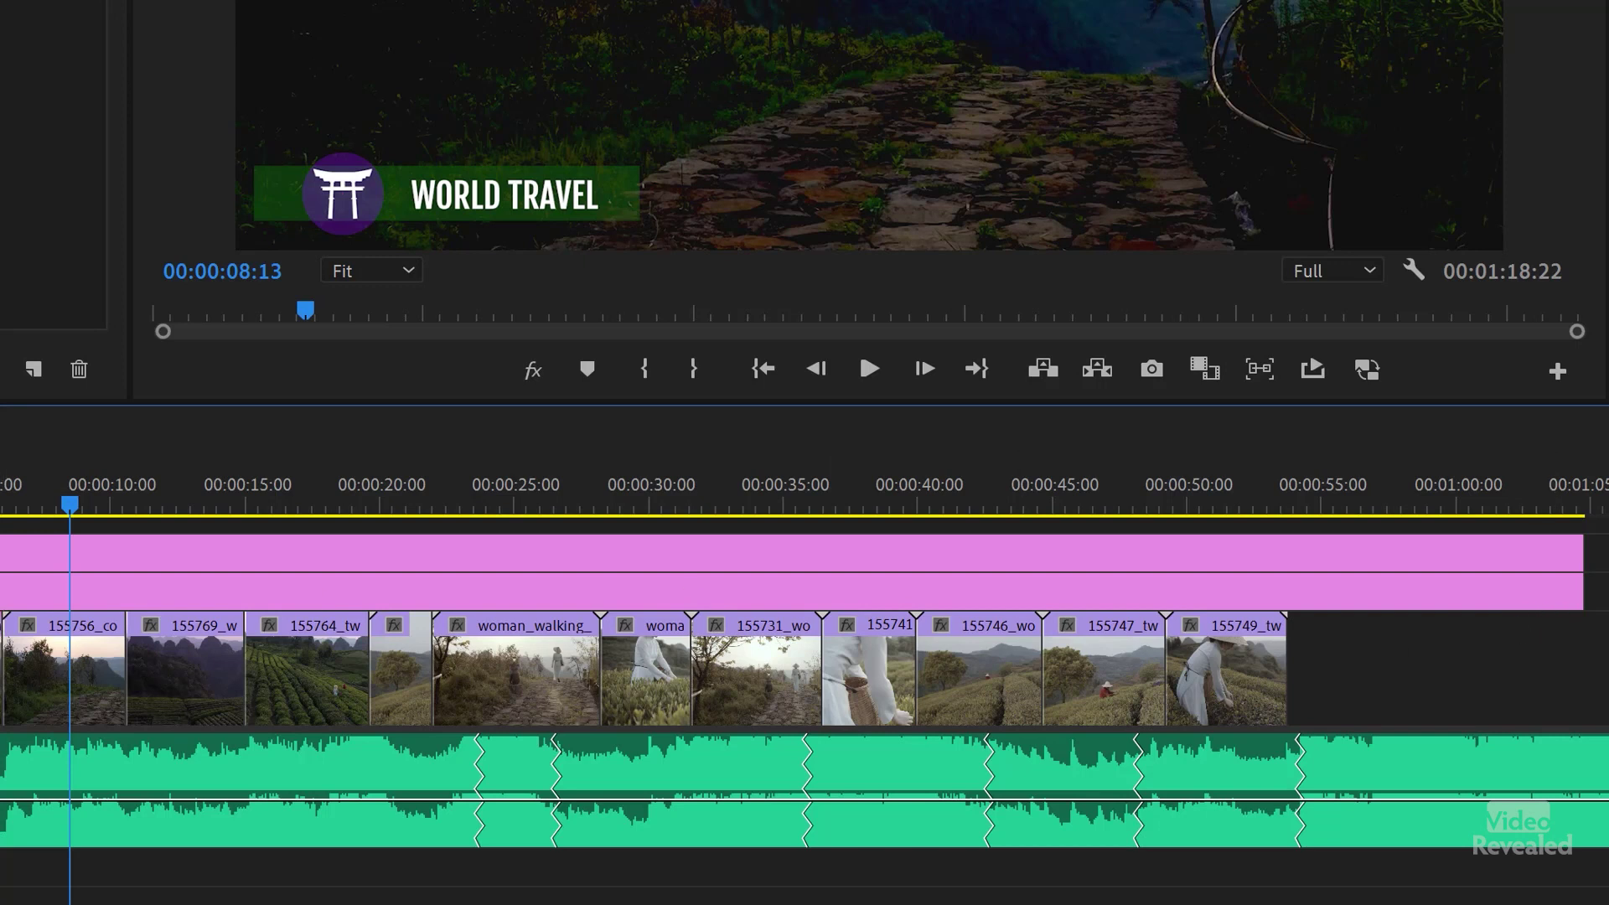
- Razor the Adjustment Layer at five places along its length, and delete all the resulting through edits
{"action": "left_click", "coordinate": [86, 590]}
{"action": "left_click", "coordinate": [244, 590]}
{"action": "left_click", "coordinate": [409, 591]}
{"action": "left_click", "coordinate": [583, 591]}
{"action": "left_click", "coordinate": [926, 593]}
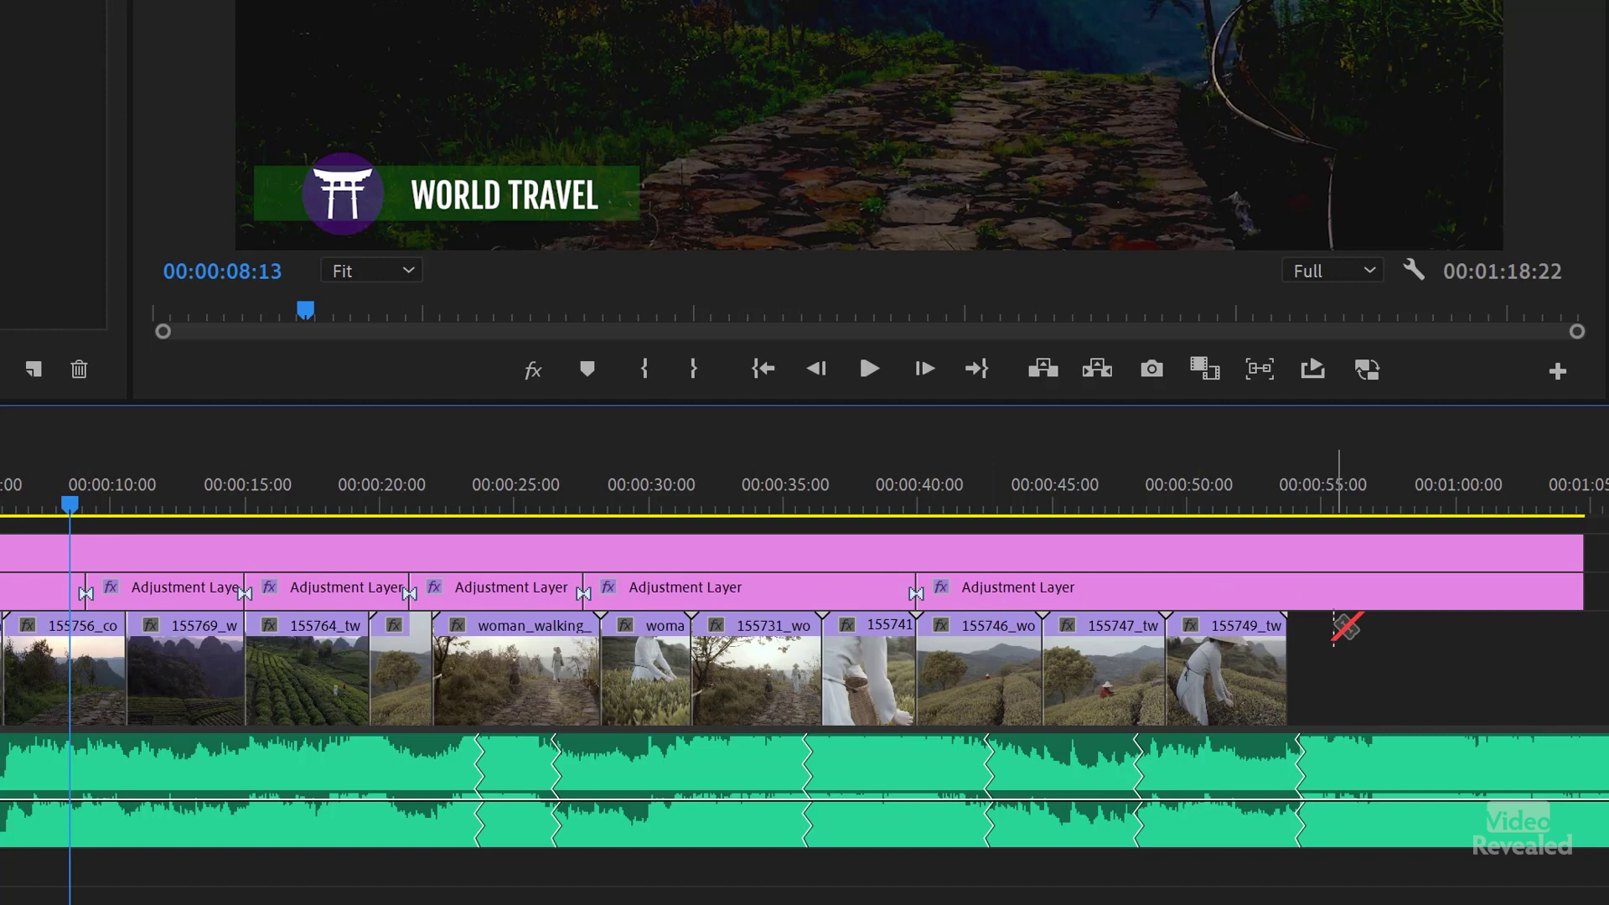
{"action": "mouse_move", "coordinate": [1571, 599]}
{"action": "left_mouse_down"}
{"action": "mouse_move", "coordinate": [182, 586]}
{"action": "mouse_move", "coordinate": [1587, 601]}
{"action": "left_mouse_up"}
{"action": "key", "text": "Delete"}
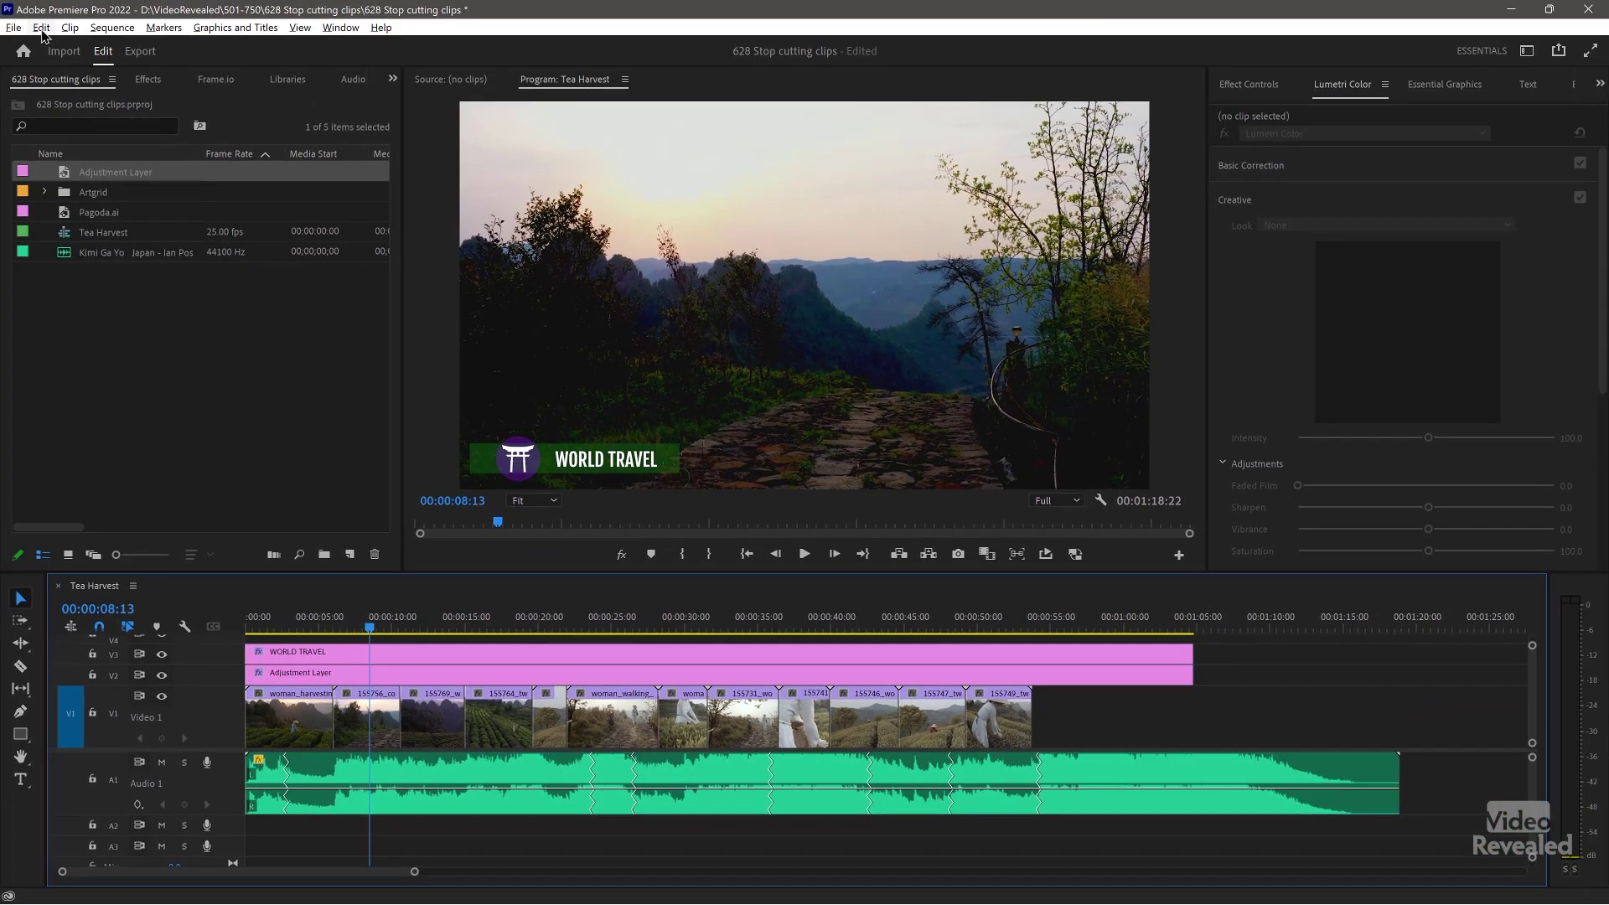
- Search the keyboard shortcuts for "join" and close the shortcut editor without assigning anything
{"action": "left_click", "coordinate": [41, 27]}
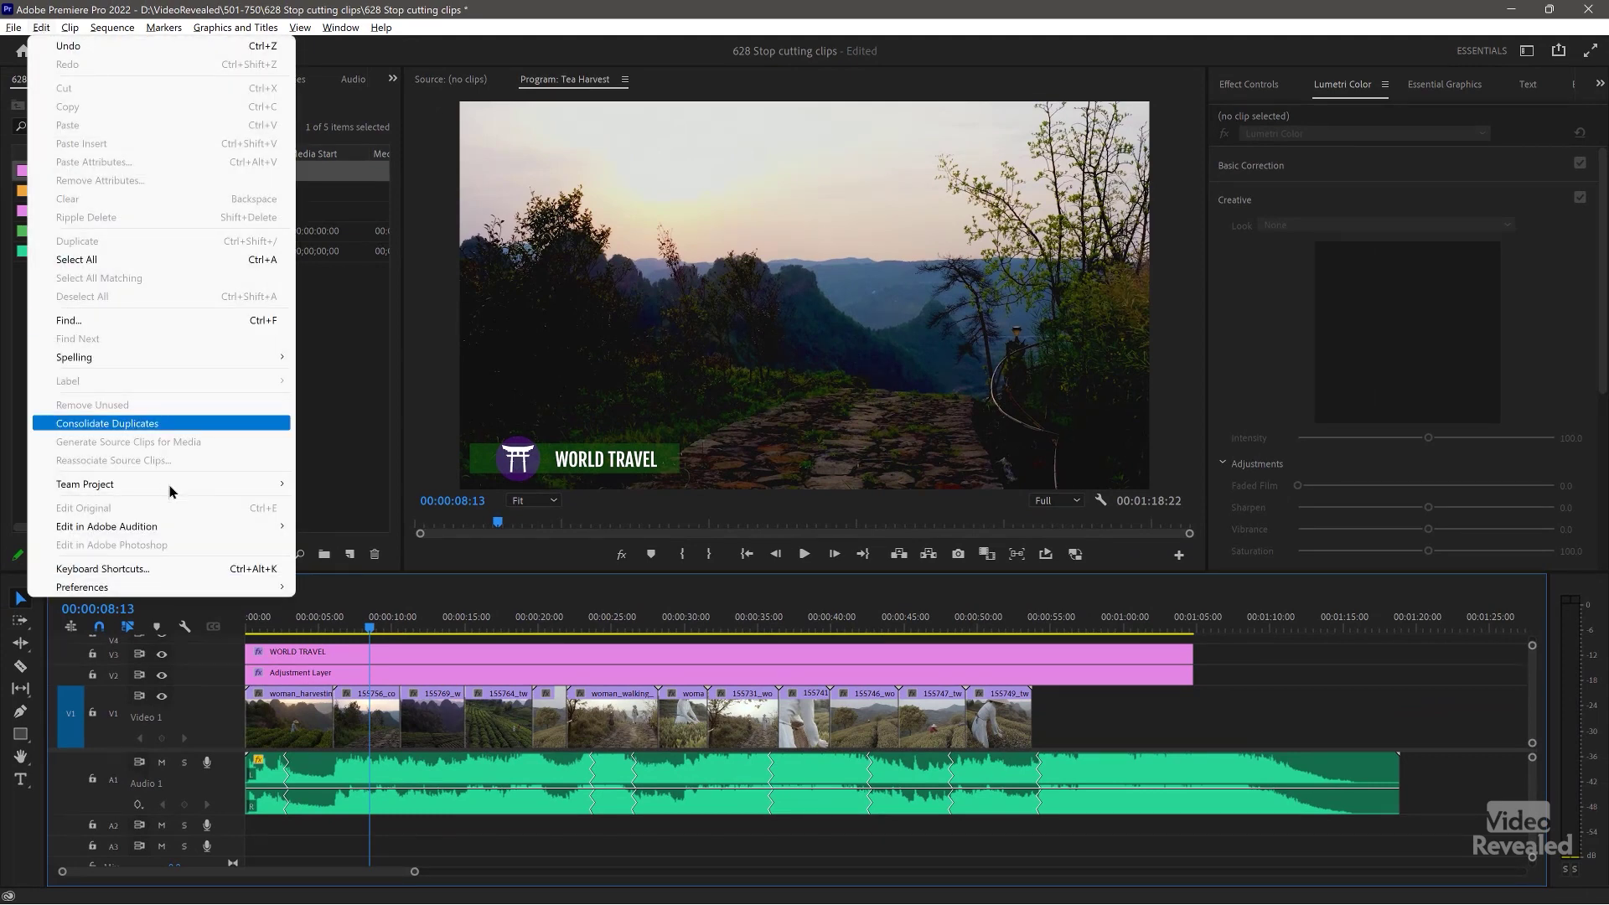
{"action": "left_click", "coordinate": [156, 570]}
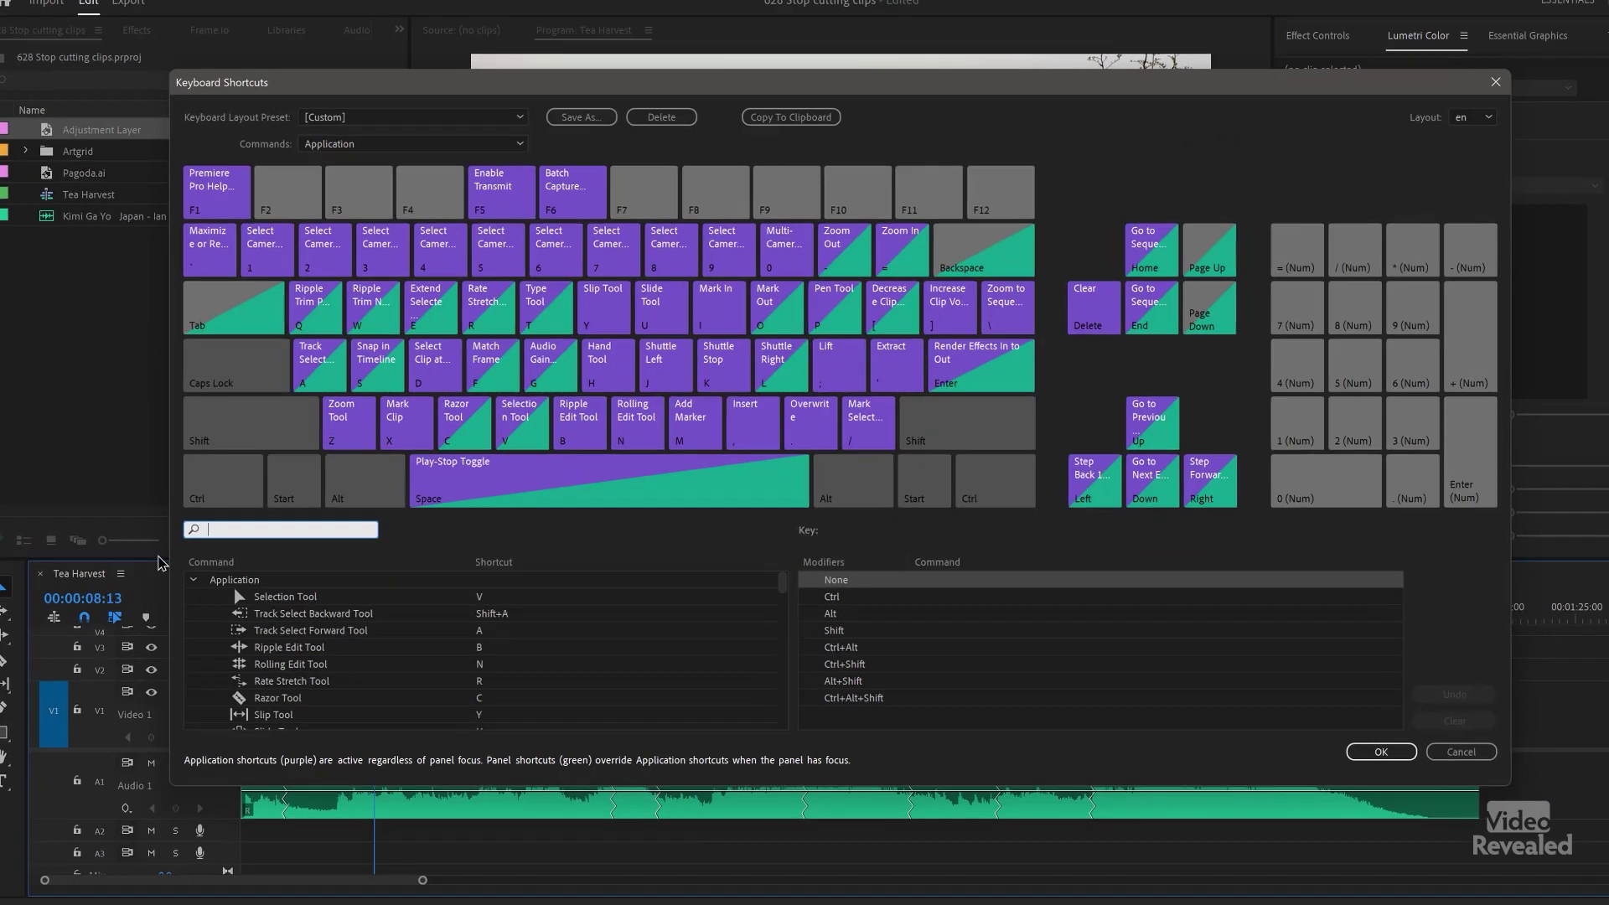
{"action": "type", "text": "join"}
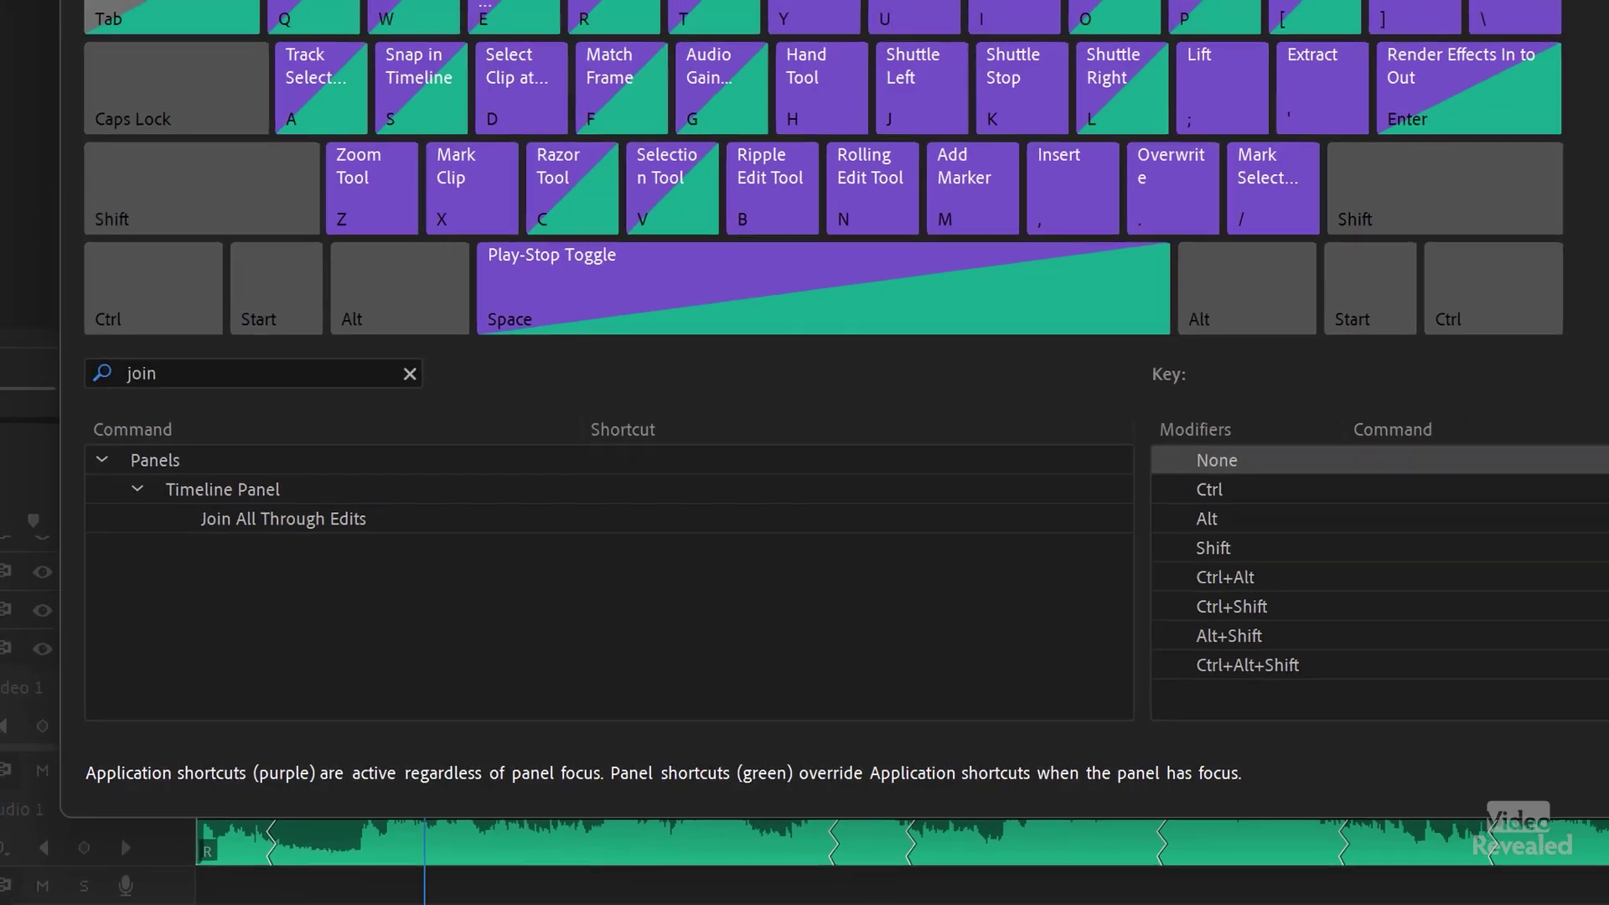
{"action": "left_click", "coordinate": [1475, 777]}
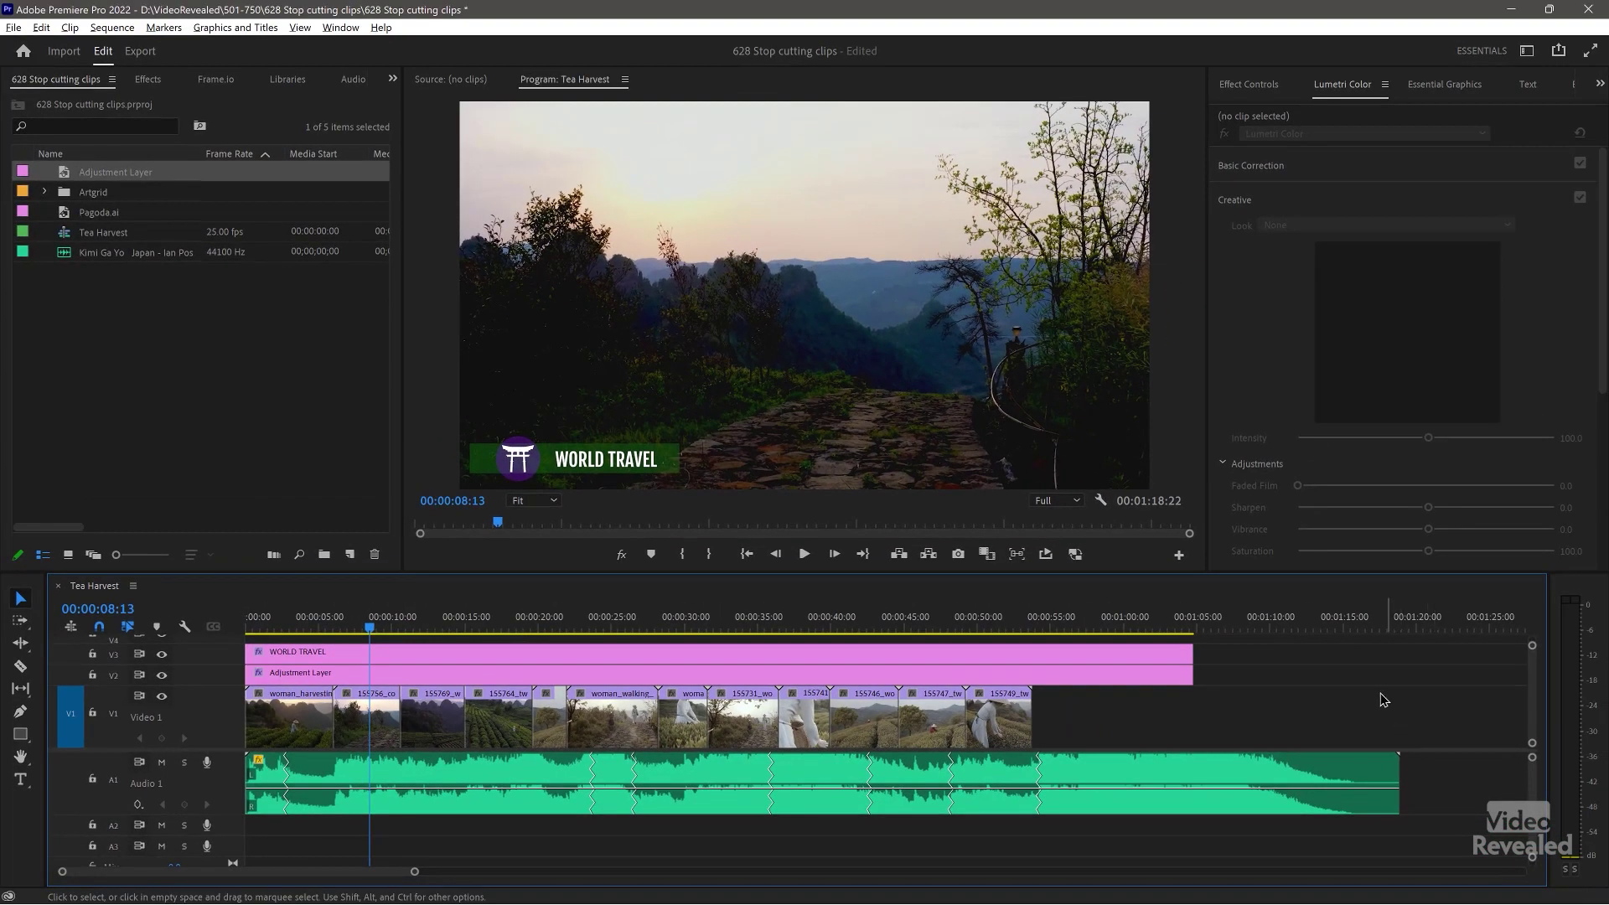